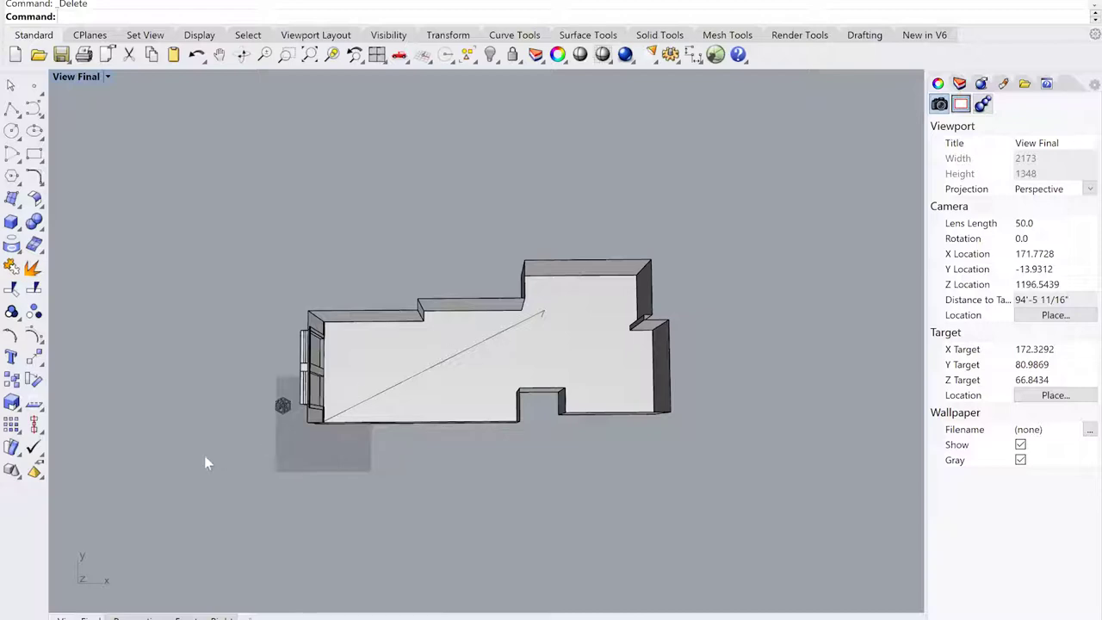
Examine the room model from above and inside, looking at its walls, double doors and the diagonal floor line
{"action": "right_click_drag", "start_coordinate": [455, 451], "coordinate": [520, 459], "text": "shift"}
{"action": "right_click_drag", "start_coordinate": [577, 383], "coordinate": [518, 384], "text": "shift"}
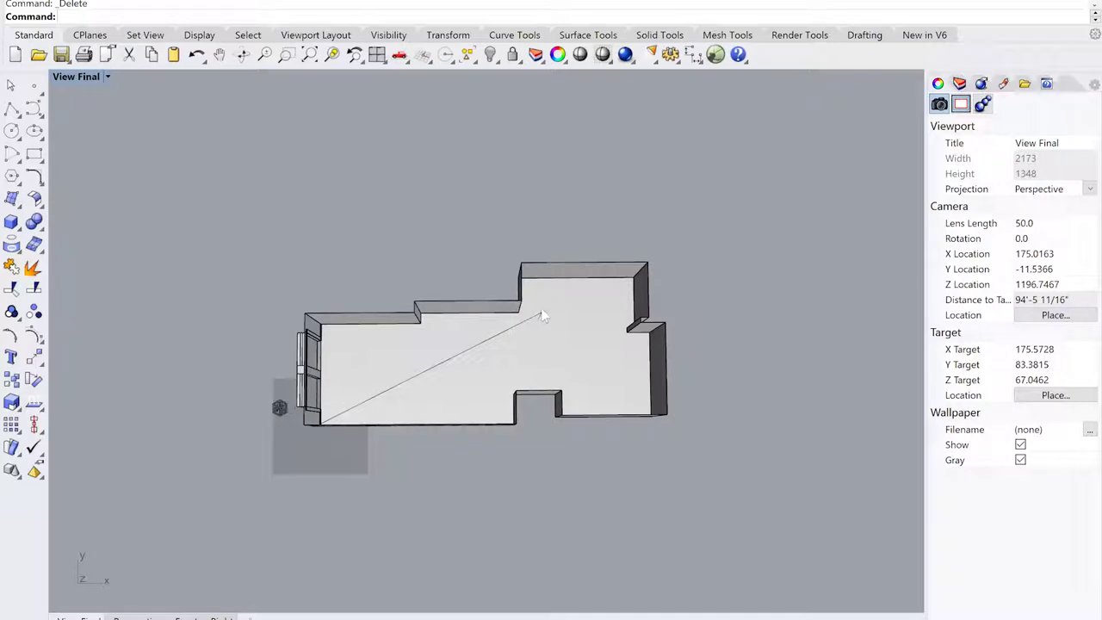
{"action": "scroll", "coordinate": [431, 377], "scroll_direction": "down", "scroll_amount": 4}
{"action": "right_click_drag", "start_coordinate": [422, 405], "coordinate": [498, 380], "text": "shift"}
{"action": "scroll", "coordinate": [522, 348], "scroll_direction": "up", "scroll_amount": 6}
{"action": "right_click_drag", "start_coordinate": [536, 347], "coordinate": [493, 308]}
{"action": "scroll", "coordinate": [534, 332], "scroll_direction": "up", "scroll_amount": 4}
{"action": "right_click_drag", "start_coordinate": [571, 362], "coordinate": [607, 516]}
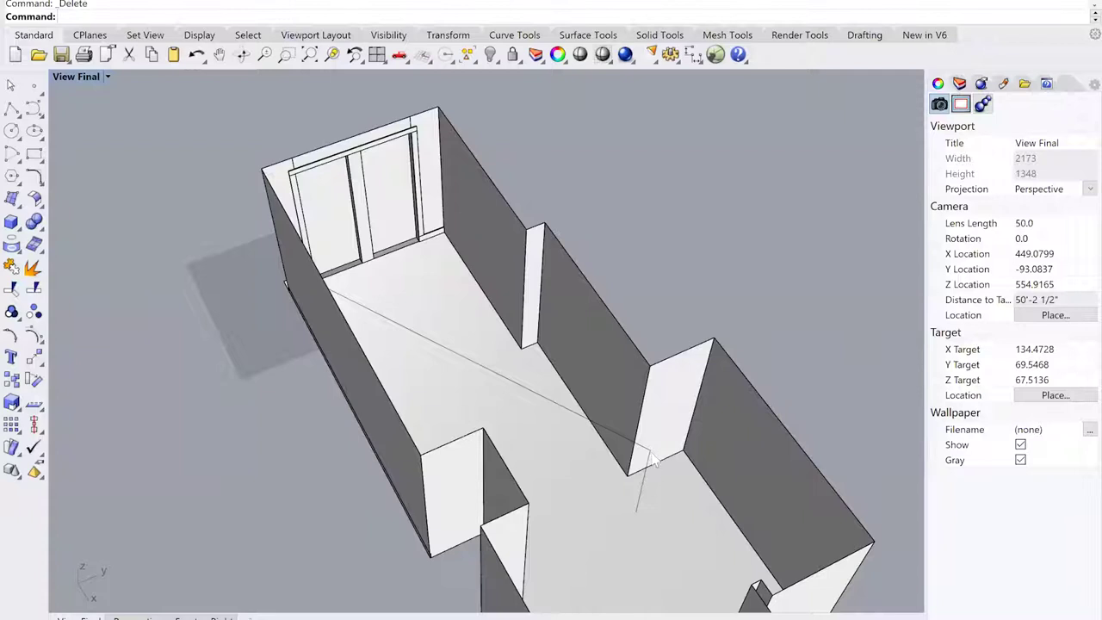
{"action": "scroll", "coordinate": [654, 463], "scroll_direction": "up", "scroll_amount": 4}
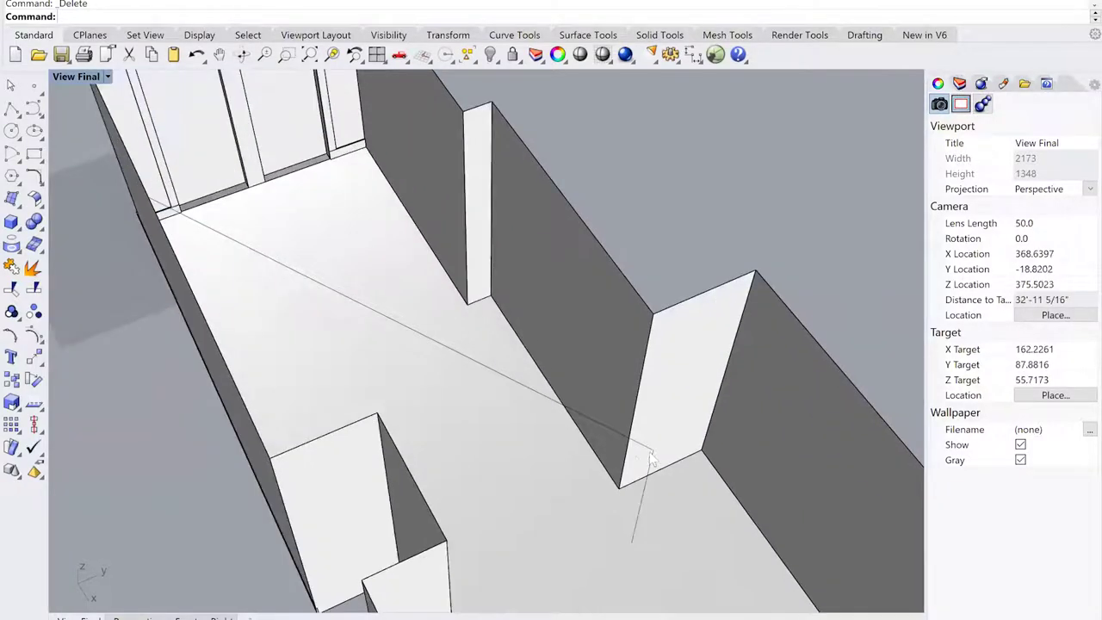
{"action": "scroll", "coordinate": [655, 463], "scroll_direction": "down", "scroll_amount": 4}
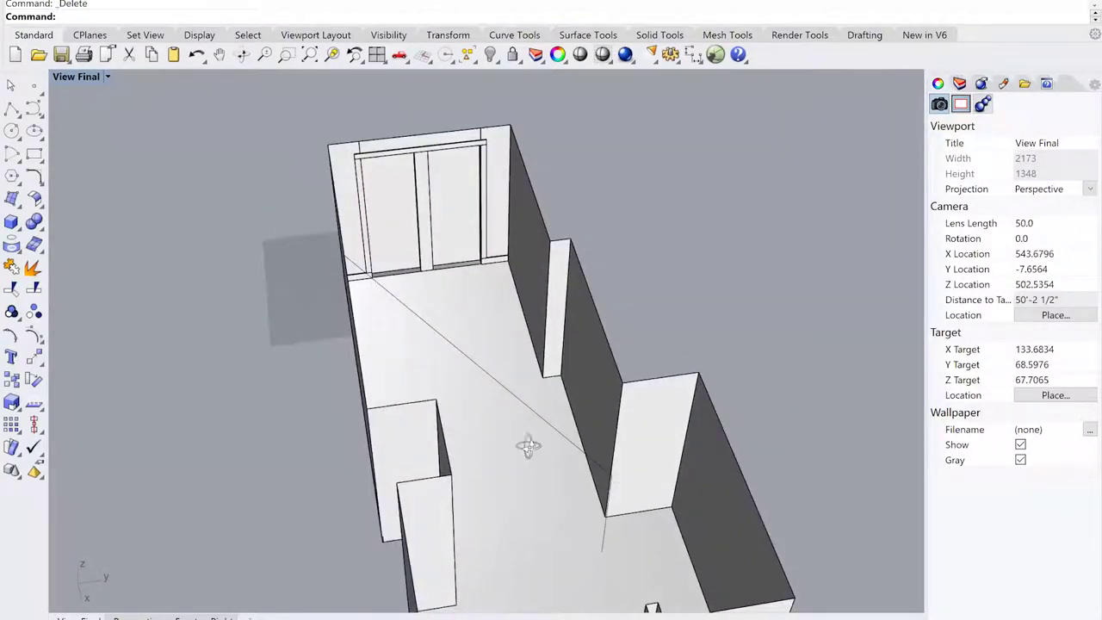
{"action": "right_click_drag", "start_coordinate": [529, 445], "coordinate": [525, 452]}
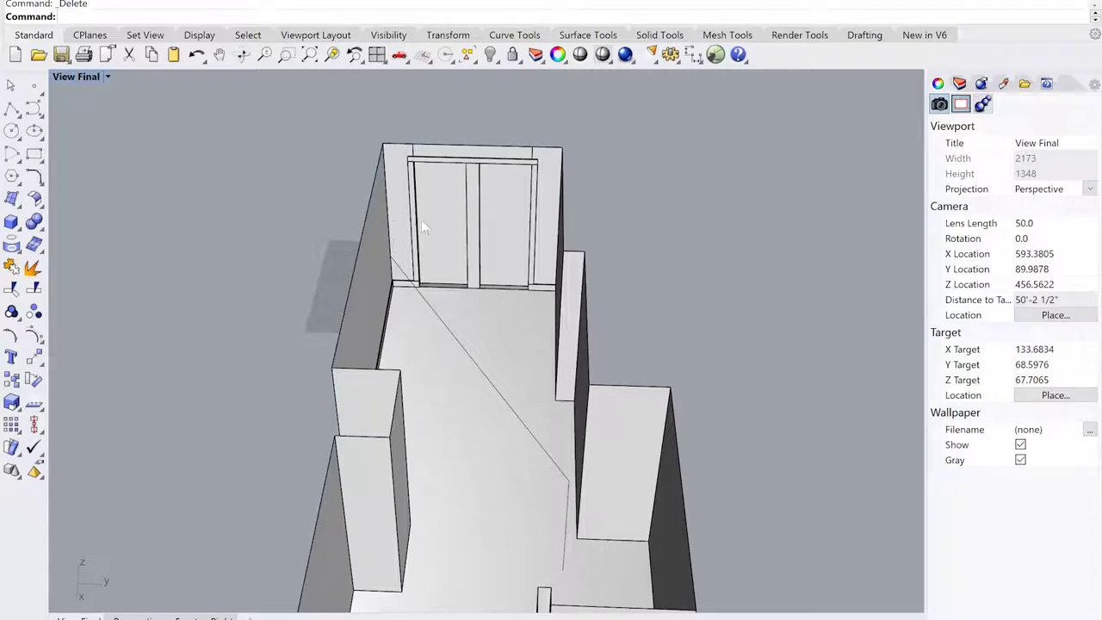
{"action": "right_click_drag", "start_coordinate": [388, 291], "coordinate": [546, 455]}
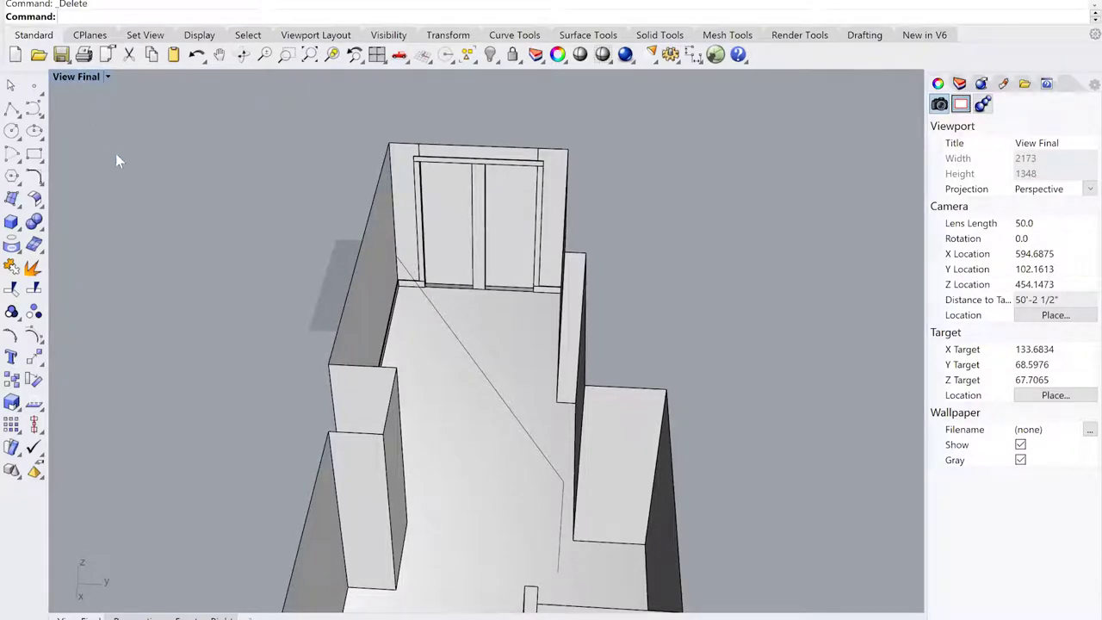
{"action": "right_click_drag", "start_coordinate": [310, 350], "coordinate": [454, 320]}
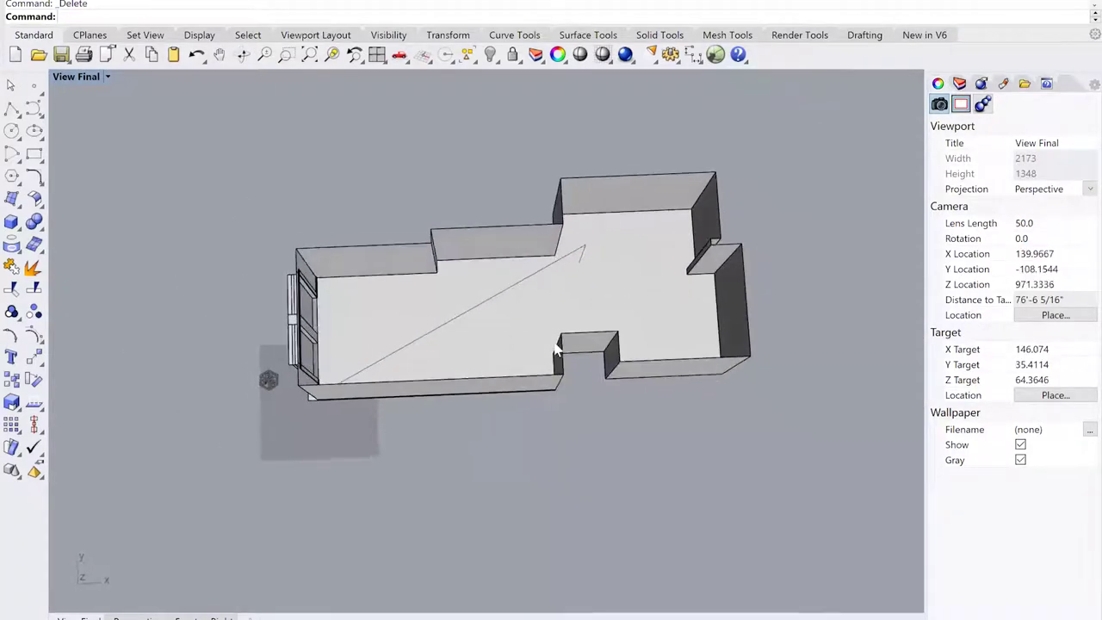
Examine the cube logo outside the room's corner and the diagonal line across the floor from several angles
{"action": "scroll", "coordinate": [556, 349], "scroll_direction": "down", "scroll_amount": 2}
{"action": "right_click_drag", "start_coordinate": [450, 422], "coordinate": [541, 396], "text": "shift"}
{"action": "scroll", "coordinate": [412, 335], "scroll_direction": "up", "scroll_amount": 2}
{"action": "scroll", "coordinate": [416, 372], "scroll_direction": "up", "scroll_amount": 3}
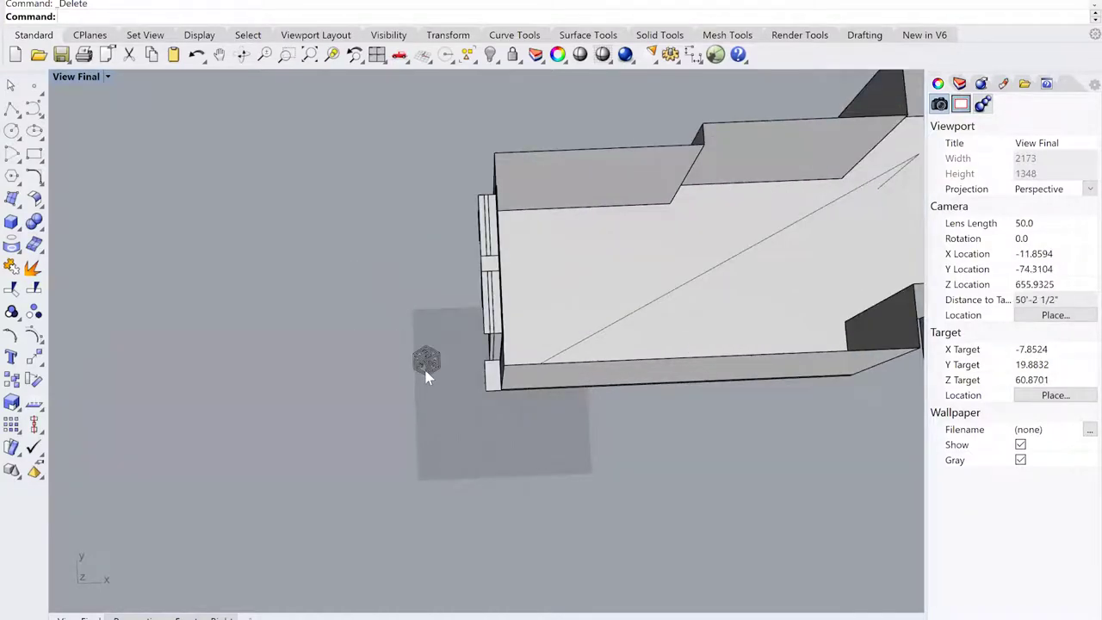
{"action": "scroll", "coordinate": [428, 375], "scroll_direction": "down", "scroll_amount": 3}
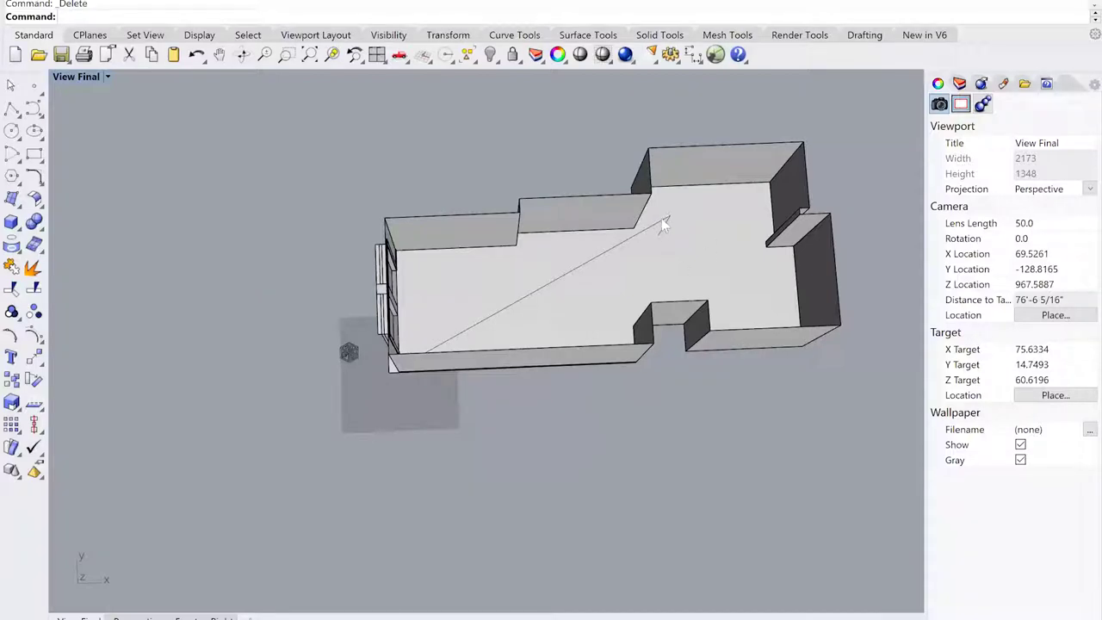
{"action": "right_click_drag", "start_coordinate": [664, 216], "coordinate": [590, 203]}
{"action": "scroll", "coordinate": [689, 272], "scroll_direction": "up", "scroll_amount": 6}
{"action": "right_click_drag", "start_coordinate": [697, 336], "coordinate": [732, 361]}
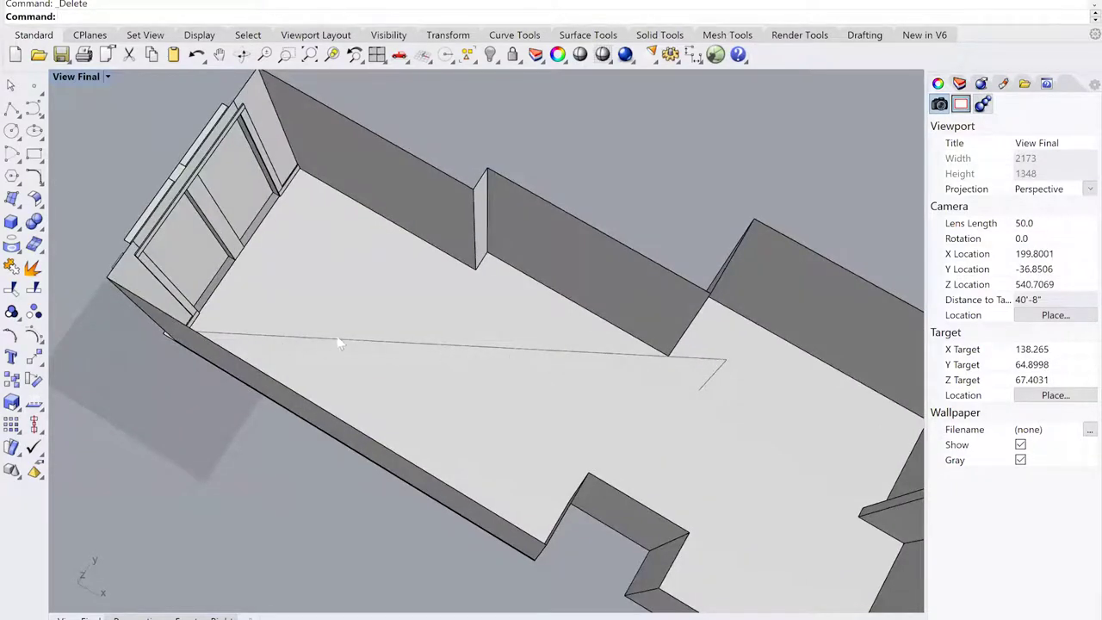
{"action": "right_click_drag", "start_coordinate": [683, 347], "coordinate": [562, 336]}
{"action": "scroll", "coordinate": [562, 336], "scroll_direction": "down", "scroll_amount": 2}
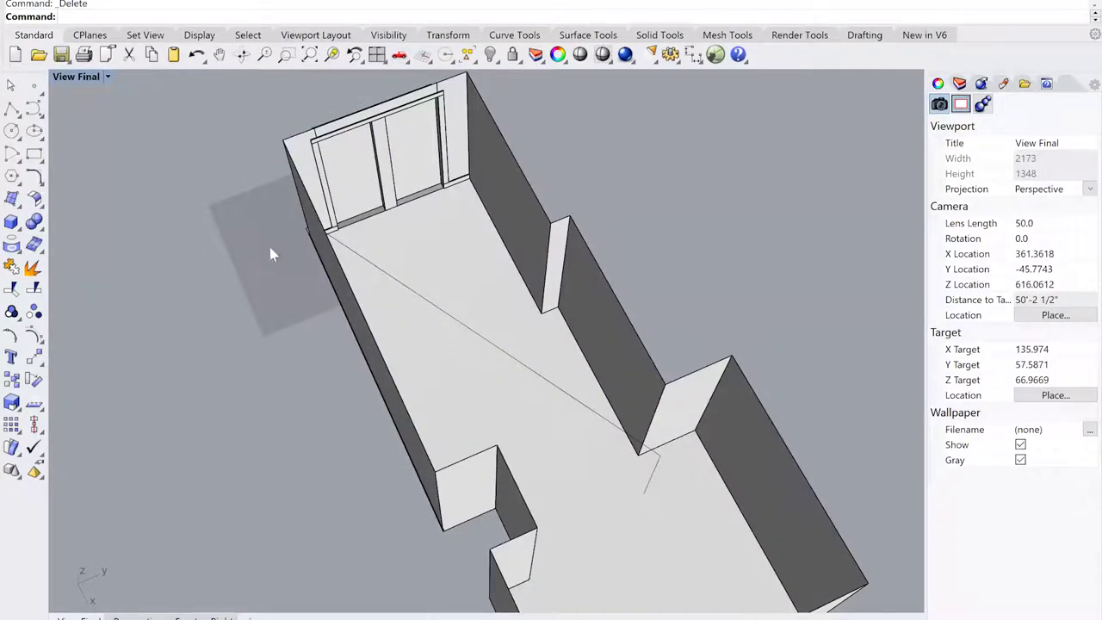
{"action": "scroll", "coordinate": [301, 230], "scroll_direction": "down", "scroll_amount": 4}
{"action": "right_click_drag", "start_coordinate": [318, 281], "coordinate": [395, 288]}
{"action": "scroll", "coordinate": [395, 287], "scroll_direction": "down", "scroll_amount": 4}
{"action": "right_click_drag", "start_coordinate": [509, 297], "coordinate": [711, 229], "text": "shift"}
{"action": "right_click_drag", "start_coordinate": [551, 302], "coordinate": [591, 339]}
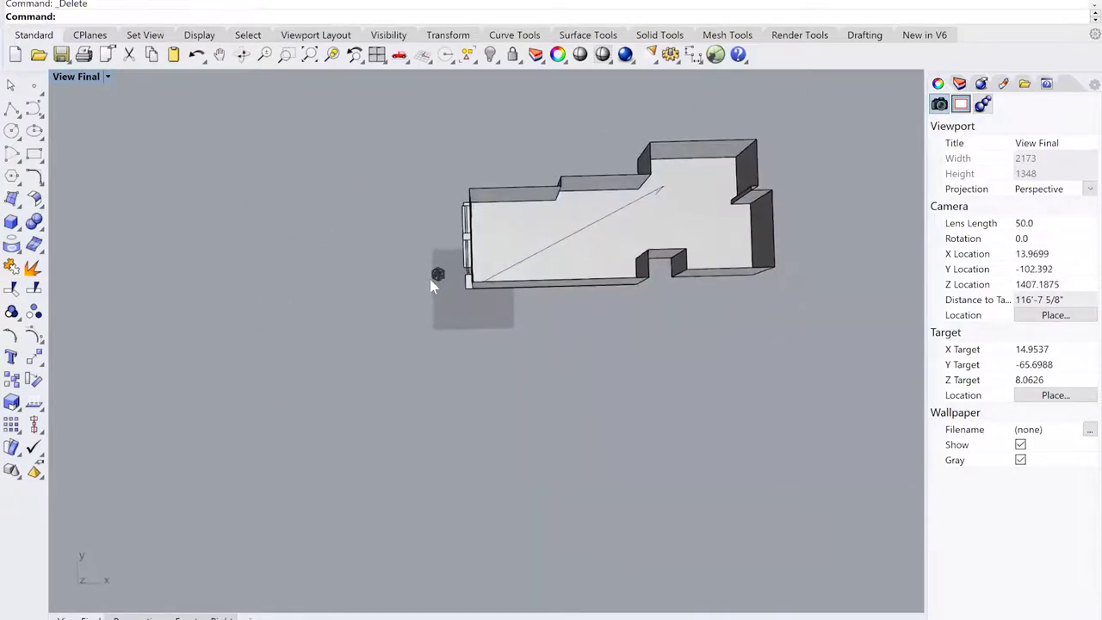
Draw a single-segment horizontal polyline outside the room, below and roughly parallel to its long front wall
{"action": "scroll", "coordinate": [430, 282], "scroll_direction": "up", "scroll_amount": 2}
{"action": "left_click", "coordinate": [11, 108]}
{"action": "left_click", "coordinate": [420, 357]}
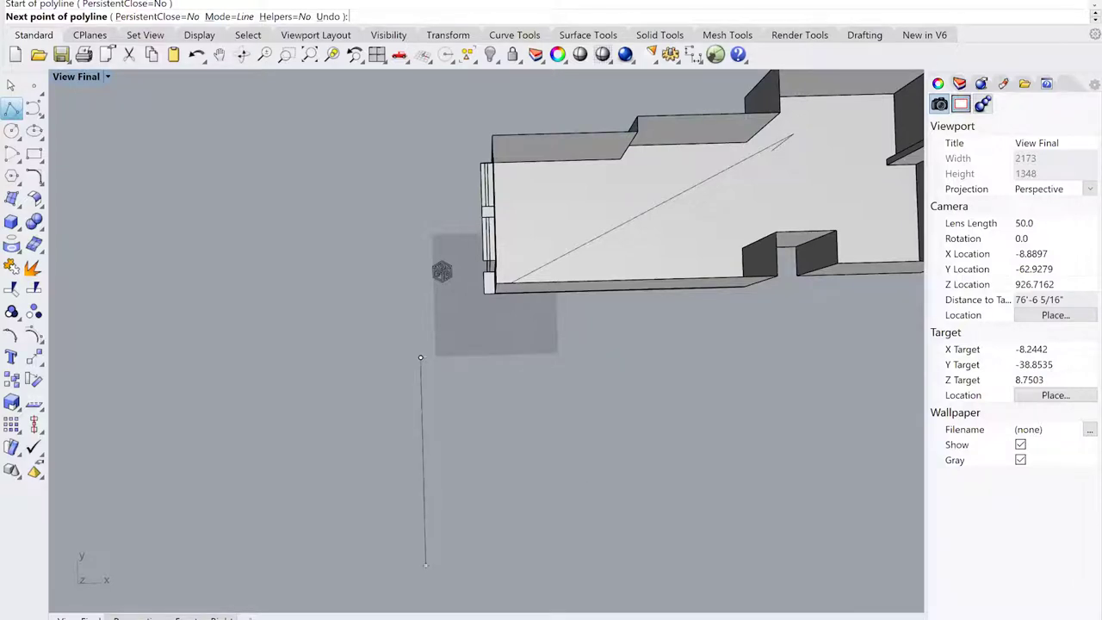
{"action": "left_click", "coordinate": [721, 365]}
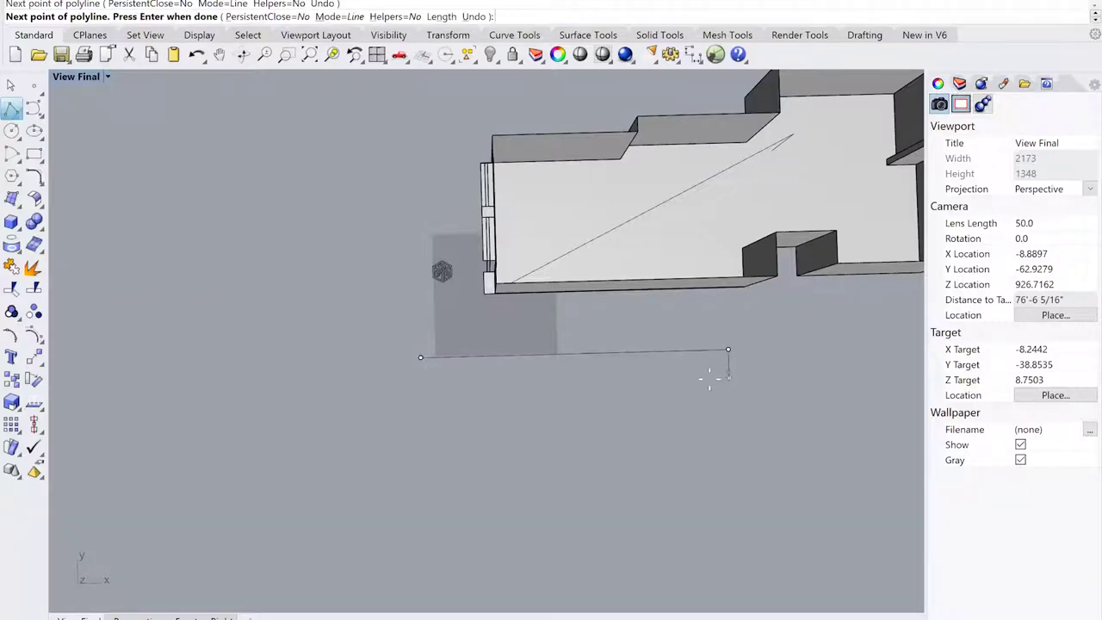
{"action": "key", "text": "Return"}
{"action": "scroll", "coordinate": [411, 374], "scroll_direction": "down", "scroll_amount": 3}
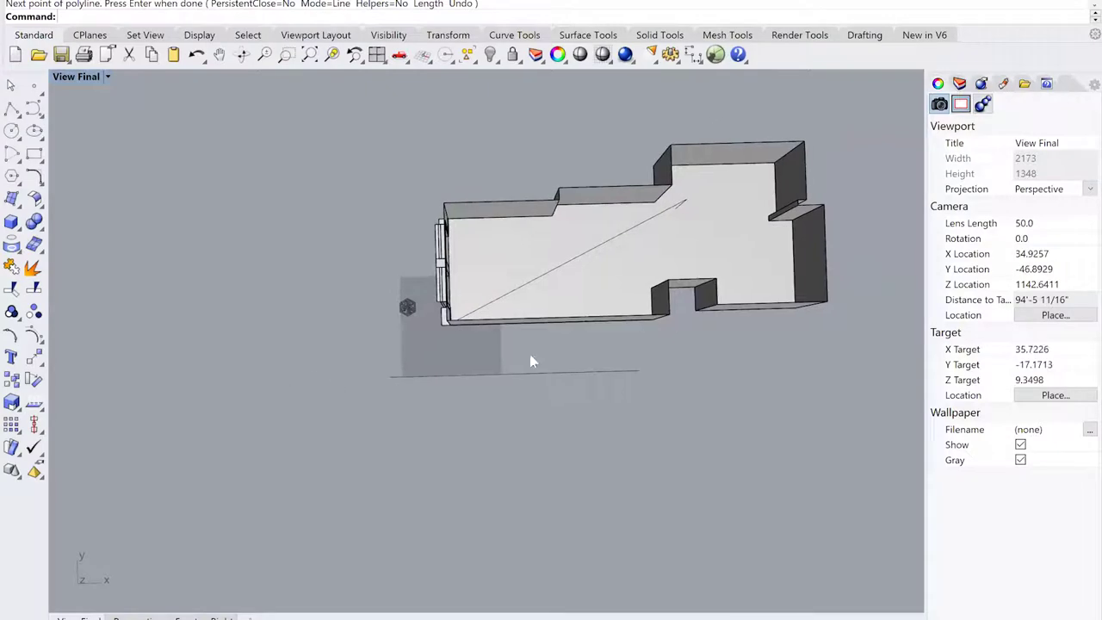
Move the cube logo from its central vertex onto a point near the middle of the new horizontal line
{"action": "scroll", "coordinate": [417, 345], "scroll_direction": "up", "scroll_amount": 2}
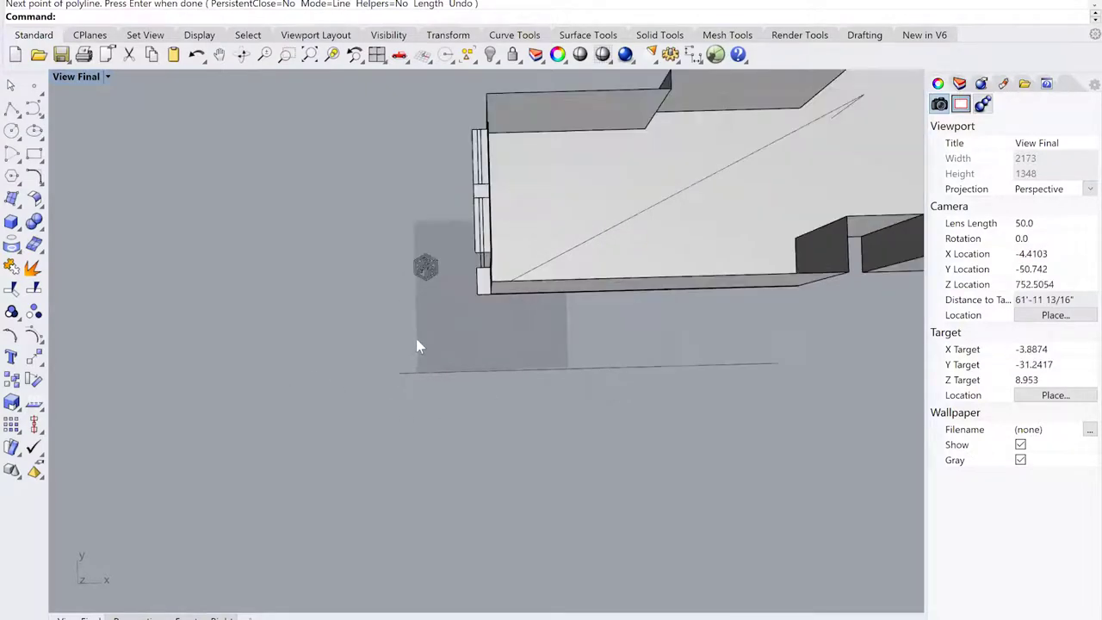
{"action": "left_click", "coordinate": [422, 272]}
{"action": "scroll", "coordinate": [453, 292], "scroll_direction": "up", "scroll_amount": 3}
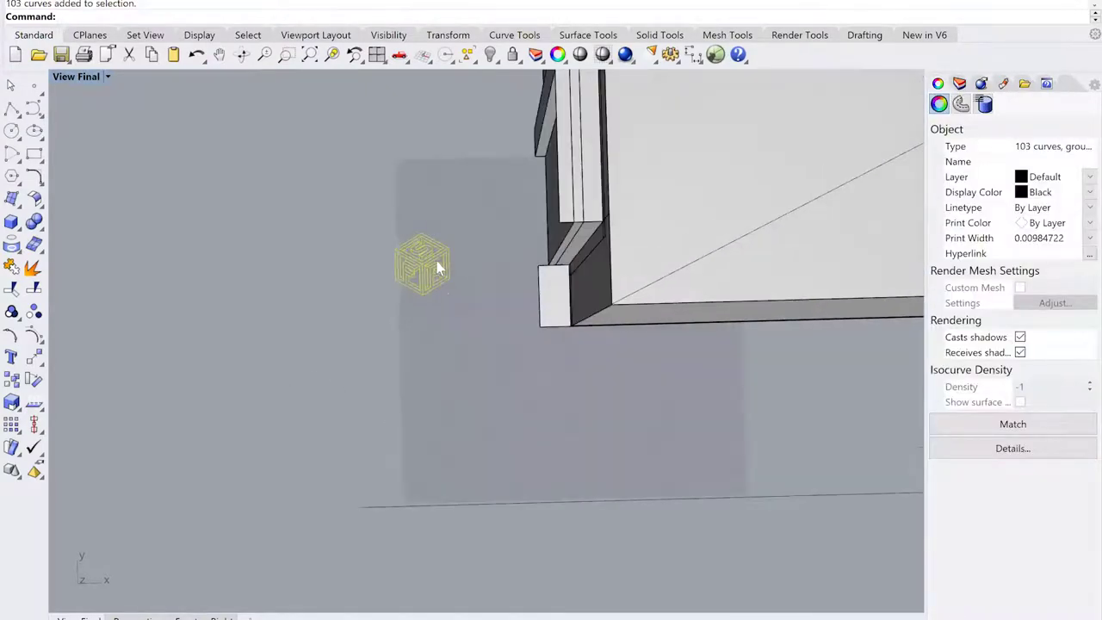
{"action": "scroll", "coordinate": [448, 270], "scroll_direction": "up", "scroll_amount": 2}
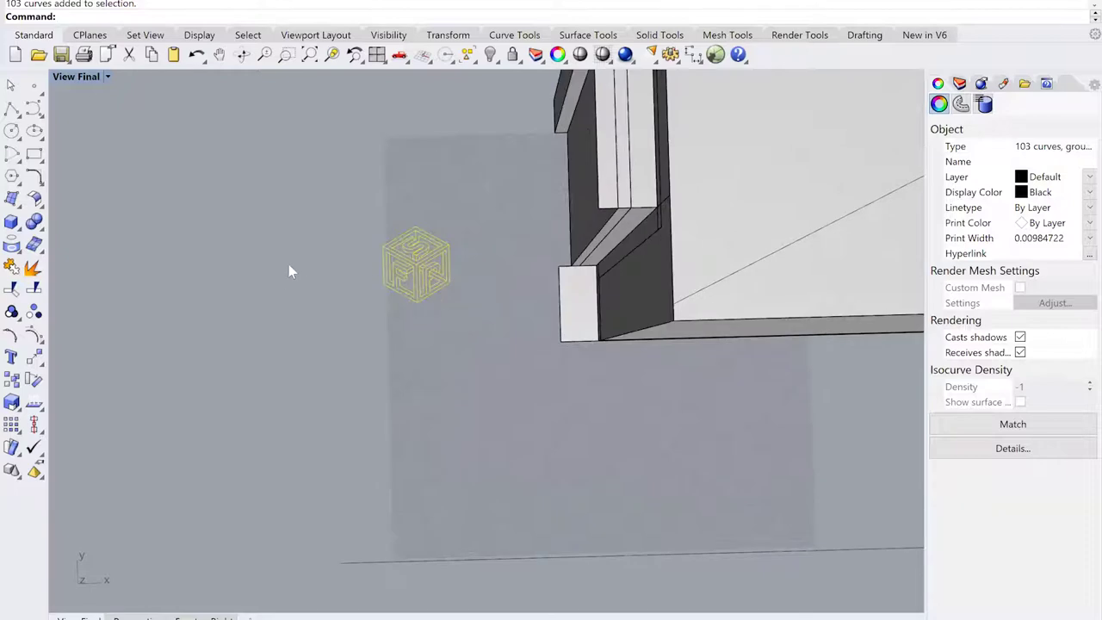
{"action": "scroll", "coordinate": [289, 258], "scroll_direction": "up", "scroll_amount": 1}
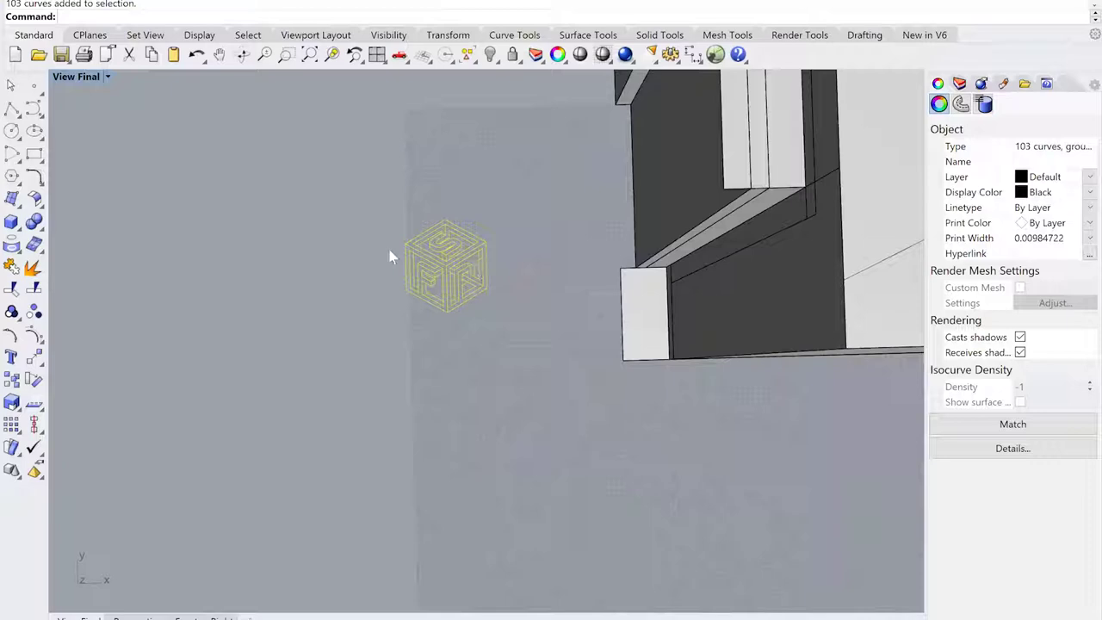
{"action": "scroll", "coordinate": [451, 211], "scroll_direction": "up", "scroll_amount": 1}
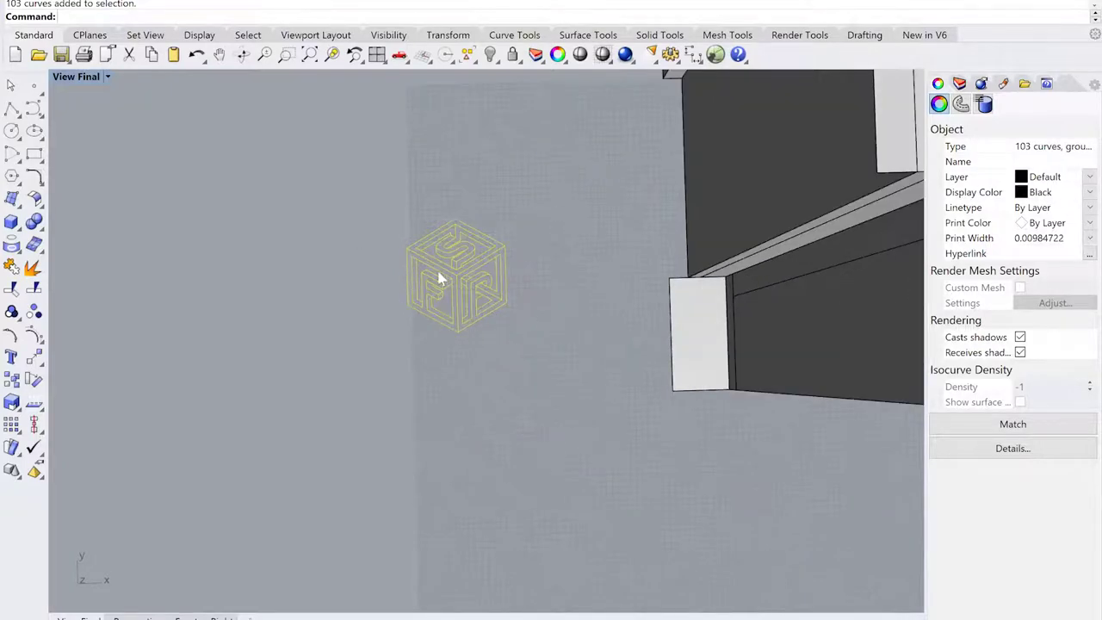
{"action": "scroll", "coordinate": [443, 278], "scroll_direction": "up", "scroll_amount": 1}
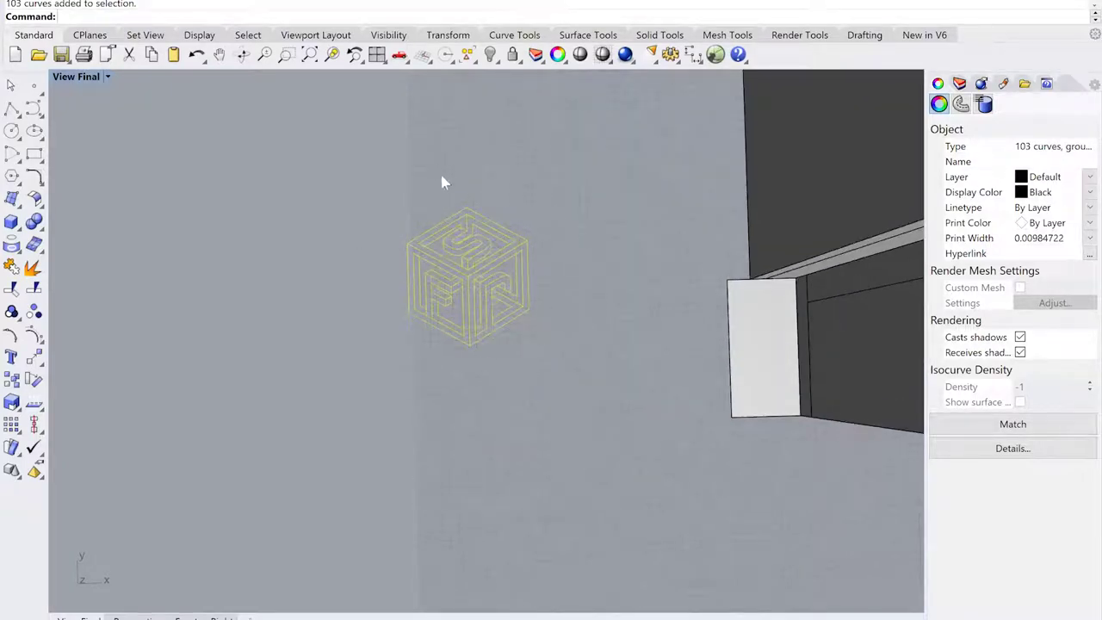
{"action": "scroll", "coordinate": [479, 294], "scroll_direction": "up", "scroll_amount": 1}
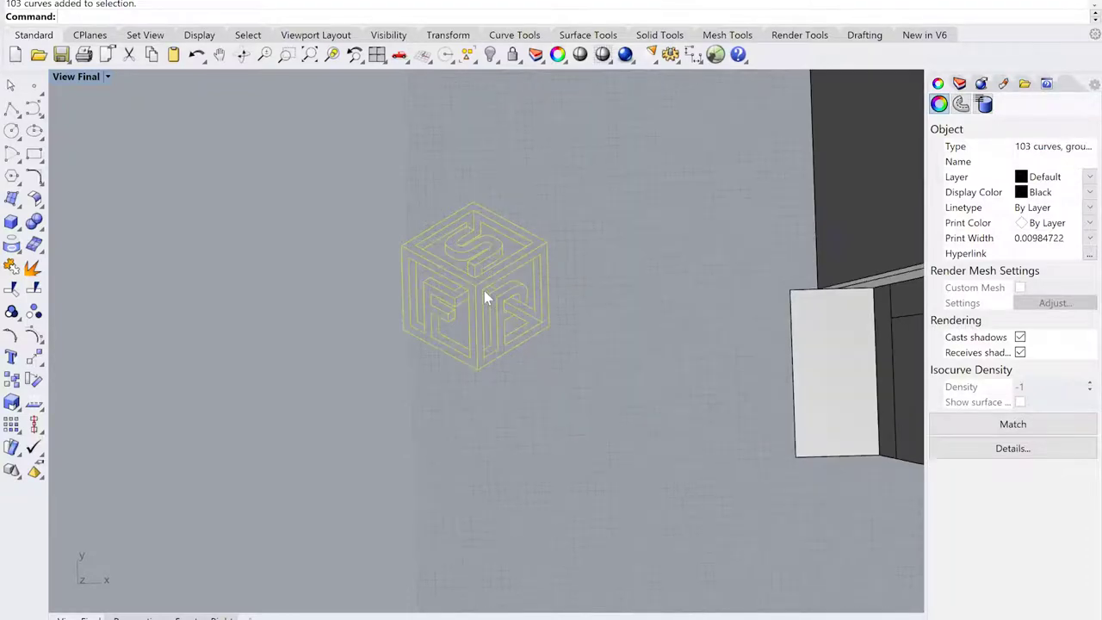
{"action": "right_click", "coordinate": [484, 297]}
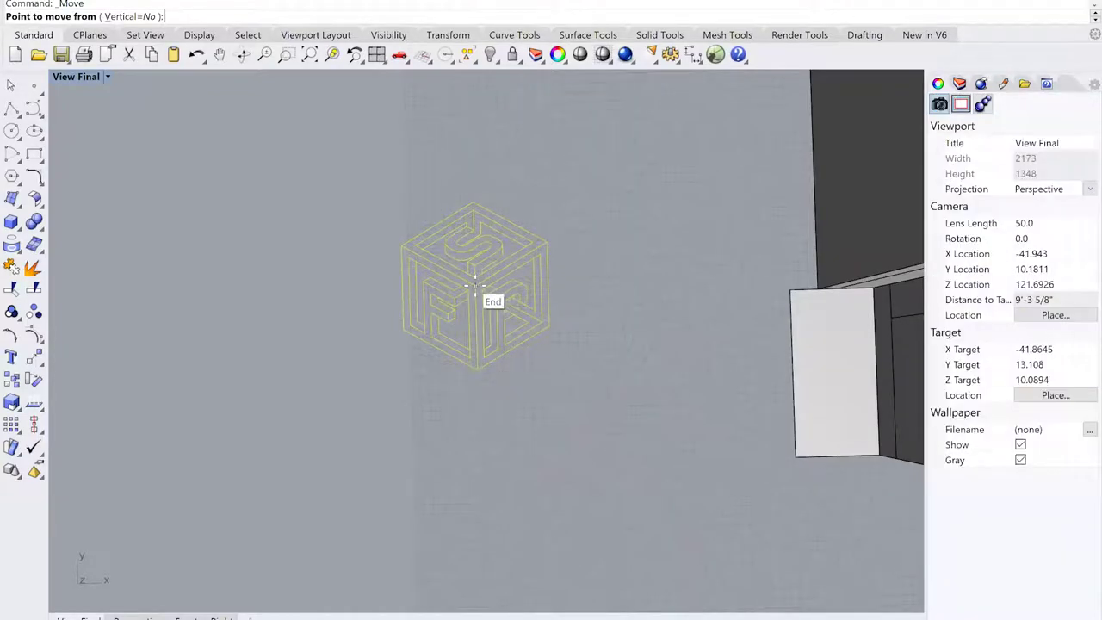
{"action": "scroll", "coordinate": [474, 285], "scroll_direction": "up", "scroll_amount": 2}
{"action": "left_click", "coordinate": [474, 285]}
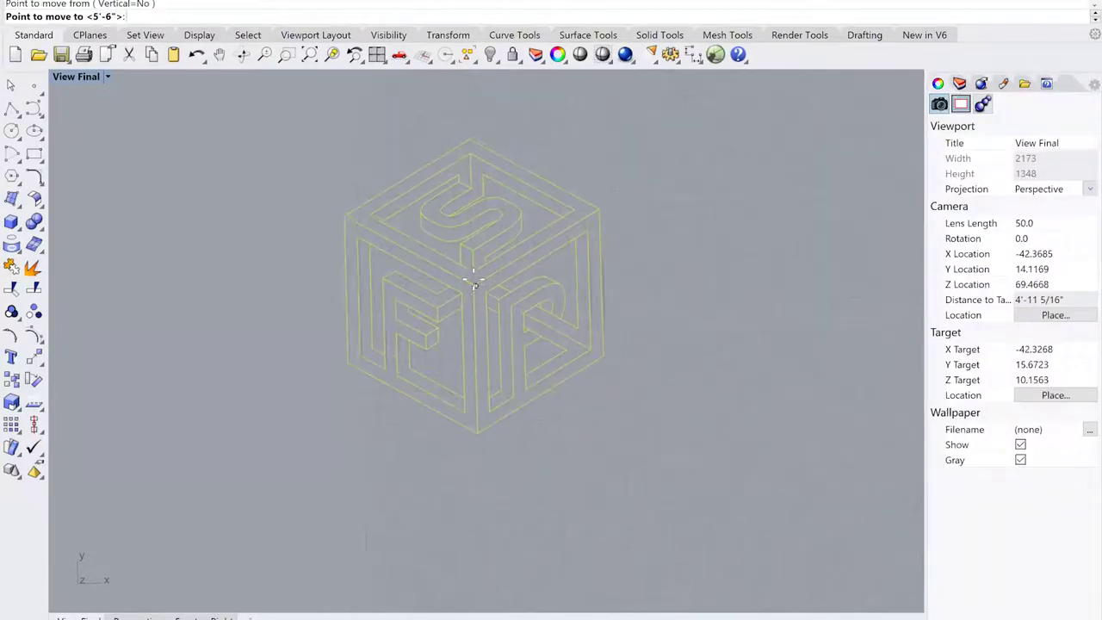
{"action": "scroll", "coordinate": [475, 285], "scroll_direction": "down", "scroll_amount": 6}
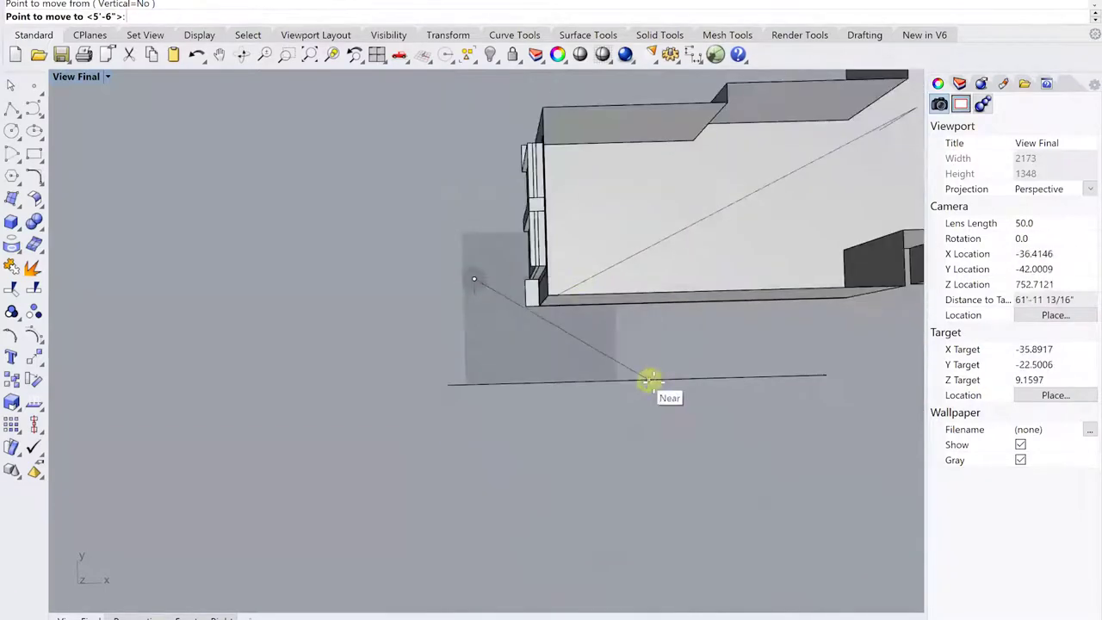
{"action": "scroll", "coordinate": [655, 379], "scroll_direction": "up", "scroll_amount": 2}
{"action": "scroll", "coordinate": [655, 379], "scroll_direction": "up", "scroll_amount": 2}
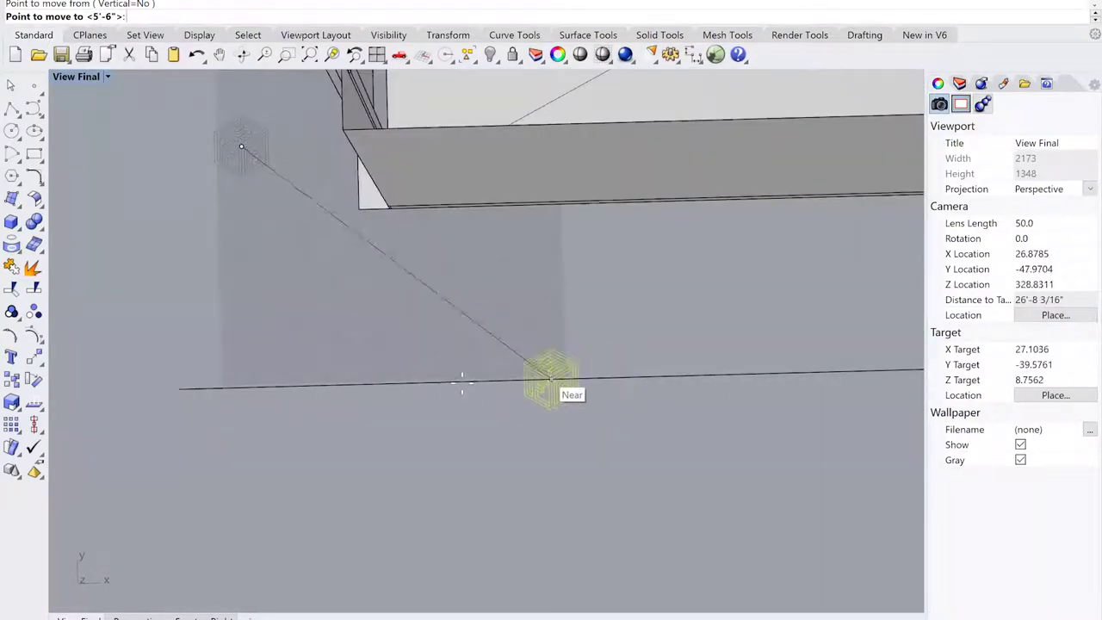
{"action": "scroll", "coordinate": [608, 376], "scroll_direction": "down", "scroll_amount": 2}
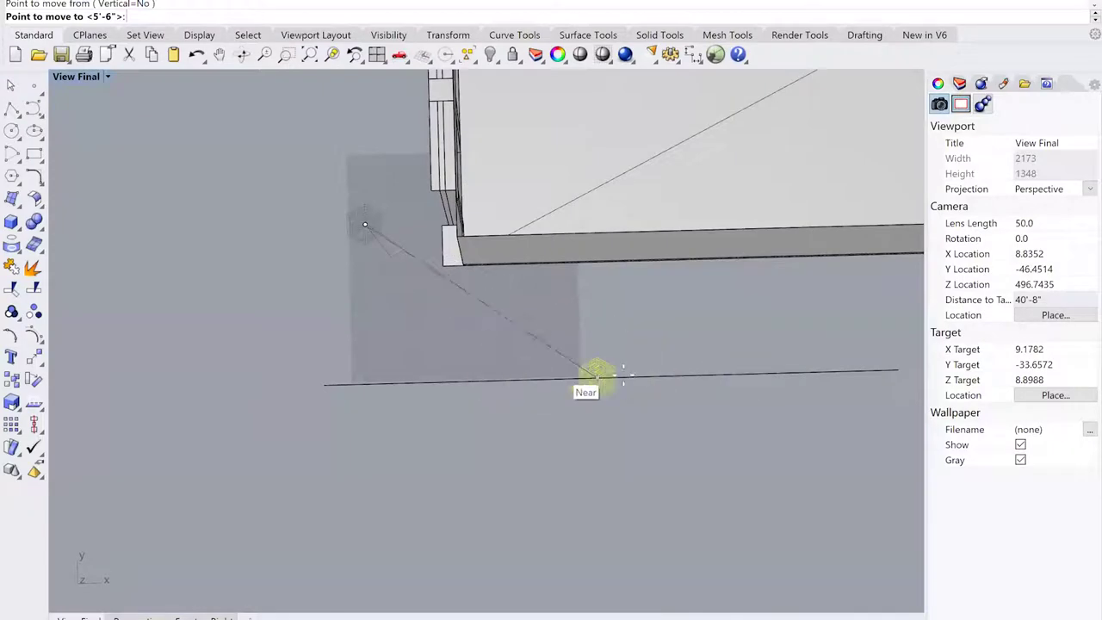
{"action": "left_click", "coordinate": [624, 377]}
{"action": "left_click", "coordinate": [567, 407]}
{"action": "right_click_drag", "start_coordinate": [547, 400], "coordinate": [489, 375], "text": "shift"}
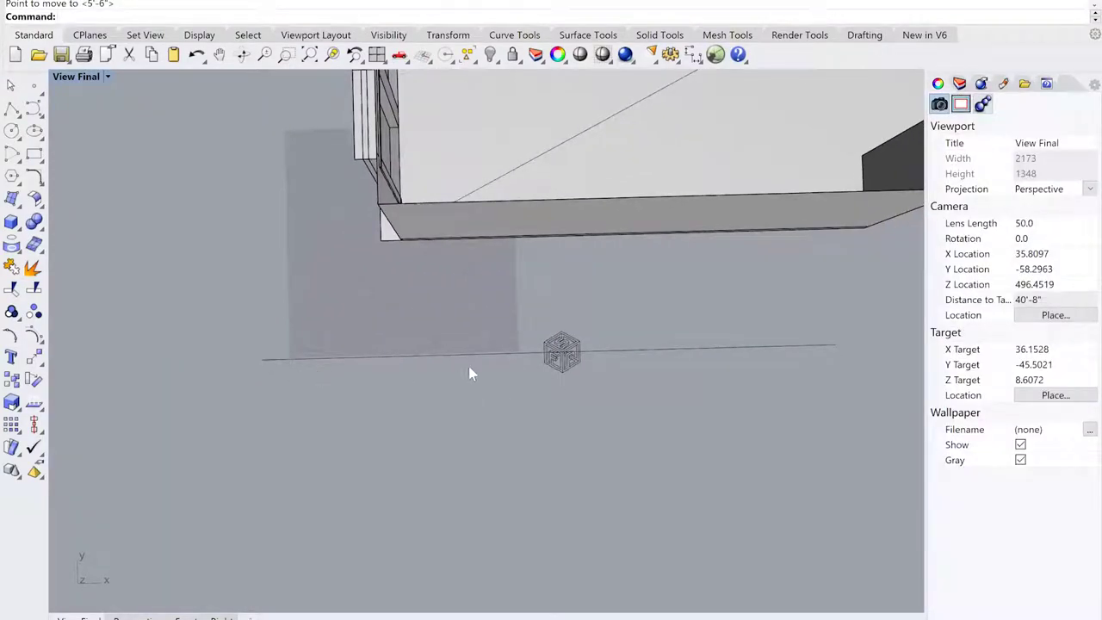
Rotate the cube logo about its centre, using its lowest vertex as reference and aligning it with the line toward the line's left end
{"action": "left_click", "coordinate": [562, 370]}
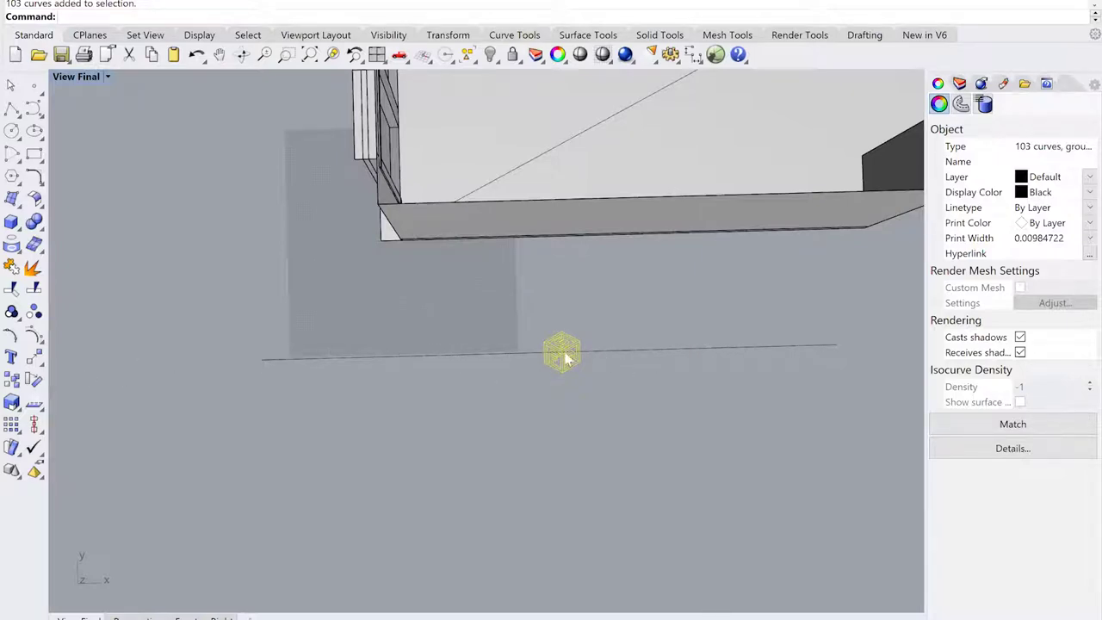
{"action": "right_click_drag", "start_coordinate": [569, 387], "coordinate": [554, 369]}
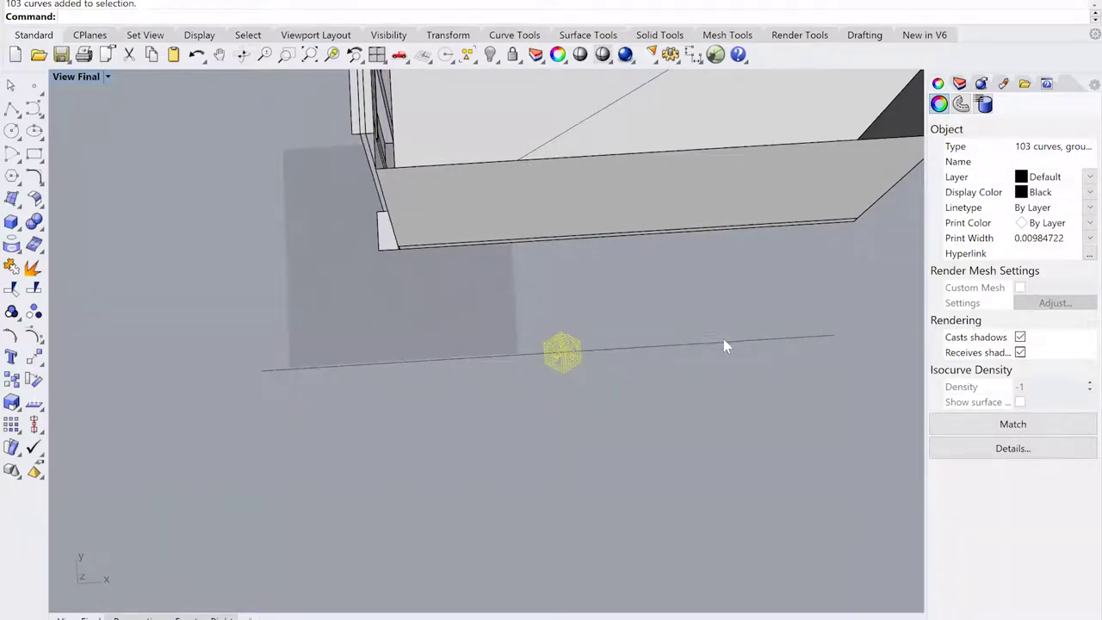
{"action": "scroll", "coordinate": [557, 363], "scroll_direction": "up", "scroll_amount": 3}
{"action": "type", "text": "Rotat"}
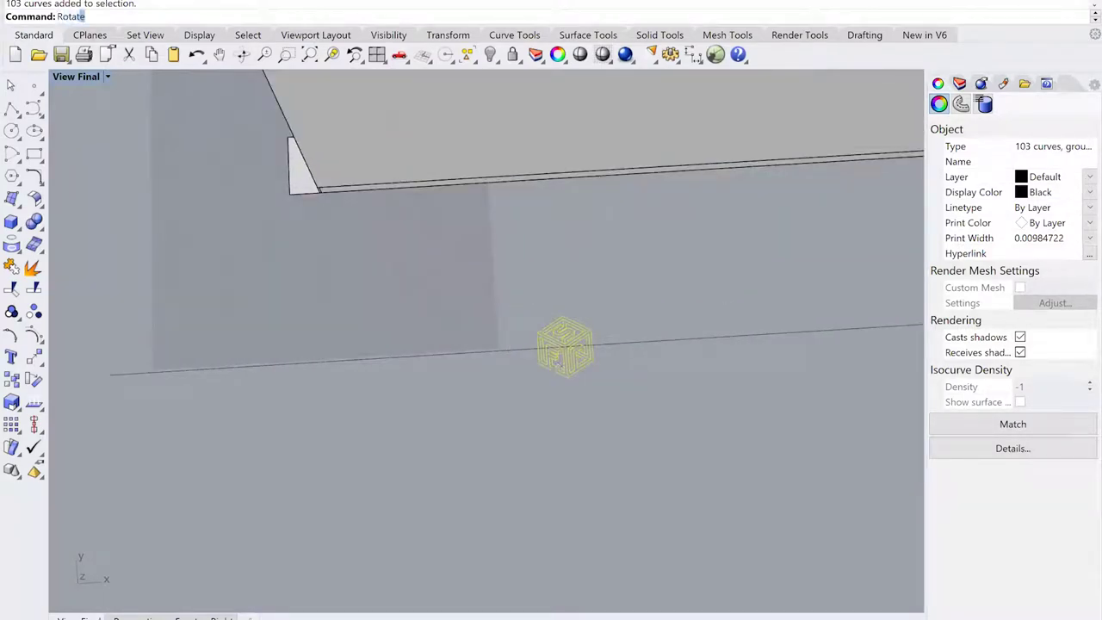
{"action": "type", "text": "e"}
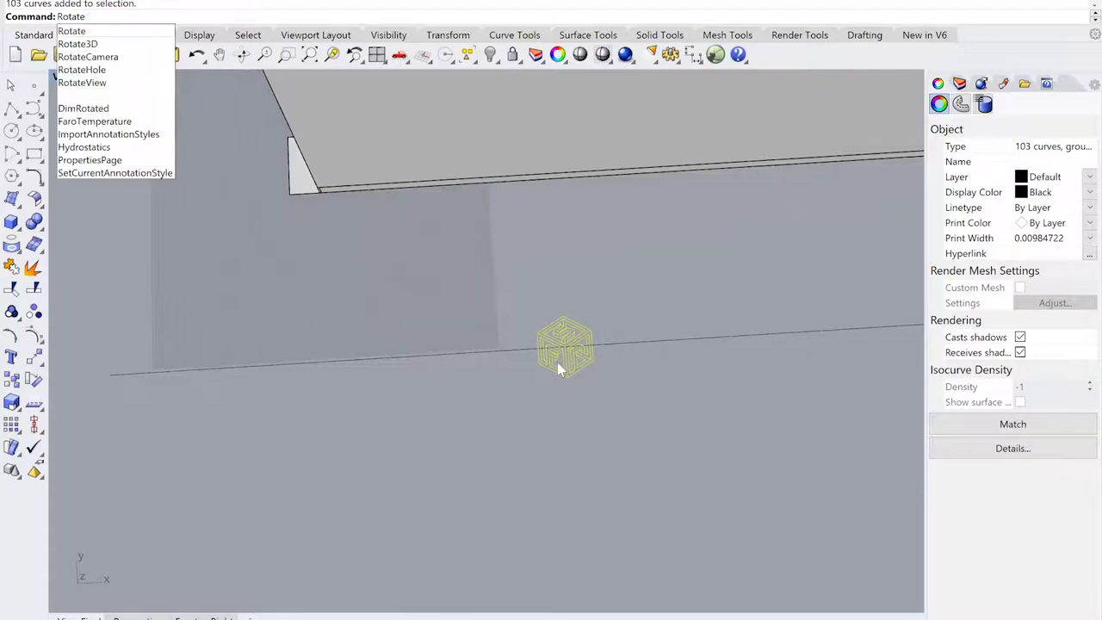
{"action": "key", "text": "Return"}
{"action": "scroll", "coordinate": [561, 348], "scroll_direction": "up", "scroll_amount": 3}
{"action": "scroll", "coordinate": [560, 349], "scroll_direction": "up", "scroll_amount": 2}
{"action": "left_click", "coordinate": [561, 347]}
{"action": "scroll", "coordinate": [562, 400], "scroll_direction": "down", "scroll_amount": 2}
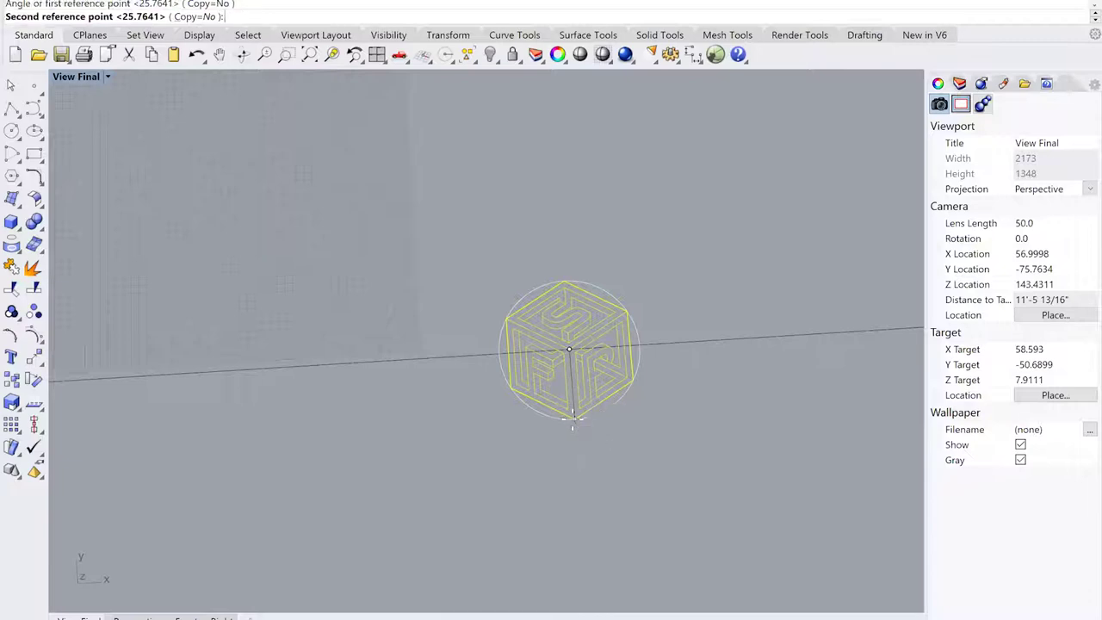
{"action": "left_click", "coordinate": [571, 419]}
{"action": "scroll", "coordinate": [571, 421], "scroll_direction": "down", "scroll_amount": 3}
{"action": "scroll", "coordinate": [571, 420], "scroll_direction": "down", "scroll_amount": 3}
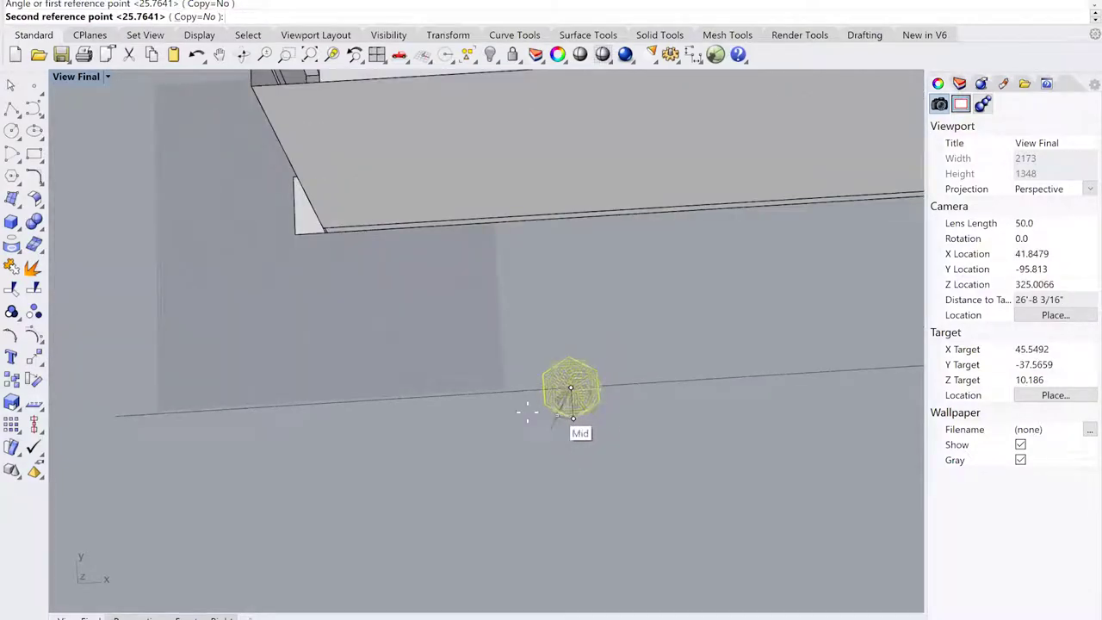
{"action": "left_click", "coordinate": [446, 402]}
{"action": "scroll", "coordinate": [446, 401], "scroll_direction": "down", "scroll_amount": 6}
{"action": "right_click_drag", "start_coordinate": [477, 482], "coordinate": [462, 418], "text": "shift"}
{"action": "left_click", "coordinate": [462, 410]}
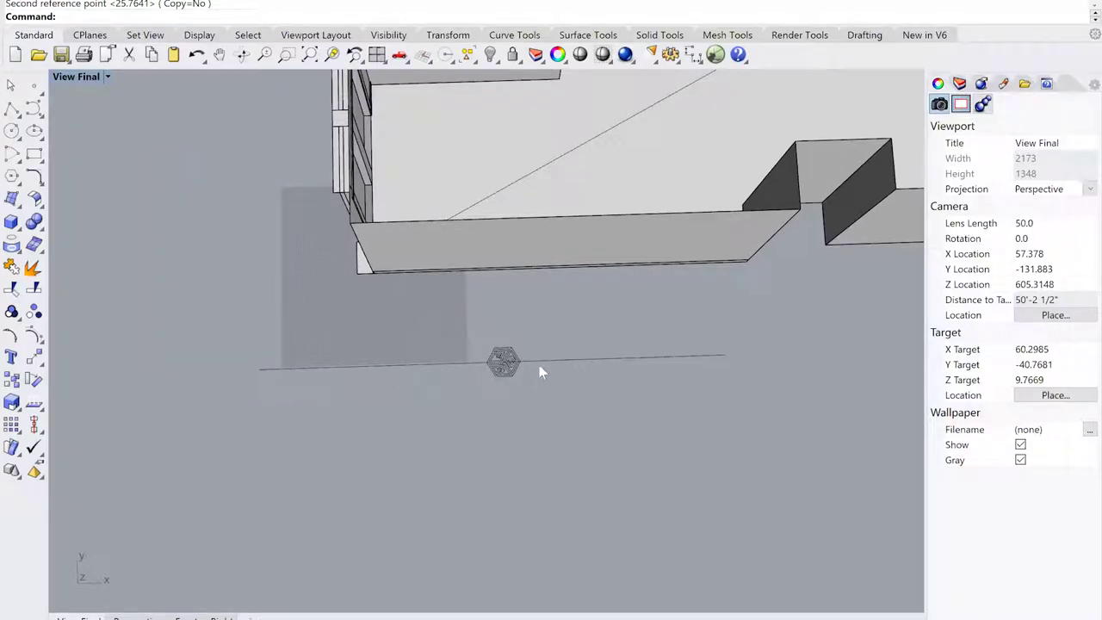
Rotate the cube logo in 3D about a ground-plane axis through its centre, perpendicular to the guide line, to stand it upright
{"action": "scroll", "coordinate": [464, 375], "scroll_direction": "up", "scroll_amount": 4}
{"action": "right_click_drag", "start_coordinate": [526, 357], "coordinate": [528, 389]}
{"action": "left_click", "coordinate": [523, 385]}
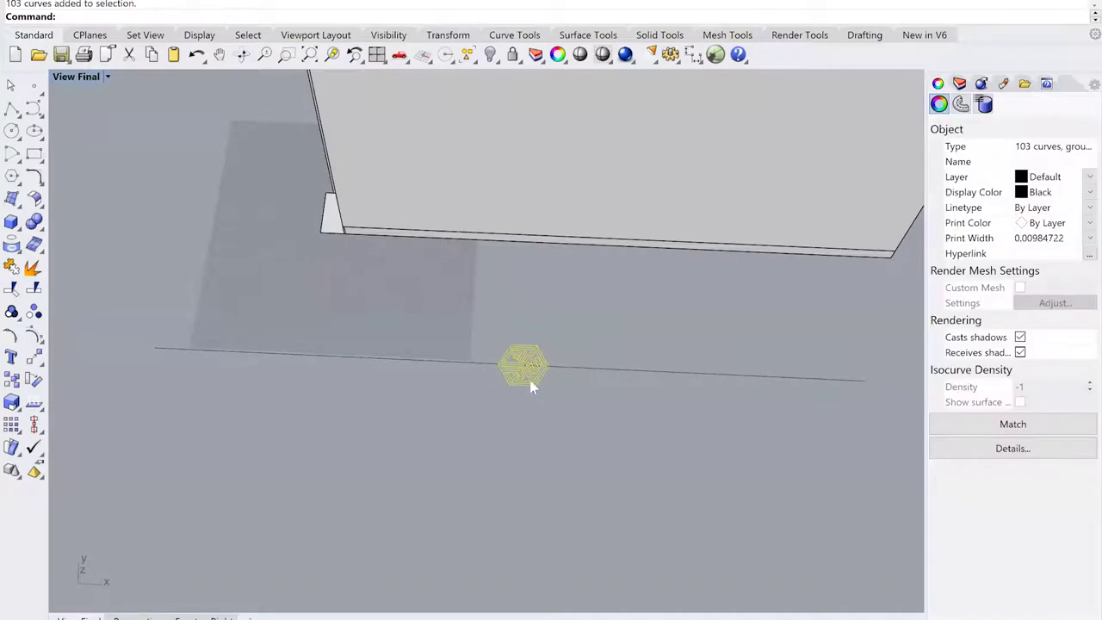
{"action": "right_click_drag", "start_coordinate": [517, 396], "coordinate": [503, 375]}
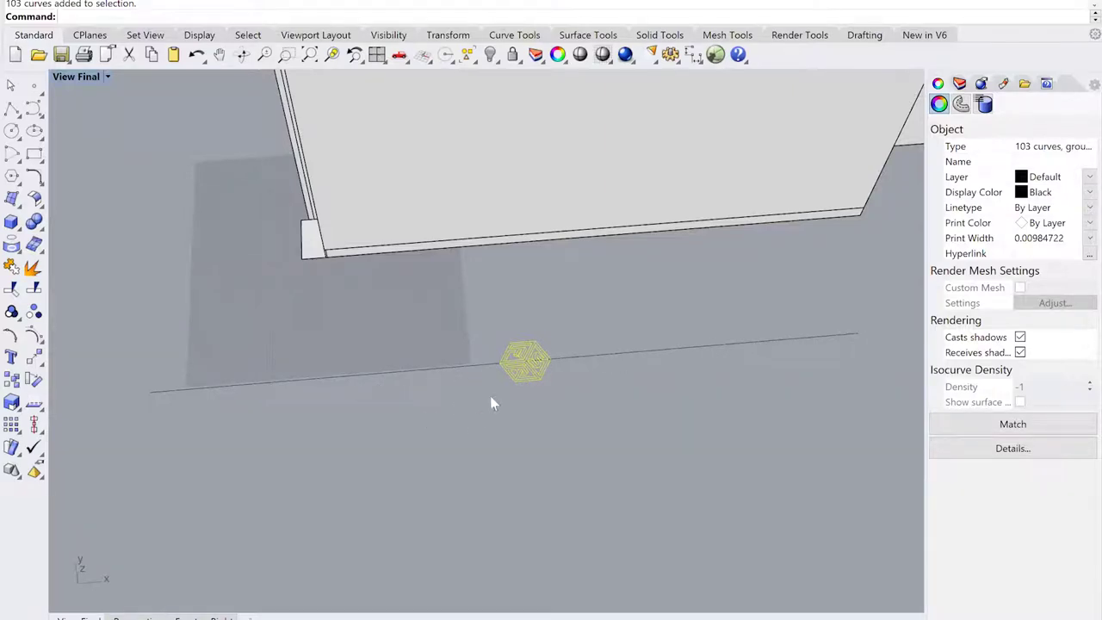
{"action": "scroll", "coordinate": [510, 381], "scroll_direction": "up", "scroll_amount": 2}
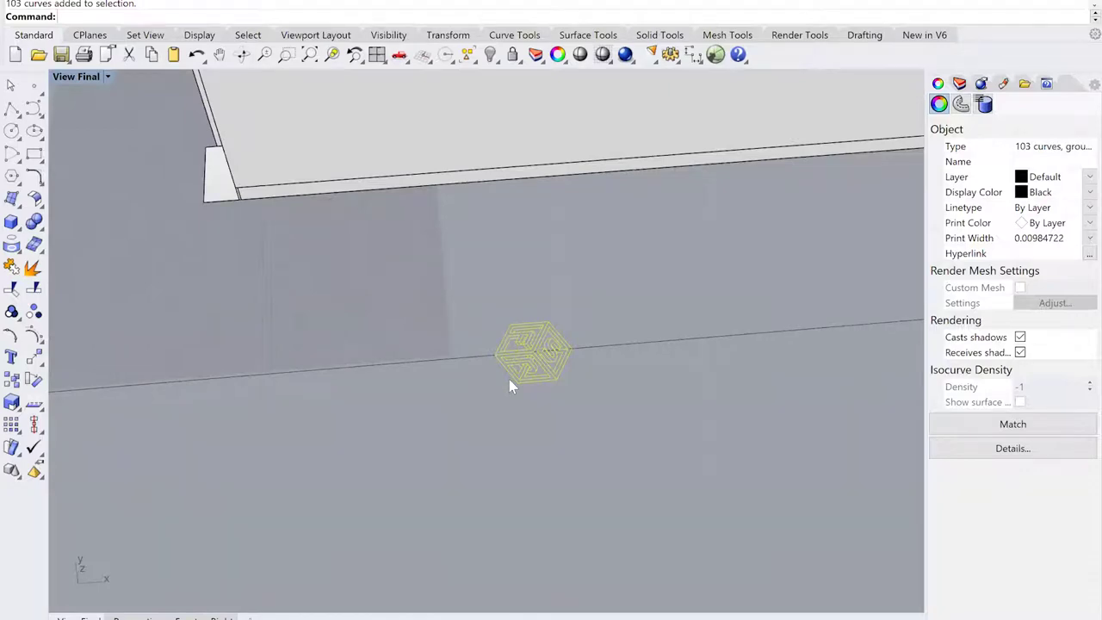
{"action": "type", "text": "Rotate3D"}
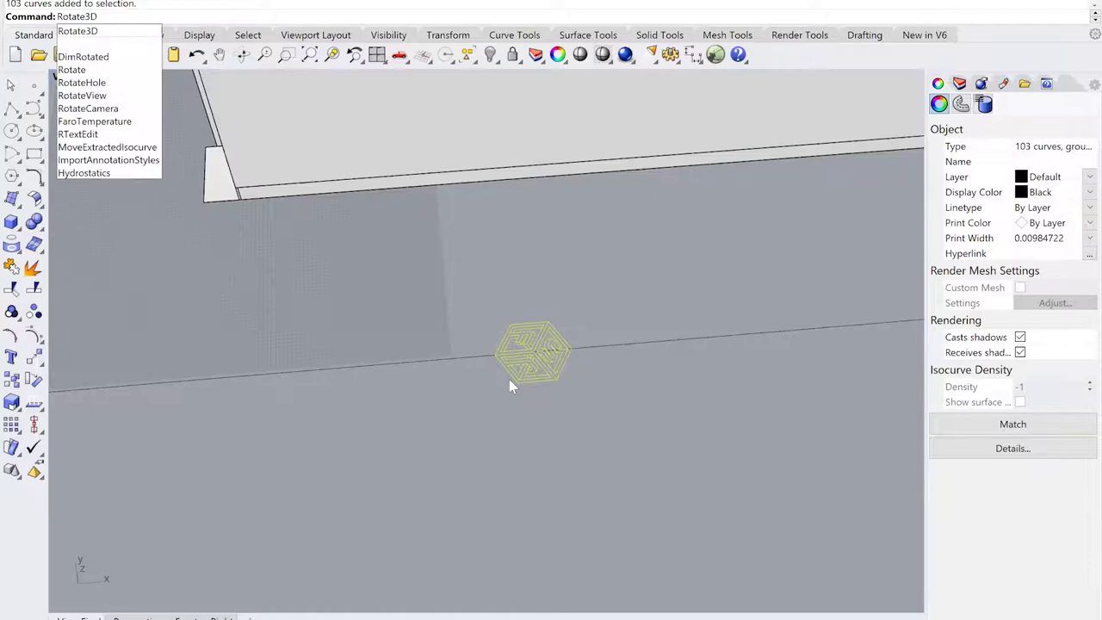
{"action": "key", "text": "Return"}
{"action": "scroll", "coordinate": [527, 360], "scroll_direction": "up", "scroll_amount": 3}
{"action": "left_click", "coordinate": [527, 359]}
{"action": "scroll", "coordinate": [527, 358], "scroll_direction": "down", "scroll_amount": 6}
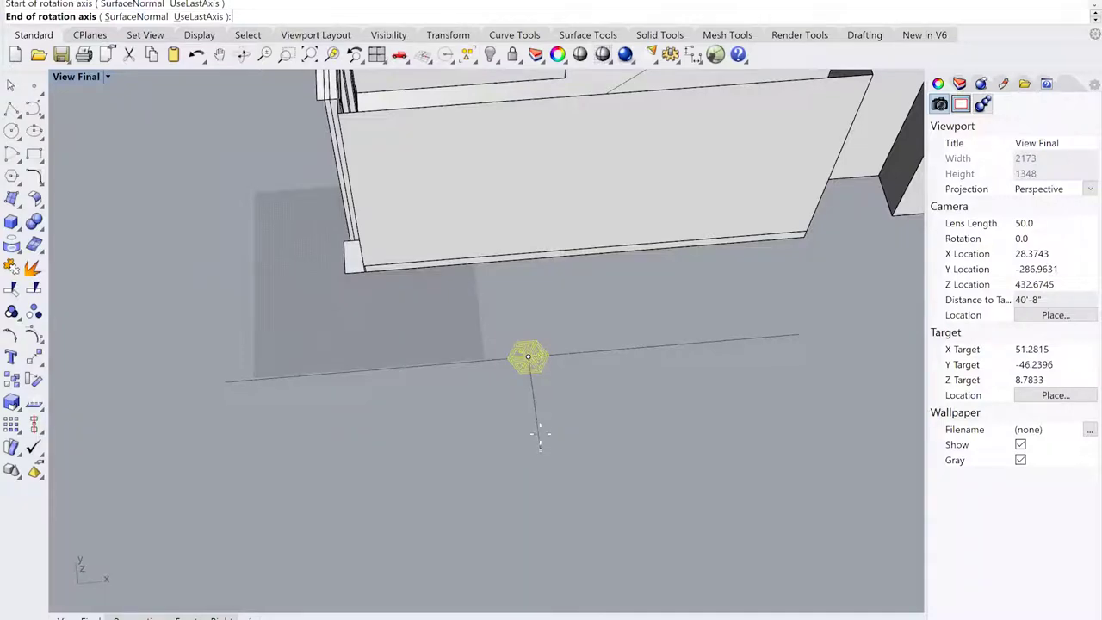
{"action": "right_click_drag", "start_coordinate": [563, 445], "coordinate": [577, 413]}
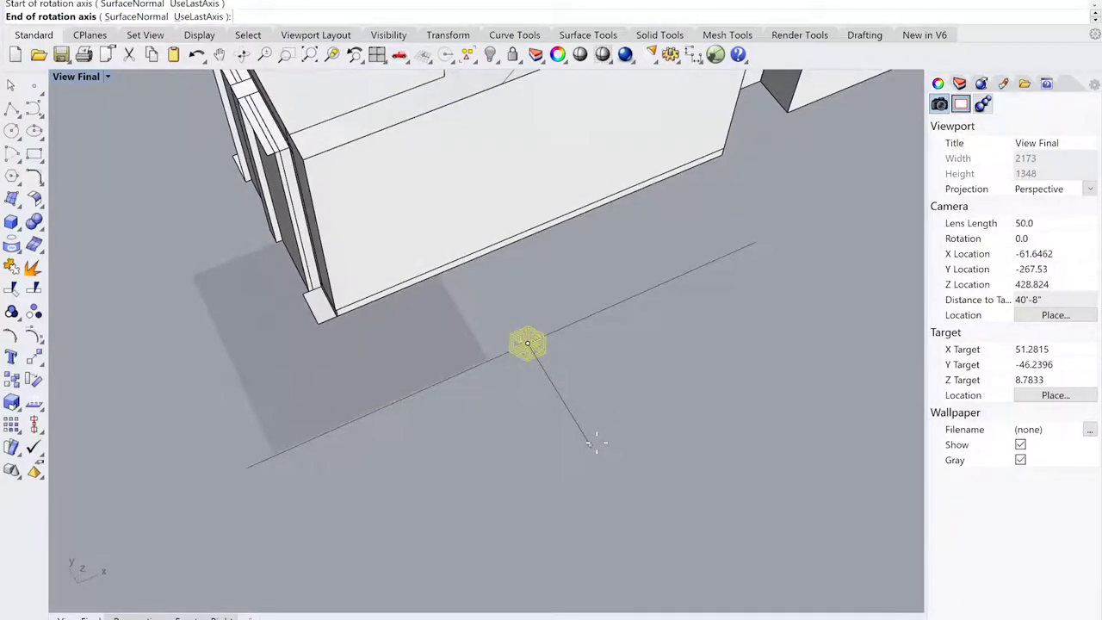
{"action": "left_click", "coordinate": [593, 444]}
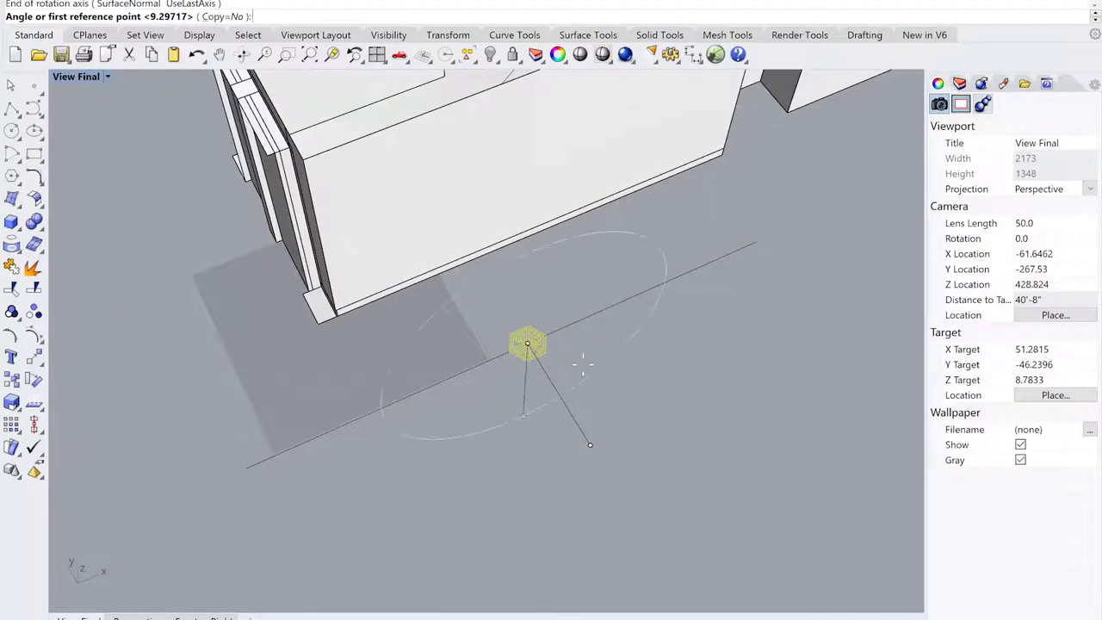
{"action": "left_click", "coordinate": [596, 317]}
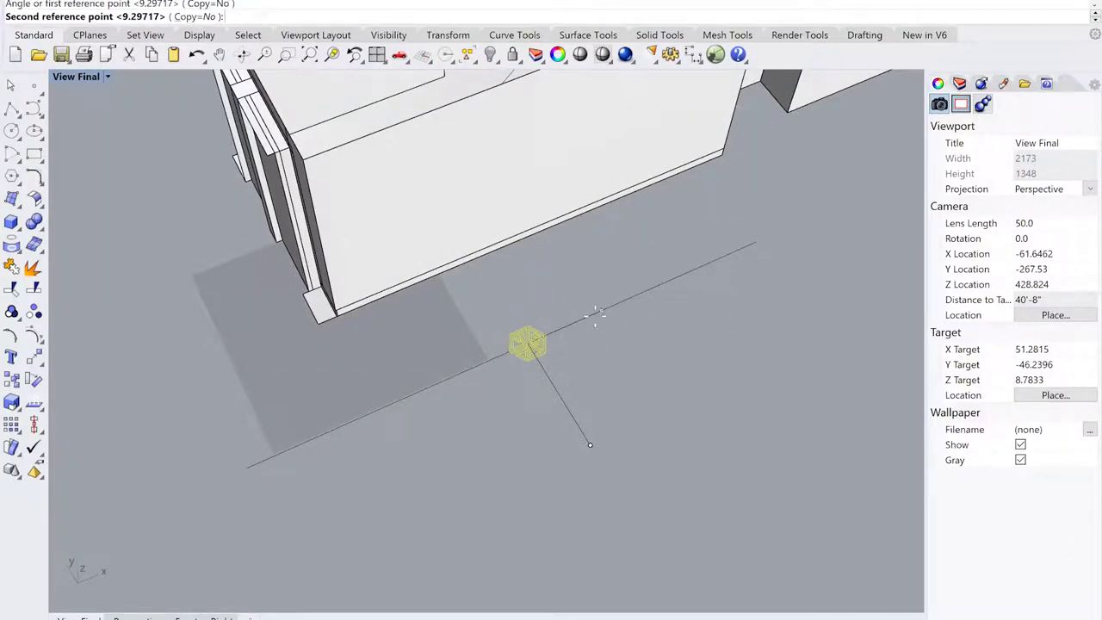
{"action": "left_click", "coordinate": [542, 272]}
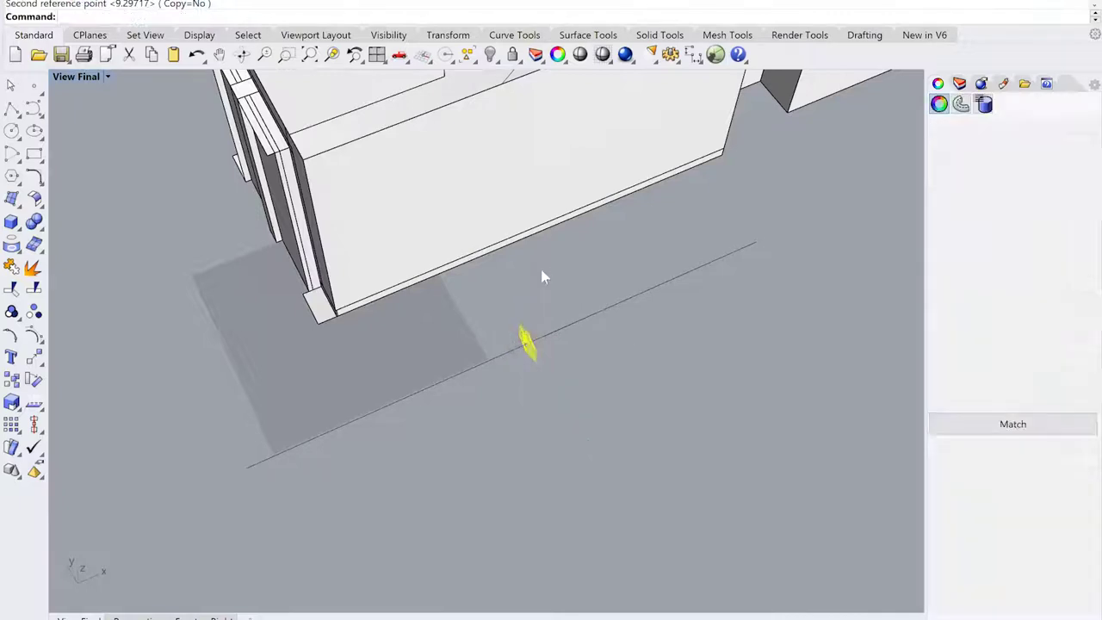
{"action": "key", "text": "Escape"}
Group the upright cube logo together with the guide line it sits on
{"action": "mouse_move", "coordinate": [536, 364]}
{"action": "right_mouse_down"}
{"action": "mouse_move", "coordinate": [608, 319]}
{"action": "mouse_move", "coordinate": [521, 352]}
{"action": "mouse_move", "coordinate": [529, 368]}
{"action": "mouse_move", "coordinate": [493, 369]}
{"action": "mouse_move", "coordinate": [574, 350]}
{"action": "mouse_move", "coordinate": [551, 371]}
{"action": "right_mouse_up"}
{"action": "left_click", "coordinate": [528, 365]}
{"action": "scroll", "coordinate": [485, 344], "scroll_direction": "up", "scroll_amount": 4}
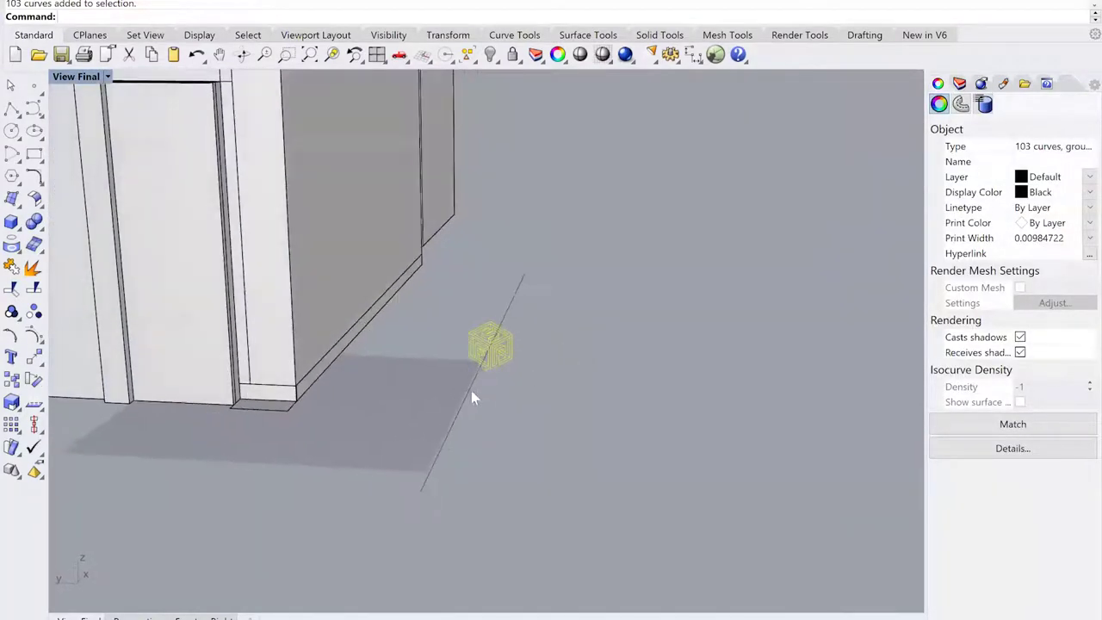
{"action": "right_click_drag", "start_coordinate": [467, 402], "coordinate": [508, 343]}
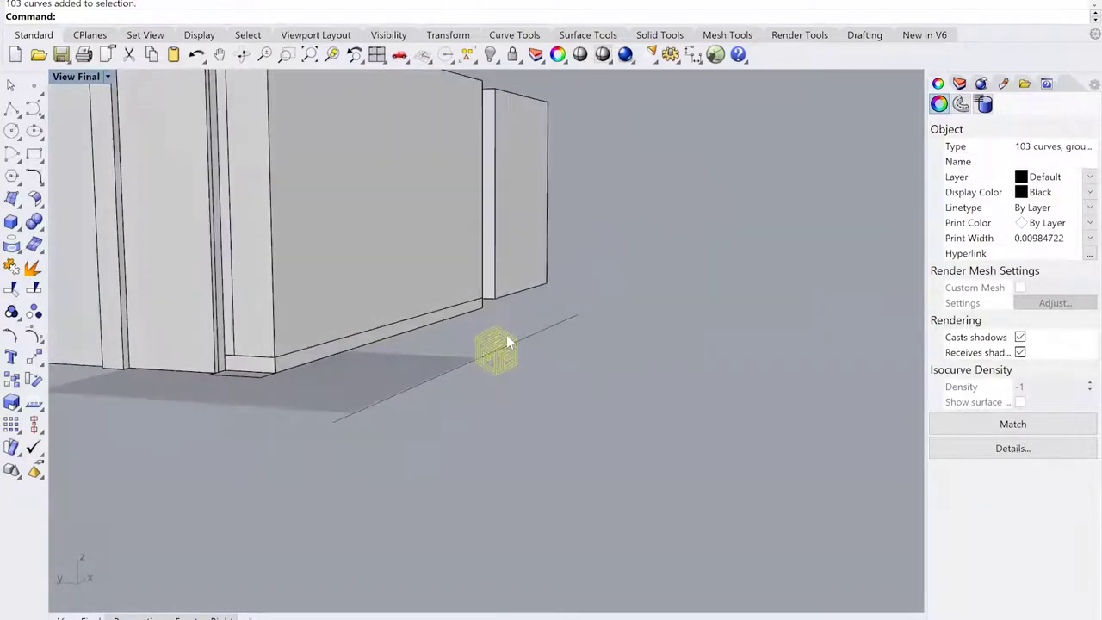
{"action": "left_click", "coordinate": [432, 380]}
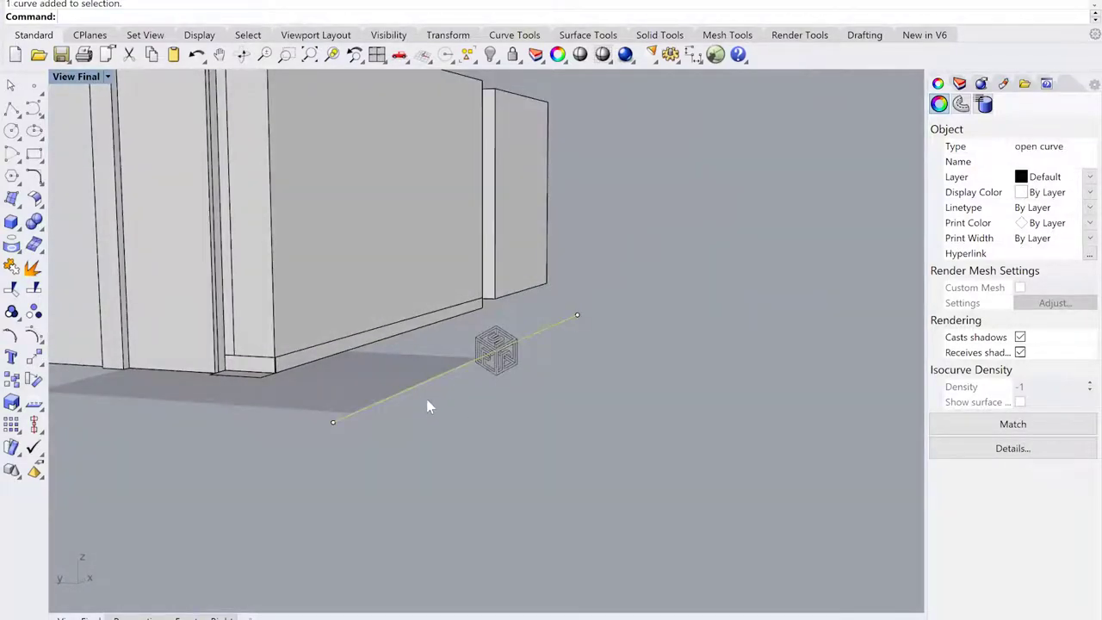
{"action": "mouse_move", "coordinate": [516, 394]}
{"action": "right_mouse_down"}
{"action": "mouse_move", "coordinate": [460, 419]}
{"action": "mouse_move", "coordinate": [475, 421]}
{"action": "mouse_move", "coordinate": [494, 391]}
{"action": "mouse_move", "coordinate": [510, 406]}
{"action": "right_mouse_up"}
{"action": "left_click", "coordinate": [509, 398]}
{"action": "left_click", "coordinate": [520, 362]}
{"action": "left_click", "coordinate": [473, 350], "text": "shift"}
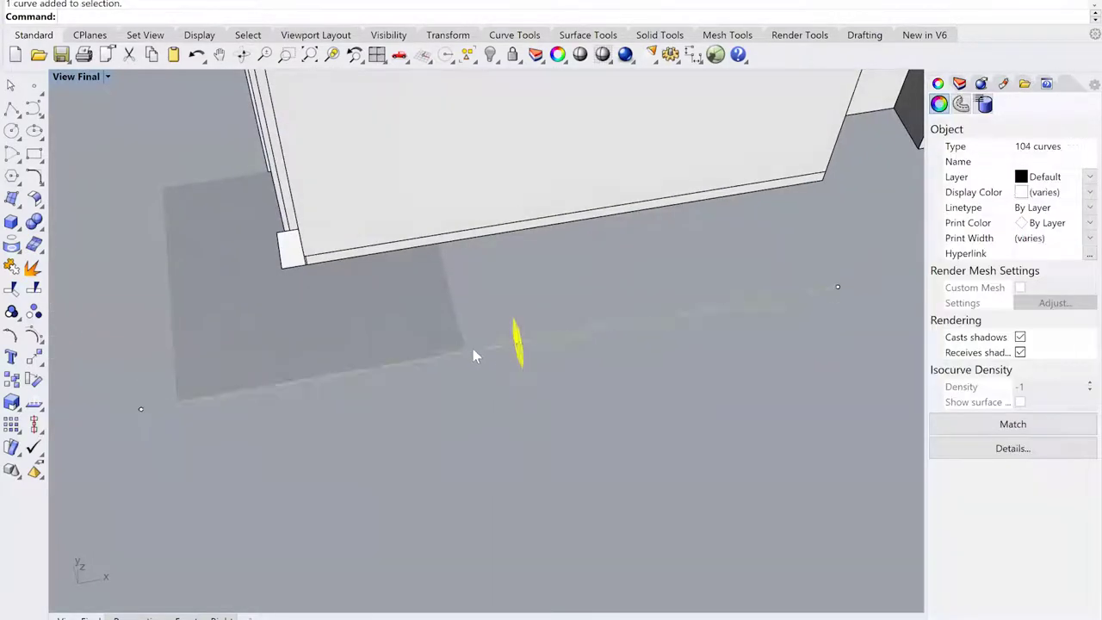
{"action": "key", "text": "ctrl+g"}
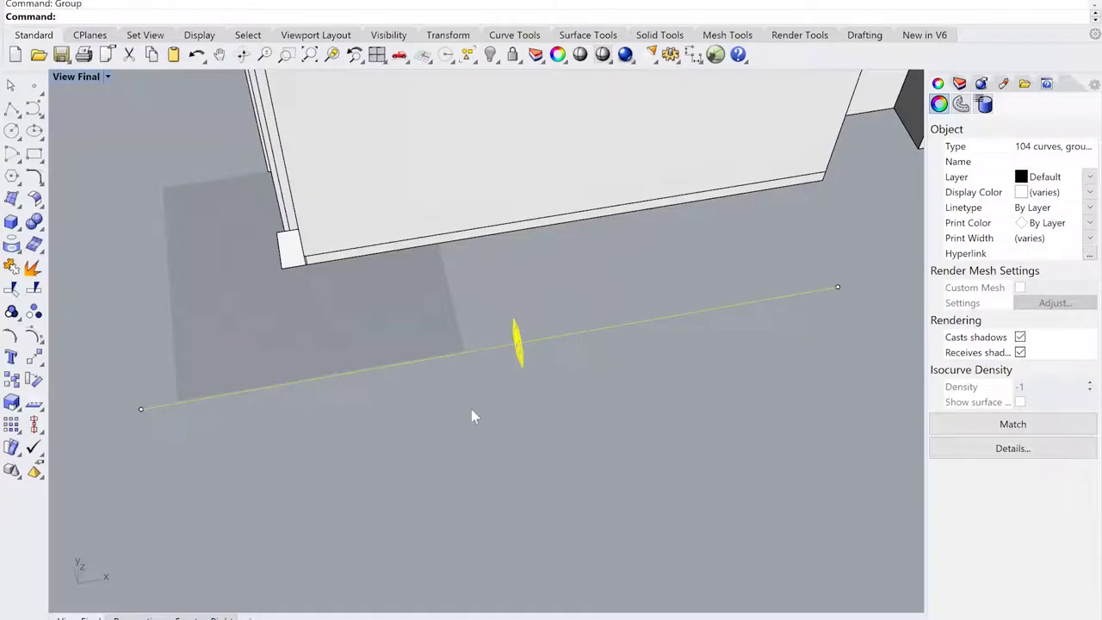
{"action": "left_click", "coordinate": [465, 409]}
{"action": "left_click", "coordinate": [443, 357]}
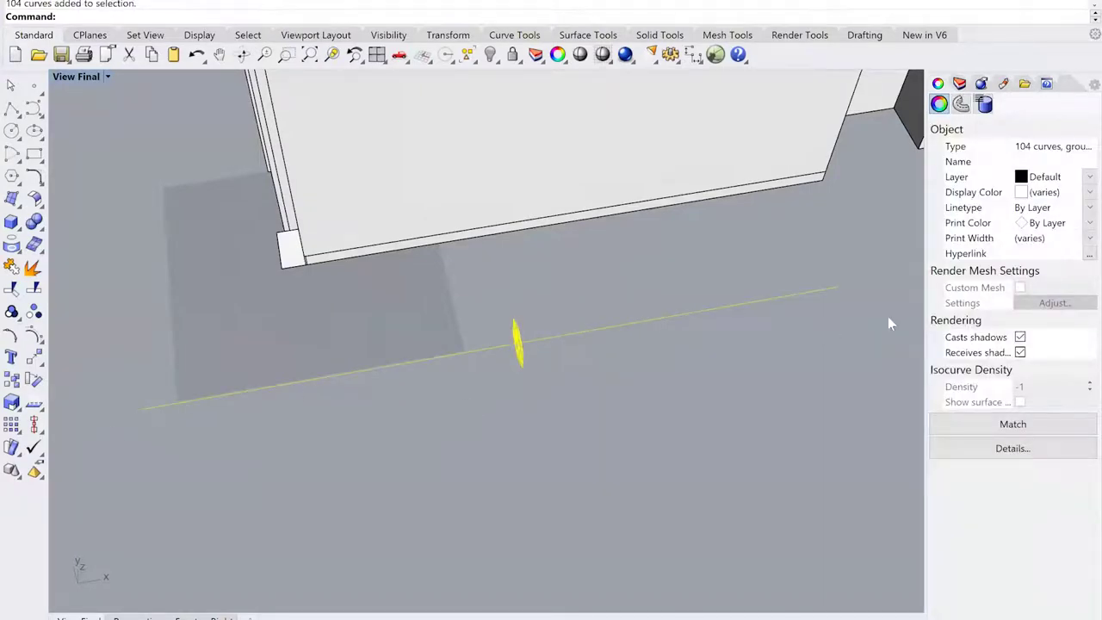
{"action": "right_click_drag", "start_coordinate": [456, 362], "coordinate": [504, 368]}
{"action": "scroll", "coordinate": [504, 368], "scroll_direction": "down", "scroll_amount": 5}
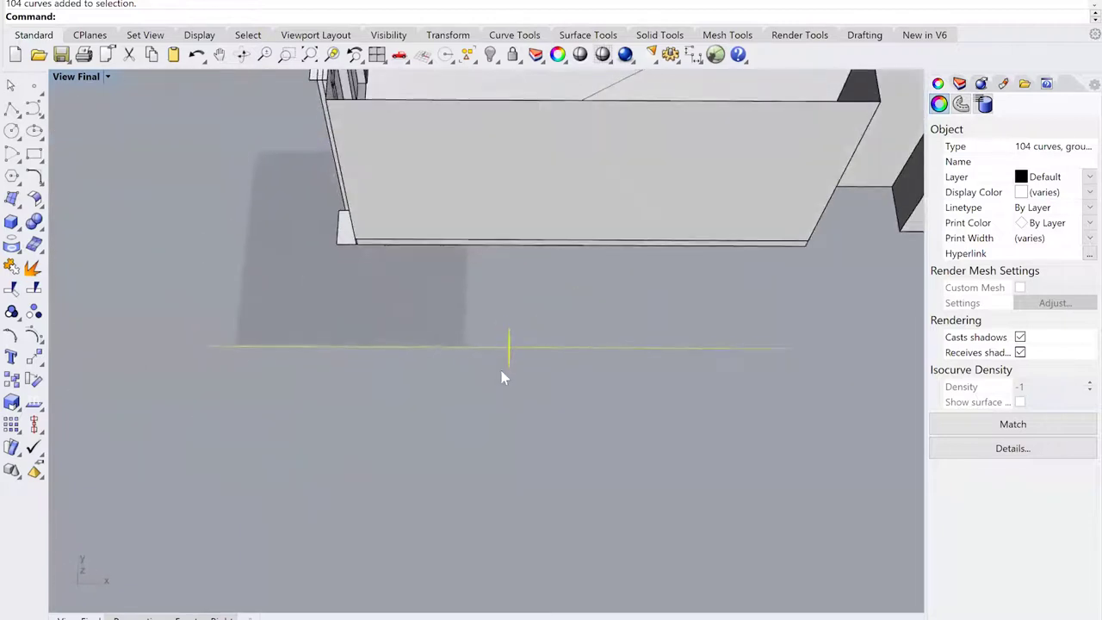
{"action": "left_click", "coordinate": [370, 444]}
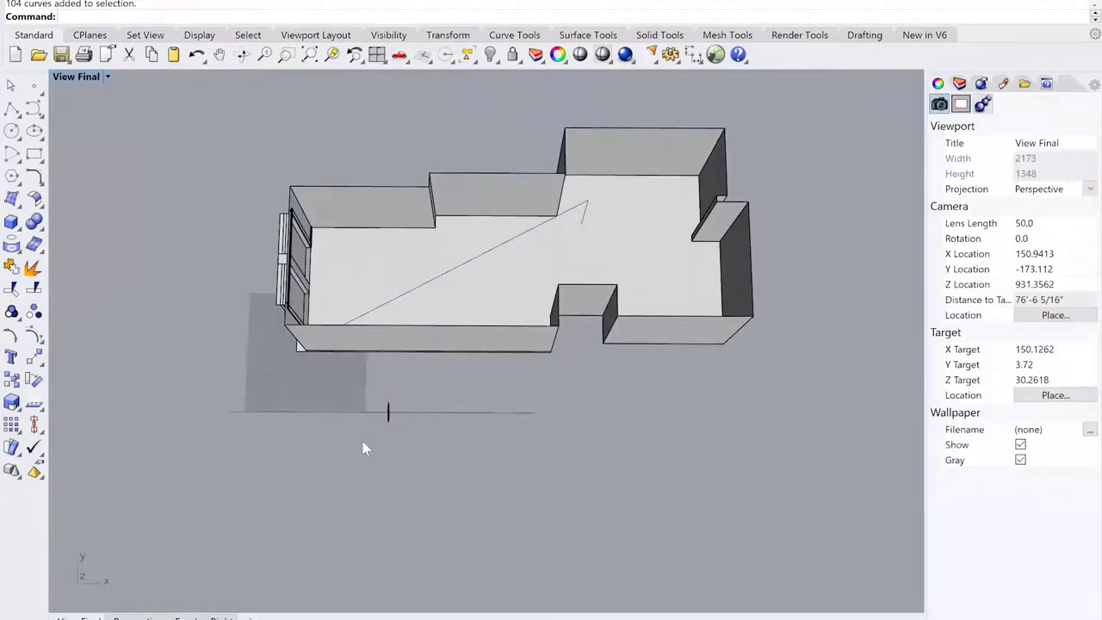
{"action": "right_click_drag", "start_coordinate": [307, 433], "coordinate": [416, 412], "text": "shift"}
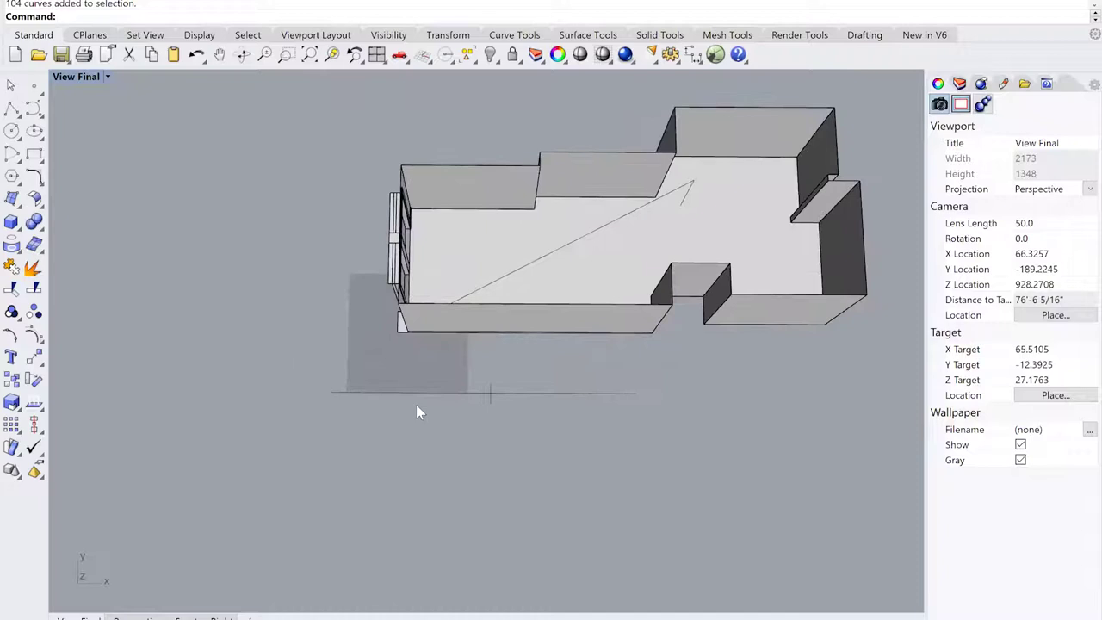
{"action": "scroll", "coordinate": [379, 414], "scroll_direction": "up", "scroll_amount": 2}
{"action": "scroll", "coordinate": [349, 408], "scroll_direction": "up", "scroll_amount": 2}
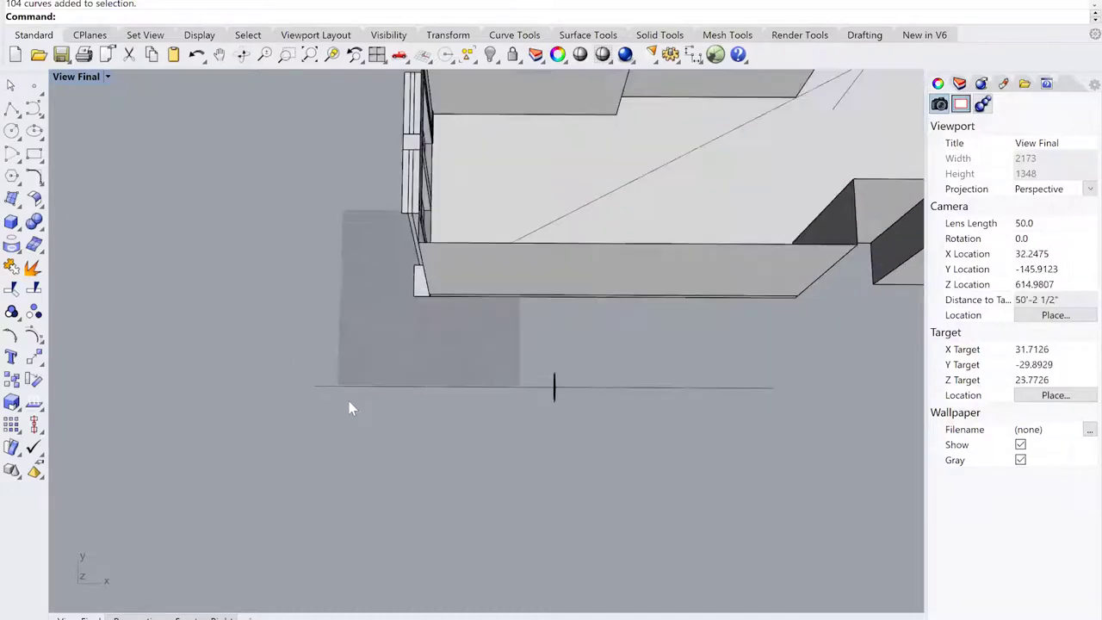
{"action": "right_click_drag", "start_coordinate": [373, 389], "coordinate": [315, 362]}
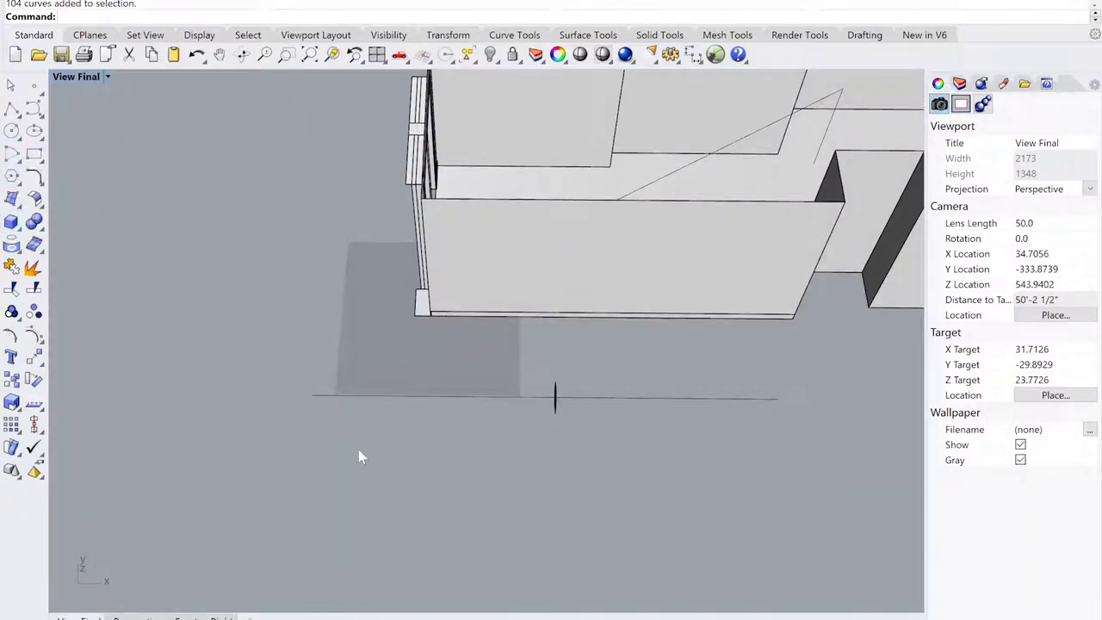
{"action": "right_click_drag", "start_coordinate": [438, 422], "coordinate": [675, 416], "text": "shift"}
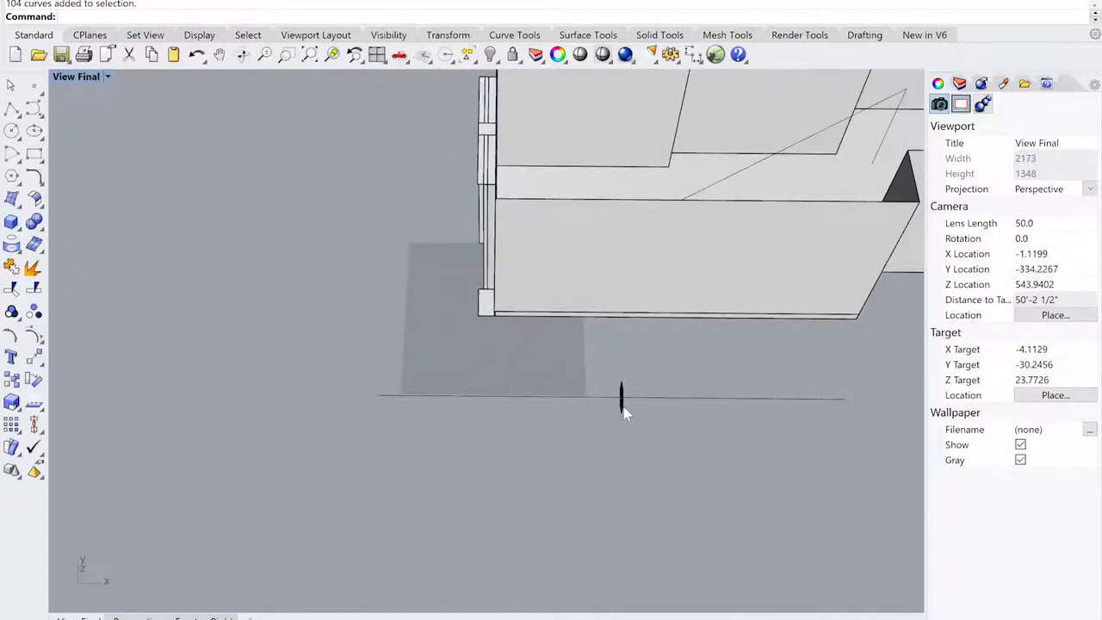
{"action": "scroll", "coordinate": [549, 423], "scroll_direction": "down", "scroll_amount": 5}
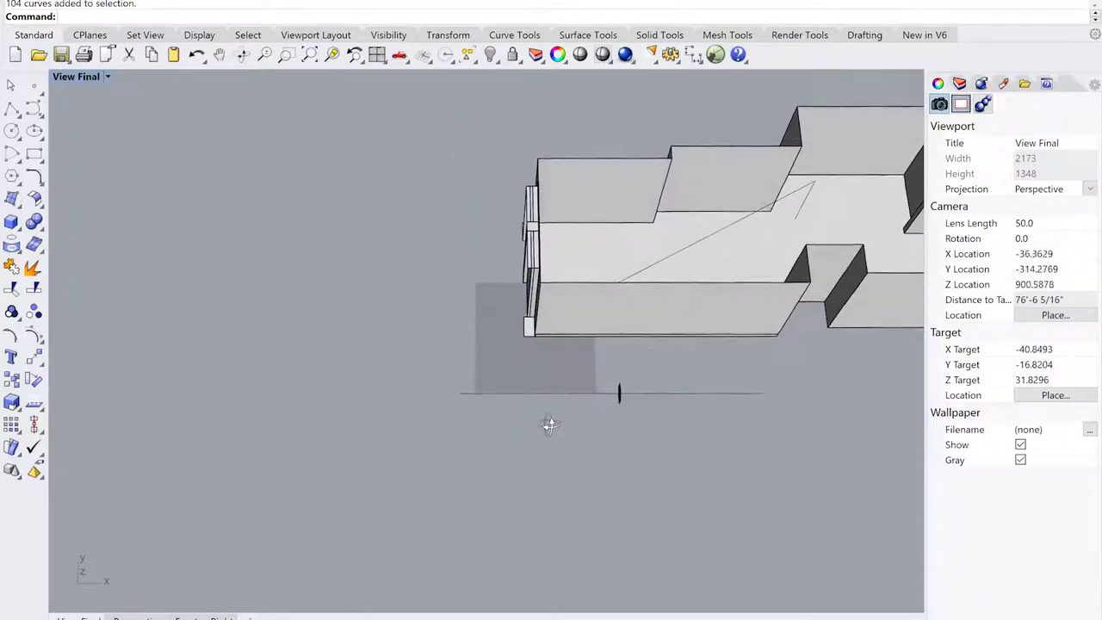
{"action": "scroll", "coordinate": [550, 424], "scroll_direction": "up", "scroll_amount": 2}
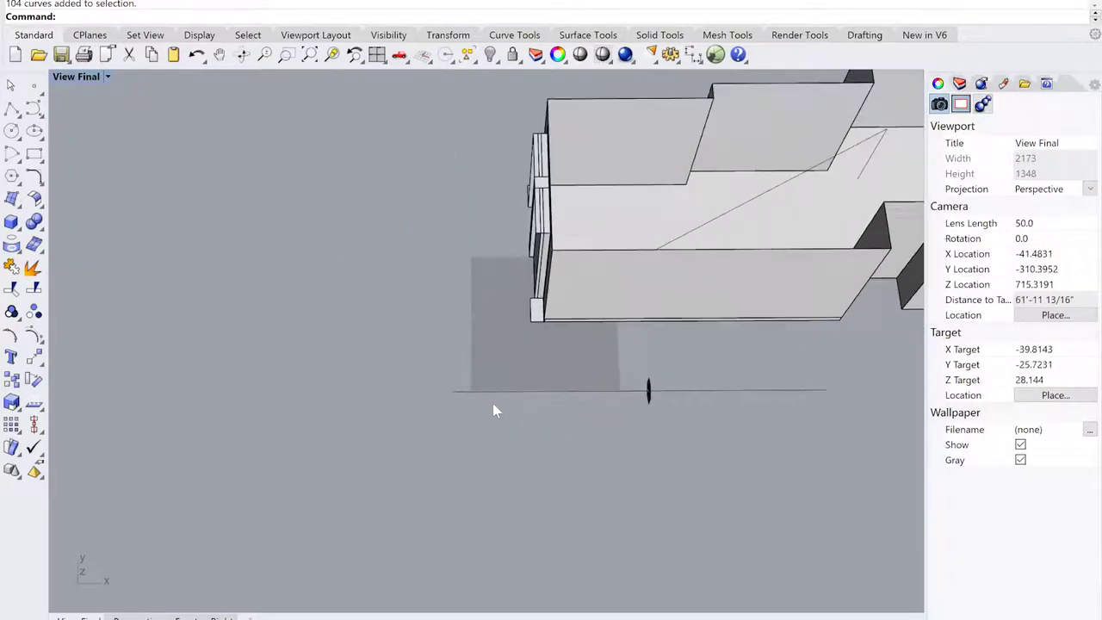
{"action": "left_click", "coordinate": [10, 132]}
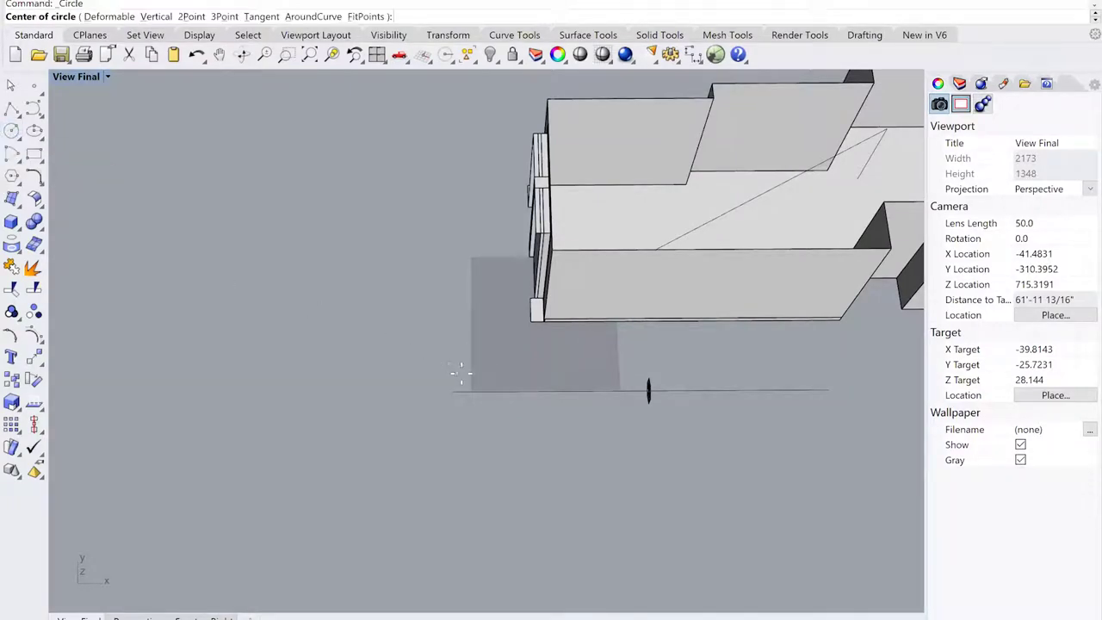
{"action": "scroll", "coordinate": [460, 373], "scroll_direction": "up", "scroll_amount": 4}
{"action": "scroll", "coordinate": [724, 386], "scroll_direction": "down", "scroll_amount": 4}
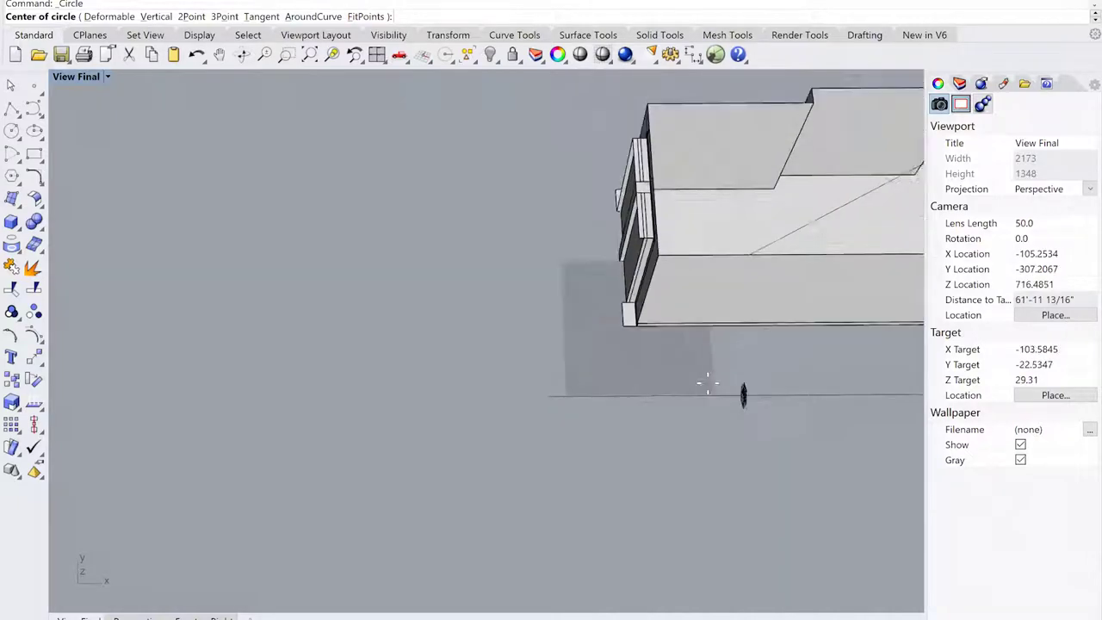
{"action": "scroll", "coordinate": [708, 383], "scroll_direction": "down", "scroll_amount": 4}
{"action": "right_click_drag", "start_coordinate": [915, 393], "coordinate": [817, 394], "text": "shift"}
{"action": "scroll", "coordinate": [627, 392], "scroll_direction": "up", "scroll_amount": 6}
{"action": "key", "text": "Escape"}
Draw a circle with a 1' radius centred on the guide line's end nearest the room's door-side corner
{"action": "right_click_drag", "start_coordinate": [474, 420], "coordinate": [567, 296]}
{"action": "scroll", "coordinate": [567, 296], "scroll_direction": "up", "scroll_amount": 8}
{"action": "scroll", "coordinate": [517, 366], "scroll_direction": "down", "scroll_amount": 6}
{"action": "right_click_drag", "start_coordinate": [478, 466], "coordinate": [505, 387]}
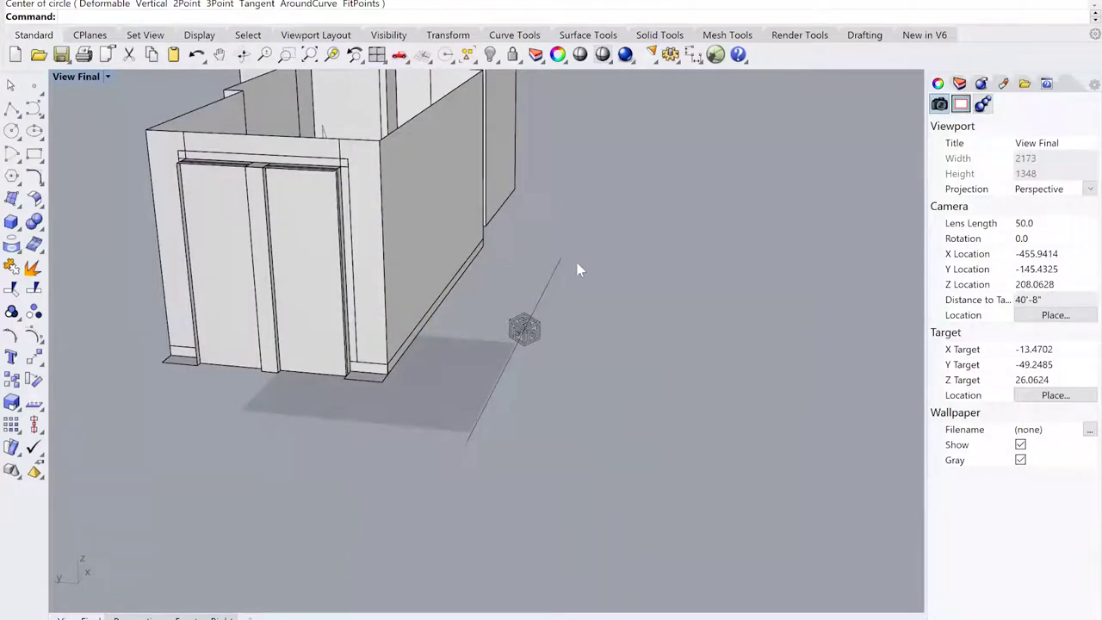
{"action": "right_click_drag", "start_coordinate": [529, 401], "coordinate": [460, 426]}
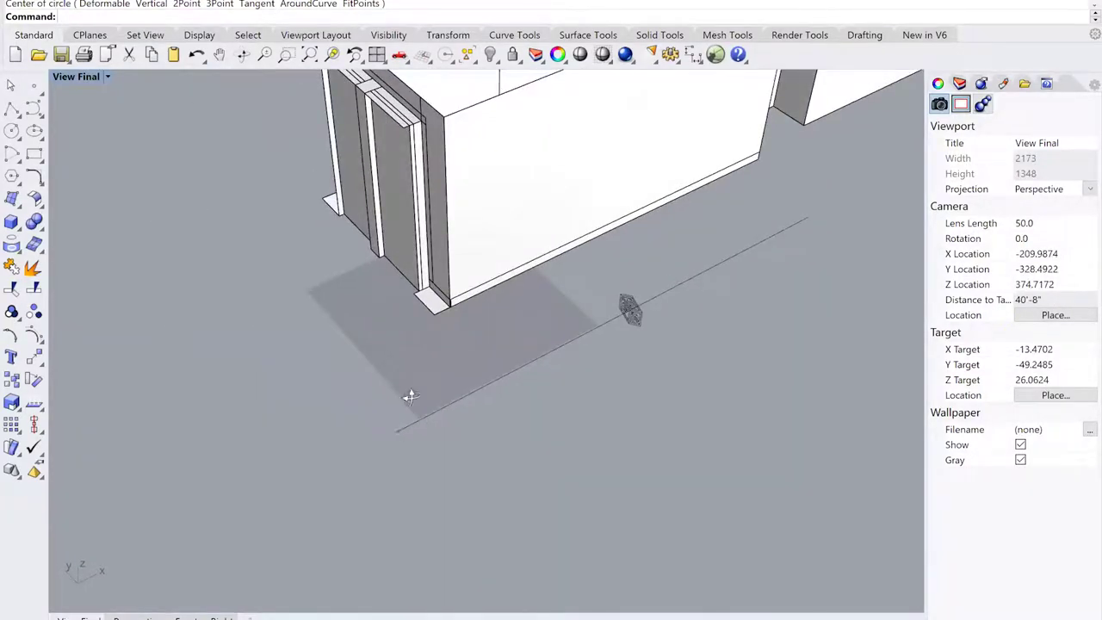
{"action": "right_click_drag", "start_coordinate": [410, 396], "coordinate": [91, 213]}
{"action": "left_click", "coordinate": [11, 130]}
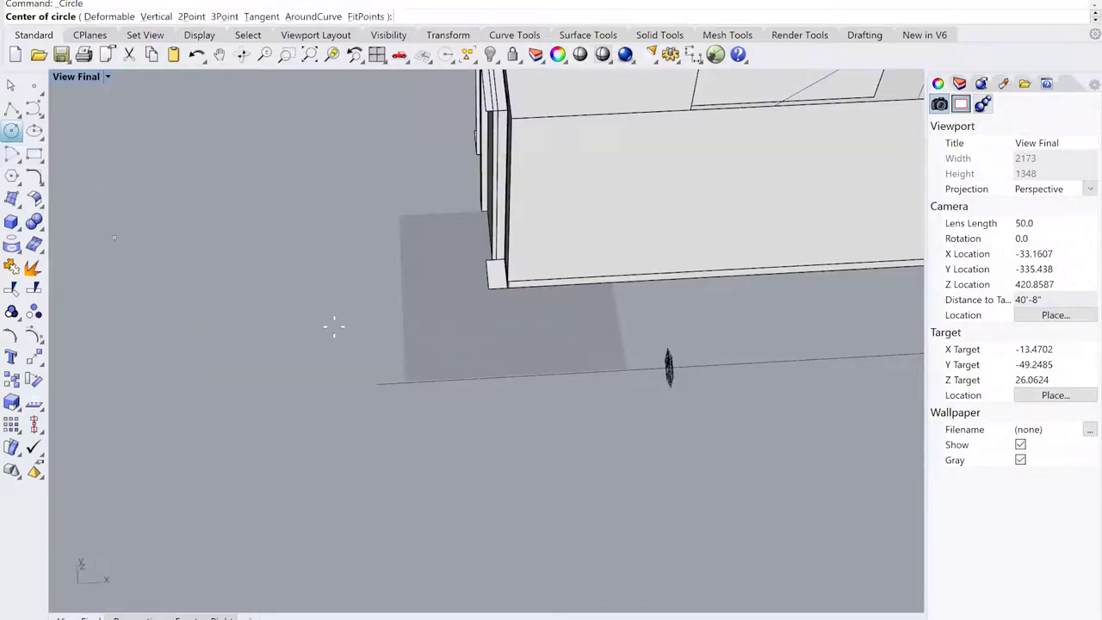
{"action": "left_click", "coordinate": [377, 384]}
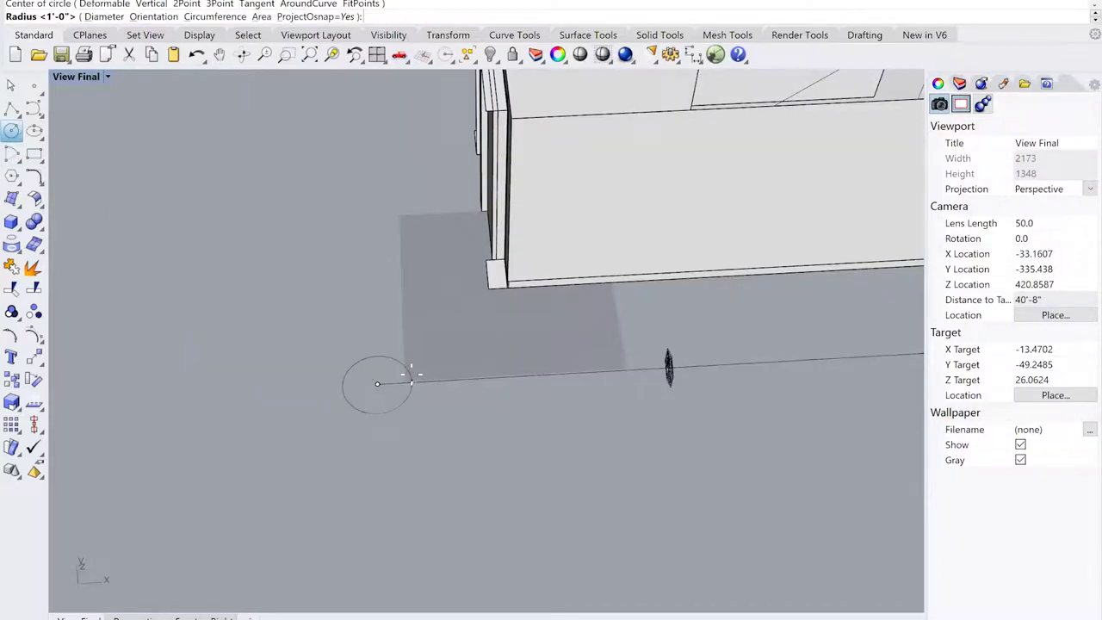
{"action": "type", "text": "1'"}
{"action": "key", "text": "Return"}
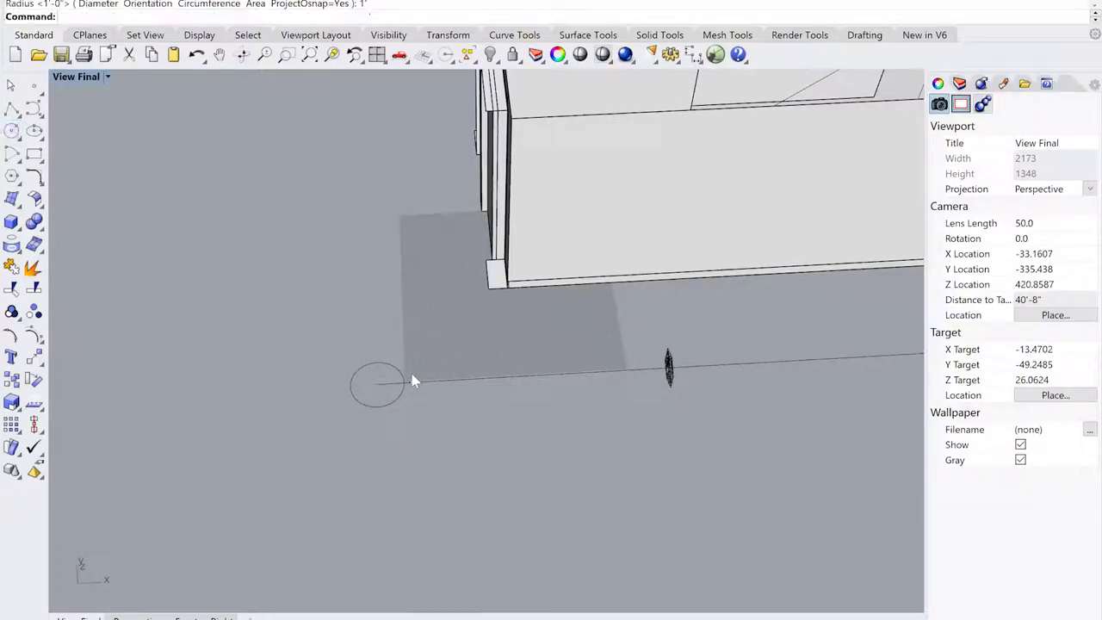
Copy the new circle in place with the Copy command's InPlace option
{"action": "left_click", "coordinate": [403, 387]}
{"action": "type", "text": "Copy"}
{"action": "key", "text": "Return"}
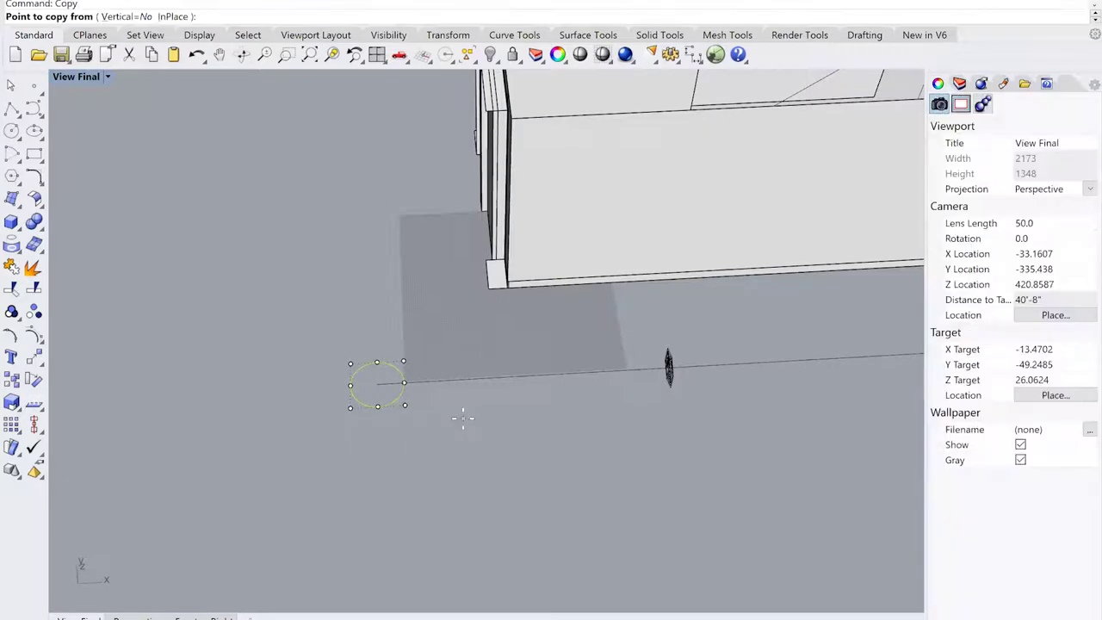
{"action": "left_click", "coordinate": [175, 16]}
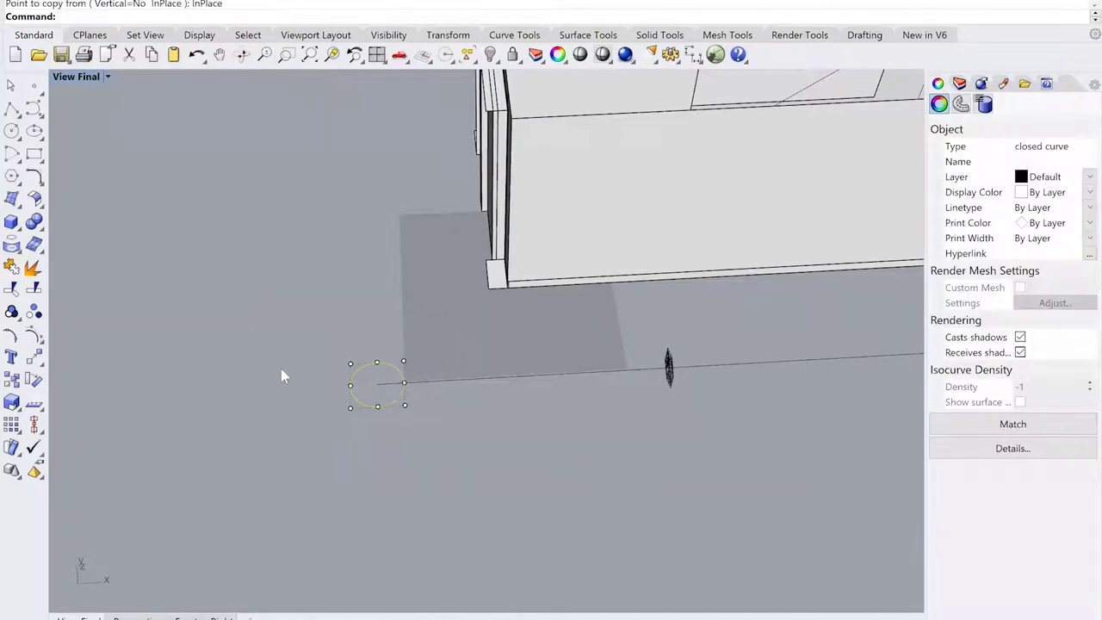
Rotate one circle in 3D about a ground-plane axis through its centre, perpendicular to the guide line, to stand it upright
{"action": "type", "text": "Rotate3D"}
{"action": "key", "text": "Return"}
{"action": "scroll", "coordinate": [371, 381], "scroll_direction": "up", "scroll_amount": 4}
{"action": "left_click", "coordinate": [384, 388]}
{"action": "right_click_drag", "start_coordinate": [403, 450], "coordinate": [454, 485]}
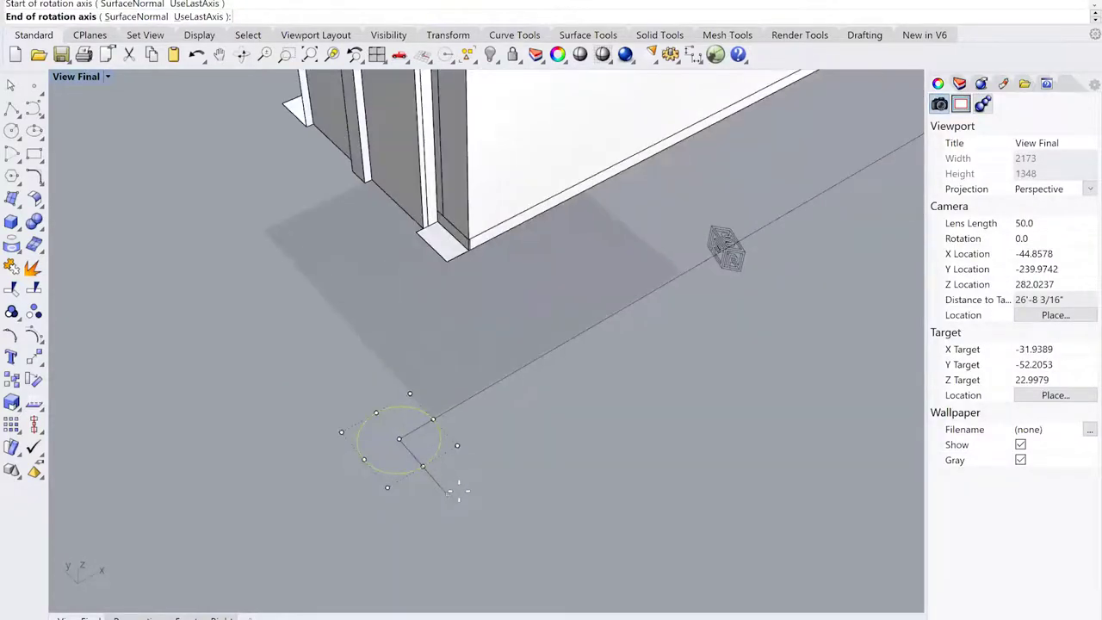
{"action": "left_click", "coordinate": [449, 496]}
{"action": "left_click", "coordinate": [446, 394]}
{"action": "left_click", "coordinate": [376, 324]}
{"action": "right_click_drag", "start_coordinate": [310, 407], "coordinate": [423, 398]}
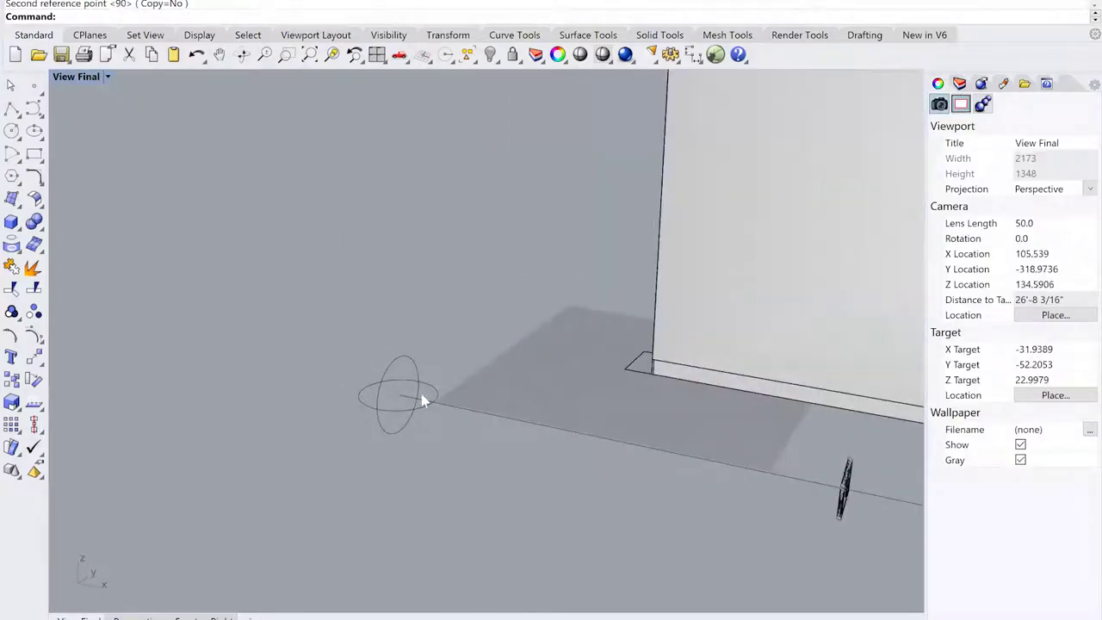
{"action": "right_click_drag", "start_coordinate": [342, 402], "coordinate": [317, 497]}
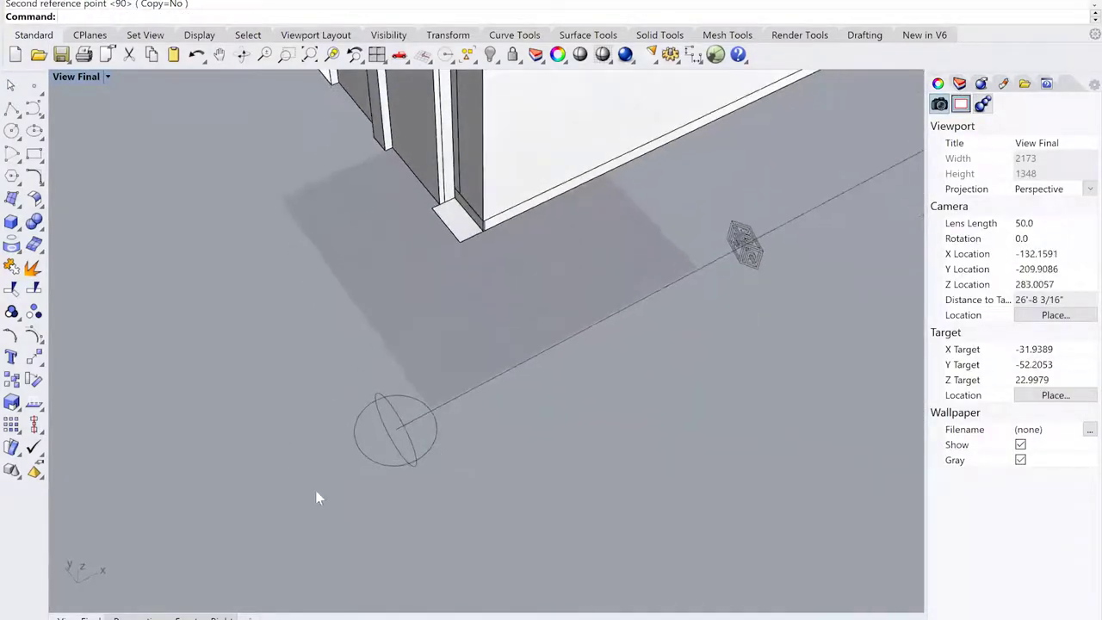
Copy the remaining horizontal circle in place with the Copy command's InPlace option
{"action": "right_click_drag", "start_coordinate": [401, 418], "coordinate": [379, 394]}
{"action": "scroll", "coordinate": [379, 394], "scroll_direction": "up", "scroll_amount": 4}
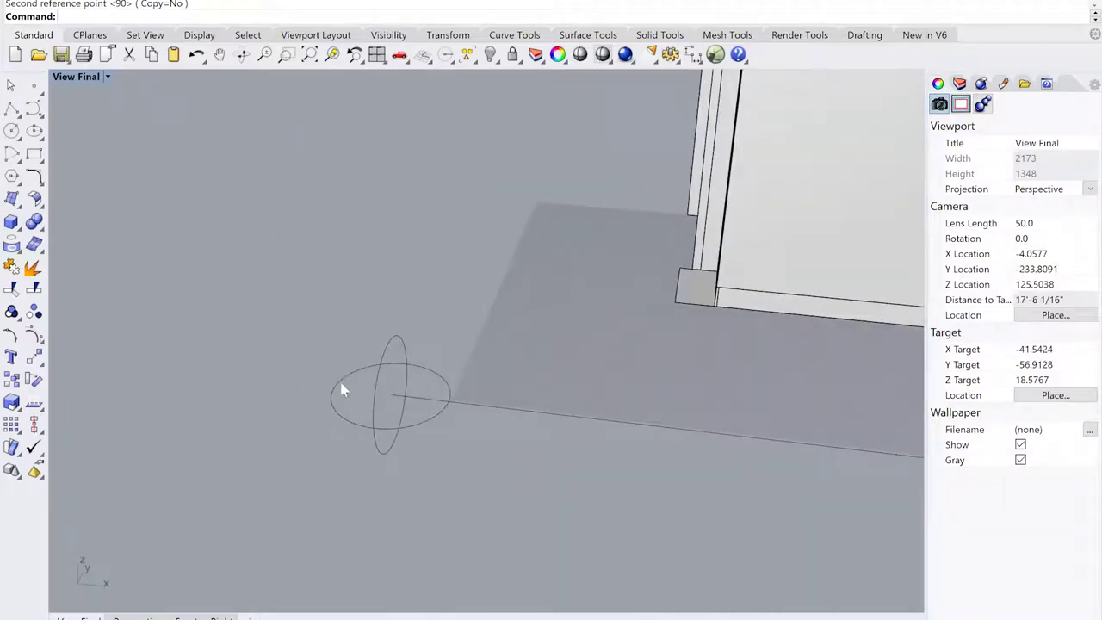
{"action": "right_click_drag", "start_coordinate": [440, 440], "coordinate": [415, 433]}
{"action": "scroll", "coordinate": [402, 442], "scroll_direction": "up", "scroll_amount": 2}
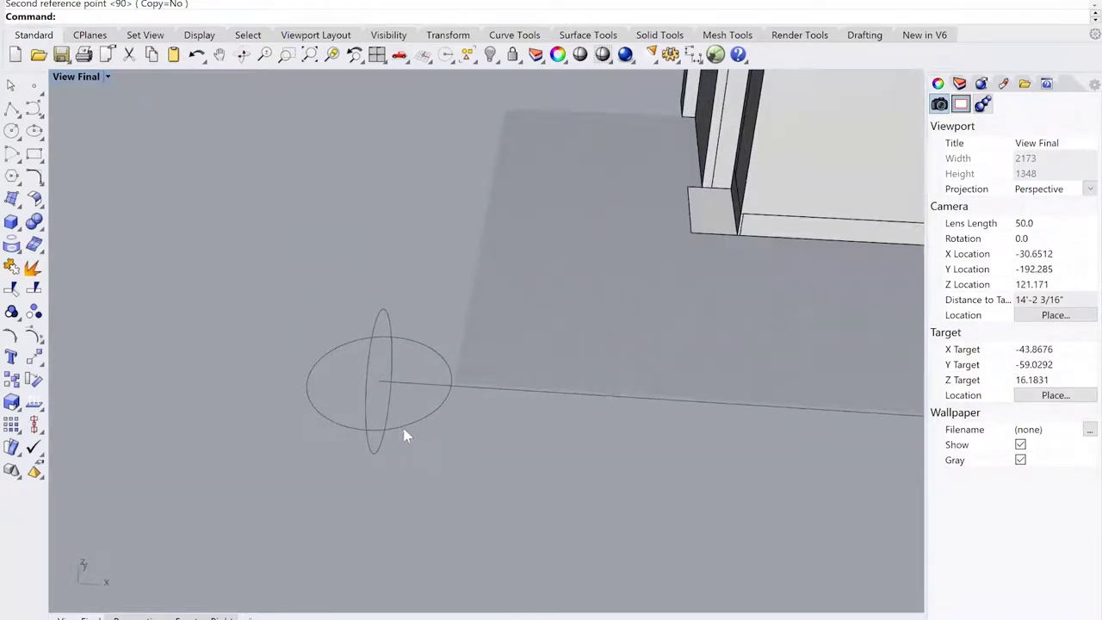
{"action": "left_click", "coordinate": [406, 434]}
{"action": "type", "text": "Copy"}
{"action": "key", "text": "Return"}
Rotate the selected horizontal circle in 3D about the guide line's axis through its centre to stand it upright, perpendicular to the other two circles
{"action": "type", "text": "Rotate3D"}
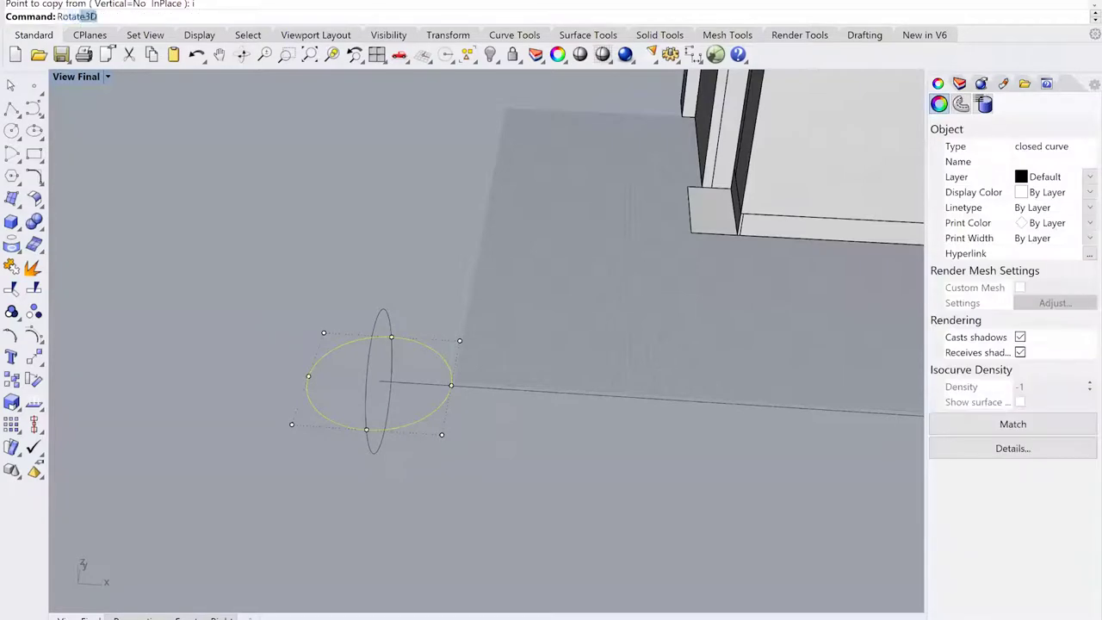
{"action": "key", "text": "Return"}
{"action": "left_click", "coordinate": [380, 380]}
{"action": "left_click", "coordinate": [213, 377]}
{"action": "right_click_drag", "start_coordinate": [212, 376], "coordinate": [394, 399]}
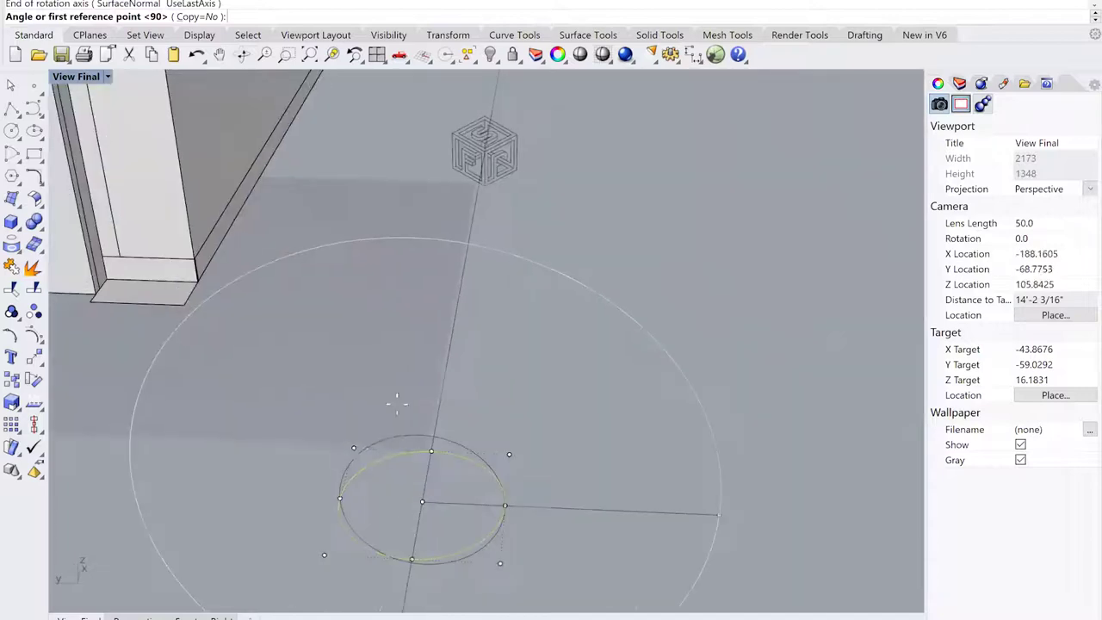
{"action": "left_click", "coordinate": [385, 356]}
{"action": "left_click", "coordinate": [402, 356]}
{"action": "left_click", "coordinate": [398, 373]}
Group the three crossed circles at the guide line's end
{"action": "scroll", "coordinate": [399, 373], "scroll_direction": "down", "scroll_amount": 2}
{"action": "right_click_drag", "start_coordinate": [450, 307], "coordinate": [535, 409], "text": "shift"}
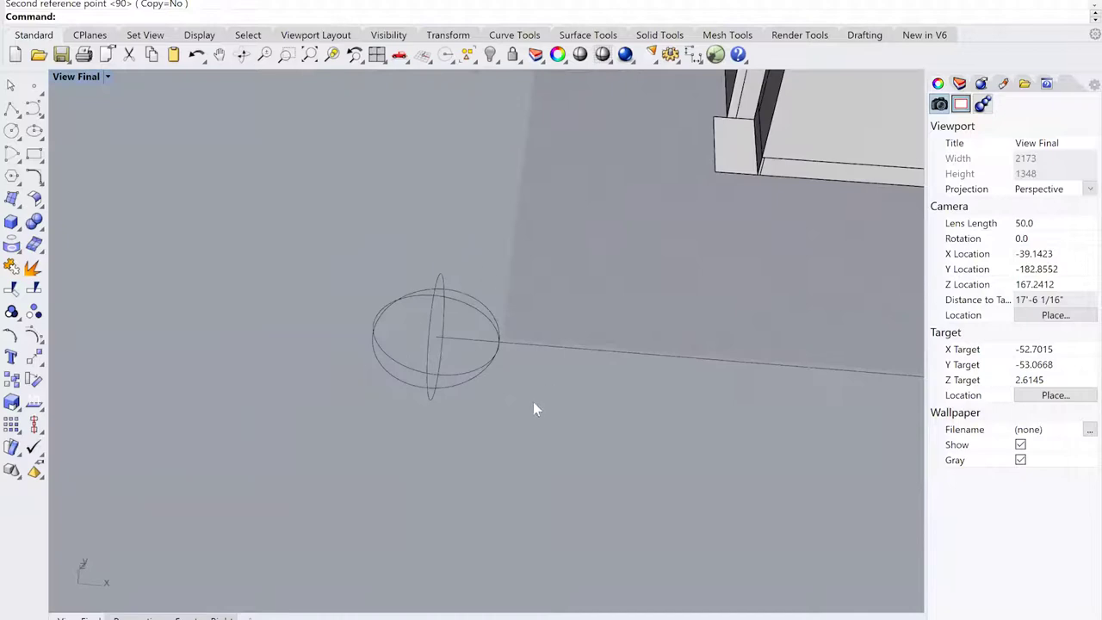
{"action": "left_click_drag", "start_coordinate": [332, 234], "coordinate": [552, 442]}
{"action": "type", "text": "Goup"}
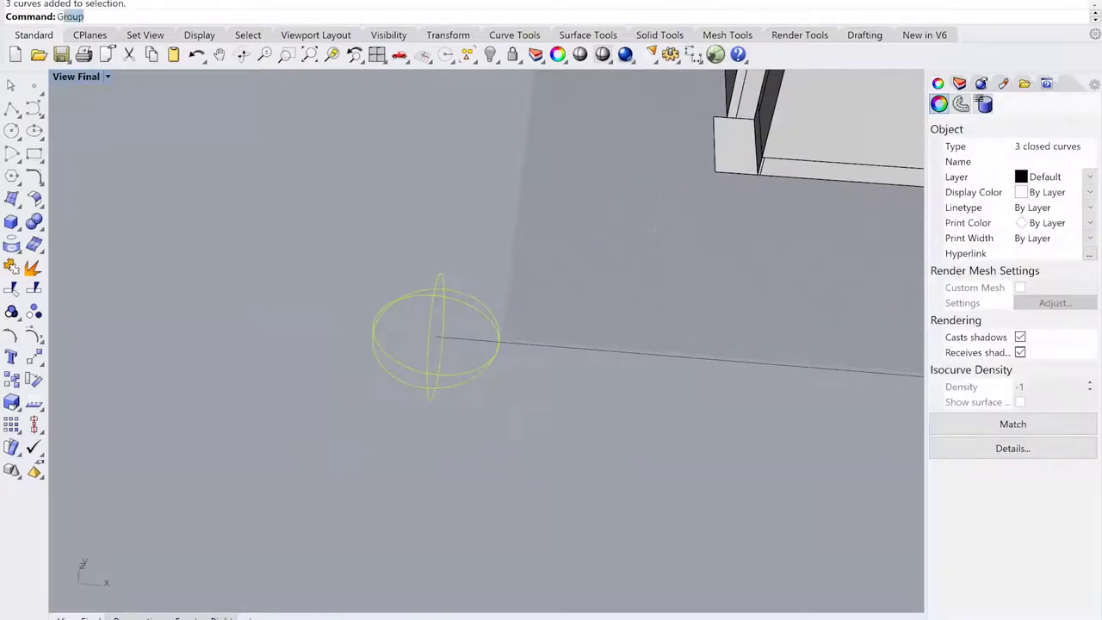
{"action": "key", "text": "BackSpace"}
{"action": "key", "text": "BackSpace"}
{"action": "key", "text": "BackSpace"}
{"action": "type", "text": "roup"}
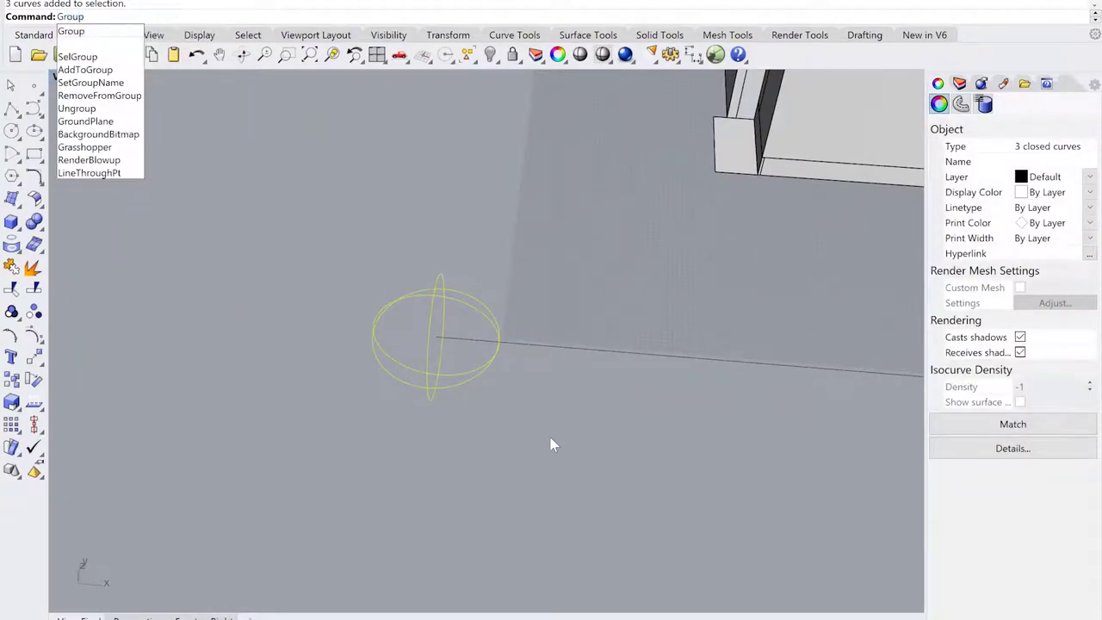
{"action": "key", "text": "Return"}
Group the crossed circles together with the cube logo and its guide line
{"action": "left_click", "coordinate": [526, 348]}
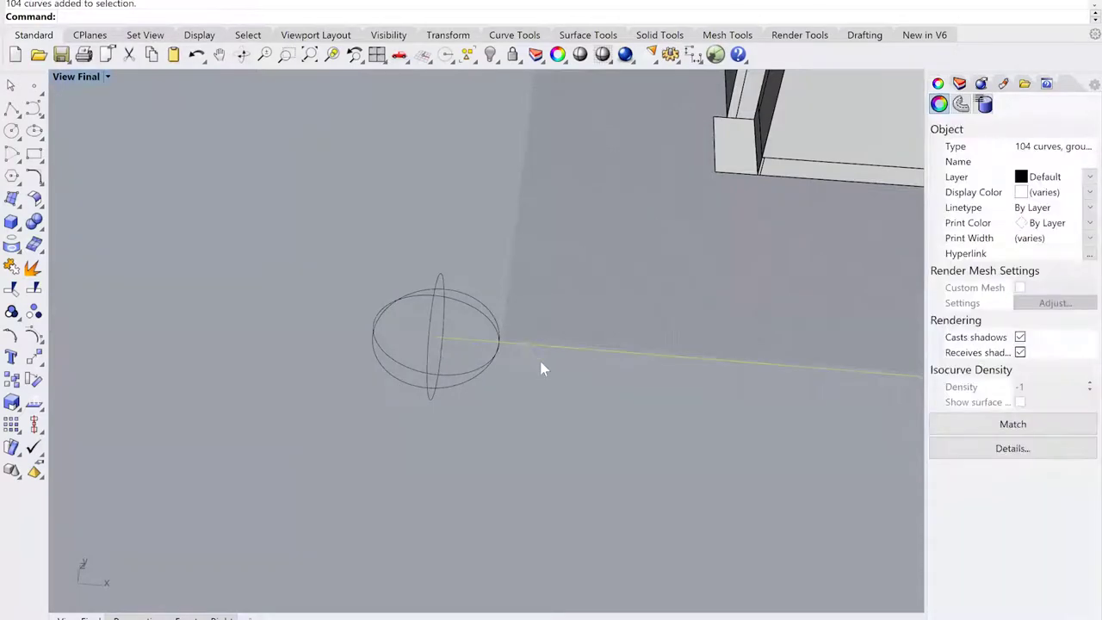
{"action": "scroll", "coordinate": [542, 362], "scroll_direction": "down", "scroll_amount": 5}
{"action": "right_click_drag", "start_coordinate": [628, 375], "coordinate": [492, 380], "text": "shift"}
{"action": "scroll", "coordinate": [492, 380], "scroll_direction": "down", "scroll_amount": 4}
{"action": "right_click_drag", "start_coordinate": [403, 390], "coordinate": [644, 287]}
{"action": "right_click_drag", "start_coordinate": [482, 414], "coordinate": [354, 323]}
{"action": "right_click_drag", "start_coordinate": [406, 395], "coordinate": [326, 459]}
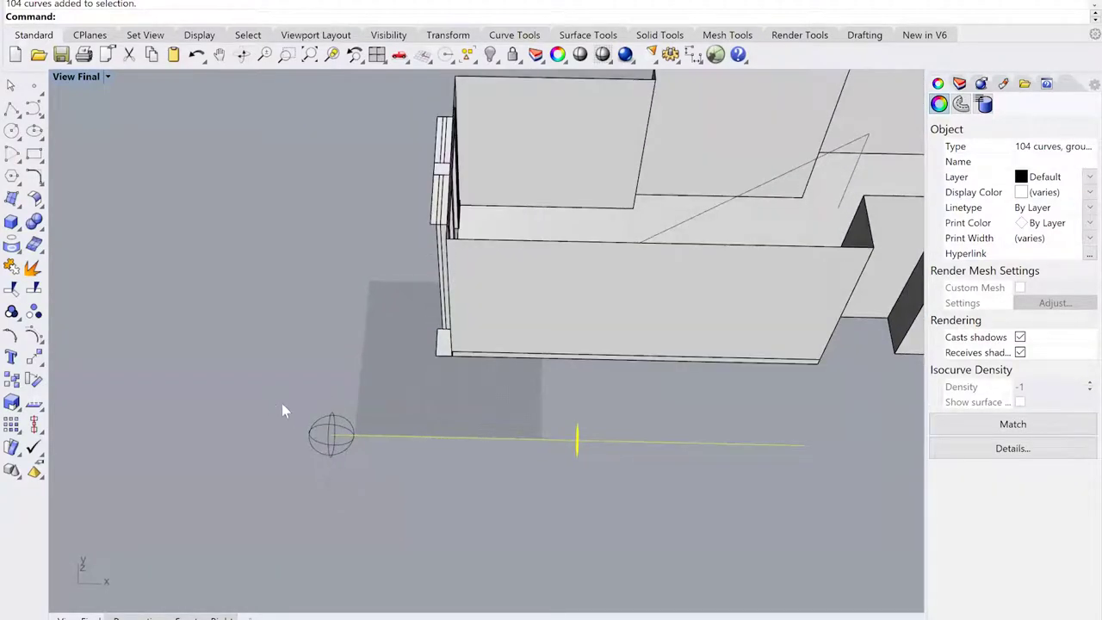
{"action": "left_click_drag", "start_coordinate": [283, 406], "coordinate": [396, 496]}
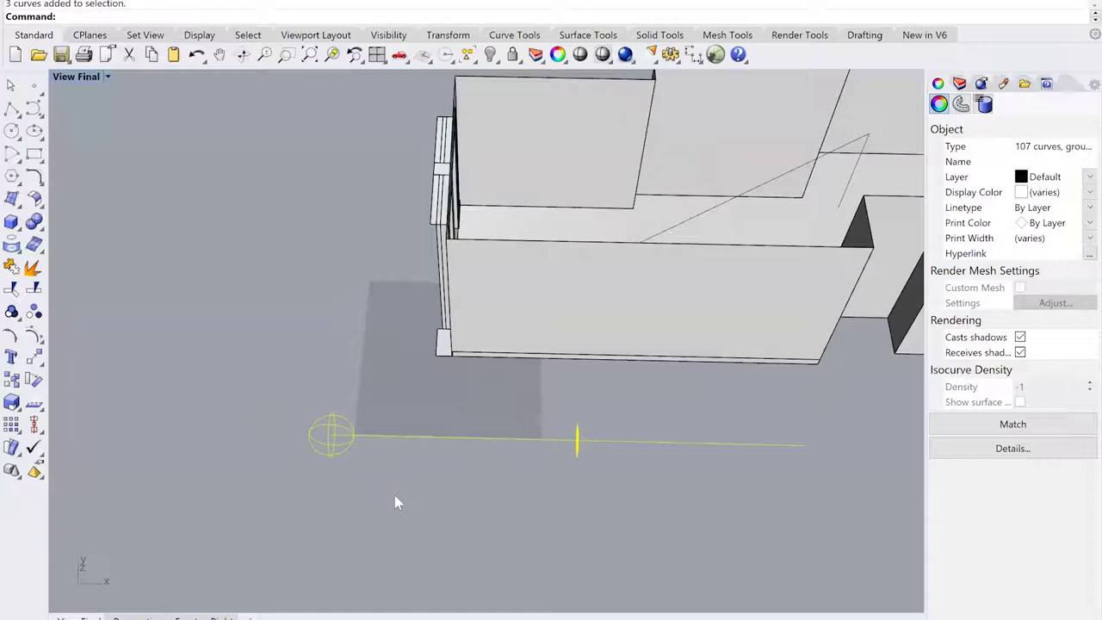
{"action": "type", "text": "p"}
{"action": "key", "text": "Return"}
Move the combined group from the circles' centre to the upper end of the diagonal line inside the room
{"action": "scroll", "coordinate": [429, 487], "scroll_direction": "down", "scroll_amount": 3}
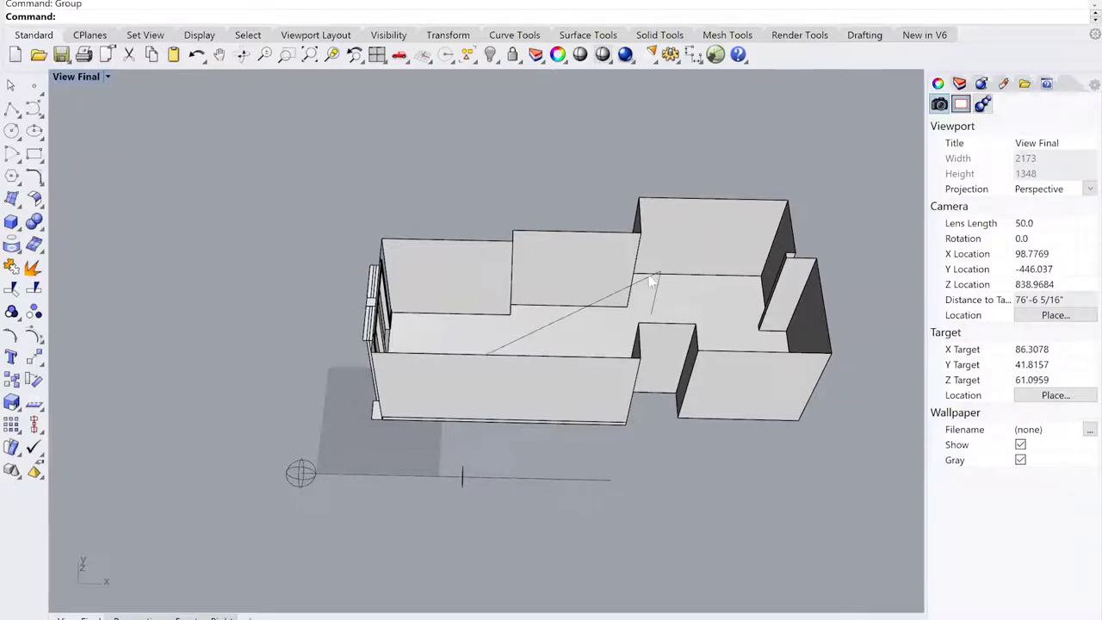
{"action": "right_click_drag", "start_coordinate": [685, 255], "coordinate": [298, 490]}
{"action": "left_click", "coordinate": [330, 417]}
{"action": "type", "text": "m"}
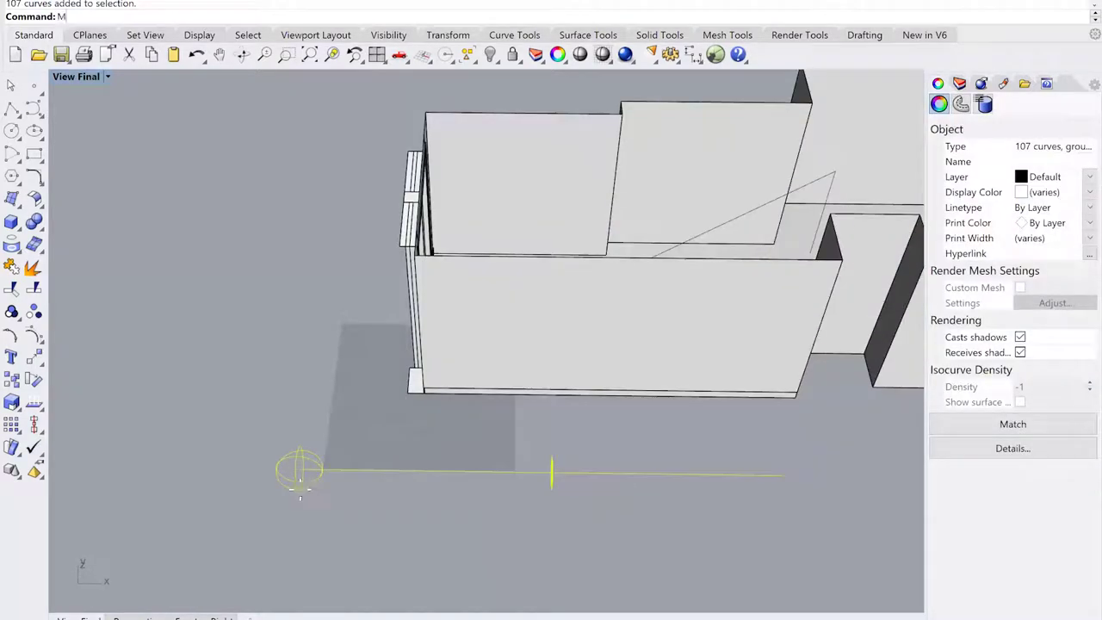
{"action": "key", "text": "Return"}
{"action": "scroll", "coordinate": [295, 479], "scroll_direction": "up", "scroll_amount": 4}
{"action": "left_click", "coordinate": [278, 457]}
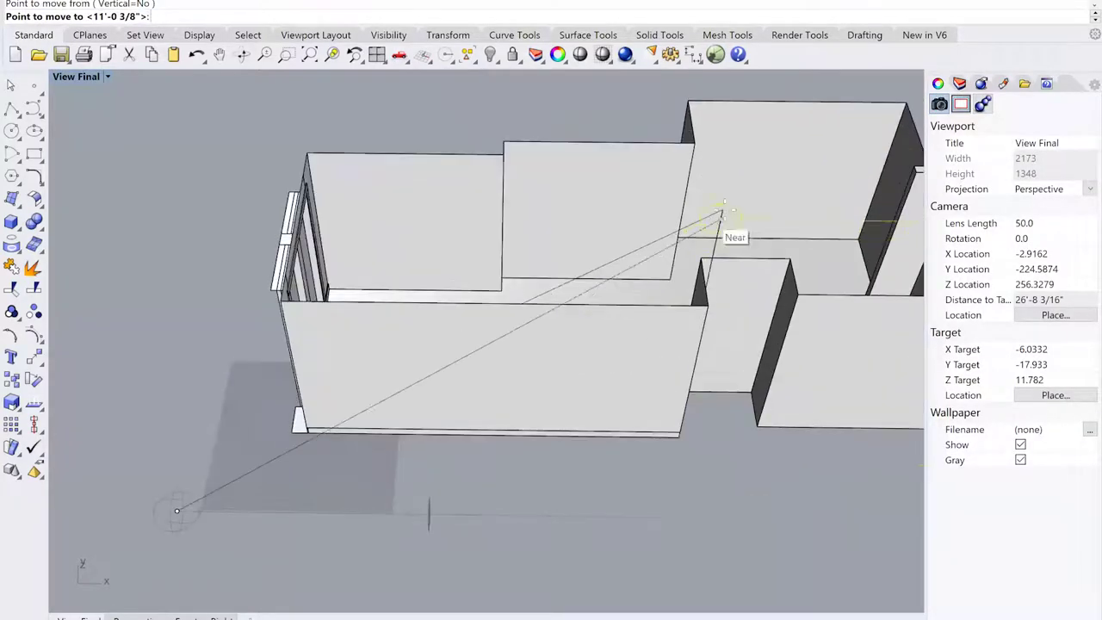
{"action": "left_click", "coordinate": [726, 211]}
Rotate the group in plan about the circles' centre, swinging its guide line from its far end towards the room's diagonal line
{"action": "right_click_drag", "start_coordinate": [615, 257], "coordinate": [376, 305], "text": "shift"}
{"action": "scroll", "coordinate": [468, 250], "scroll_direction": "up", "scroll_amount": 7}
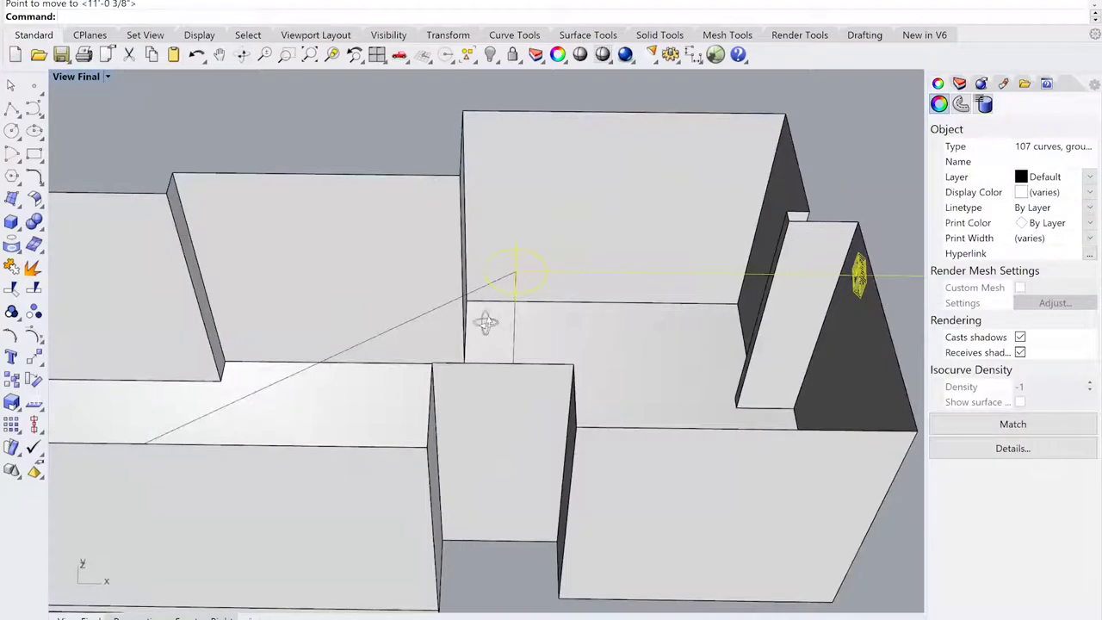
{"action": "right_click_drag", "start_coordinate": [485, 322], "coordinate": [491, 285]}
{"action": "scroll", "coordinate": [491, 285], "scroll_direction": "down", "scroll_amount": 6}
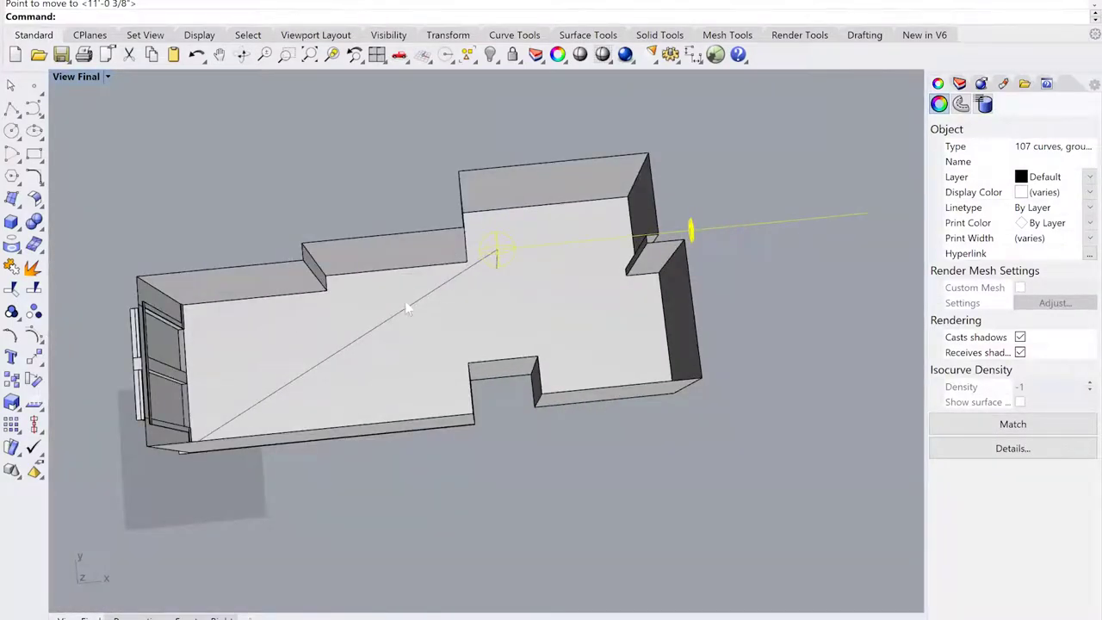
{"action": "scroll", "coordinate": [524, 274], "scroll_direction": "up", "scroll_amount": 3}
{"action": "type", "text": "Rotatee"}
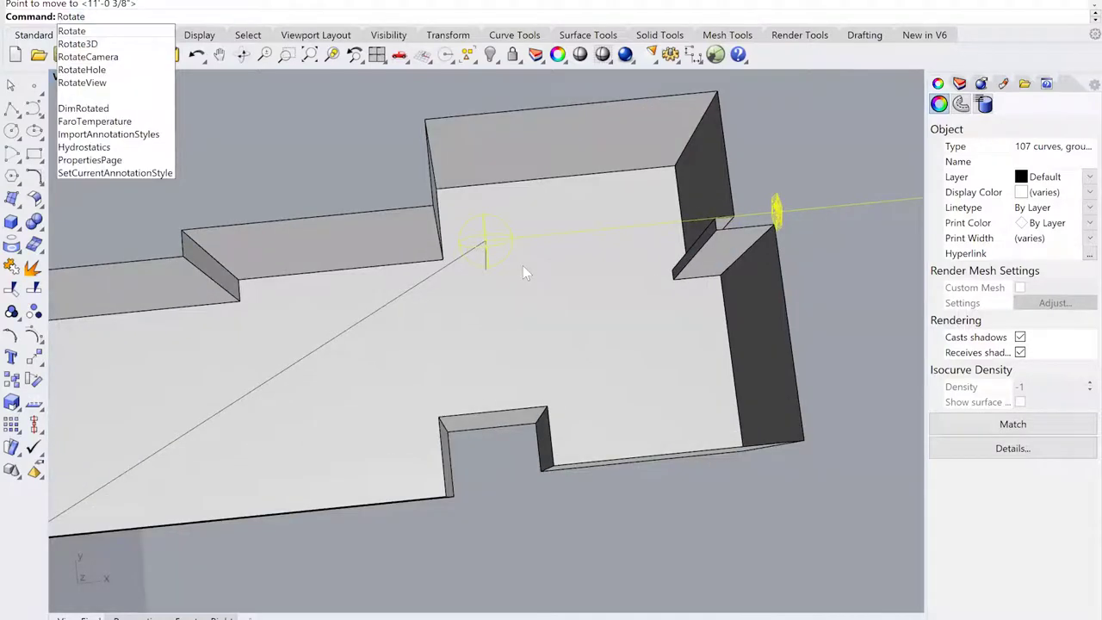
{"action": "key", "text": "Return"}
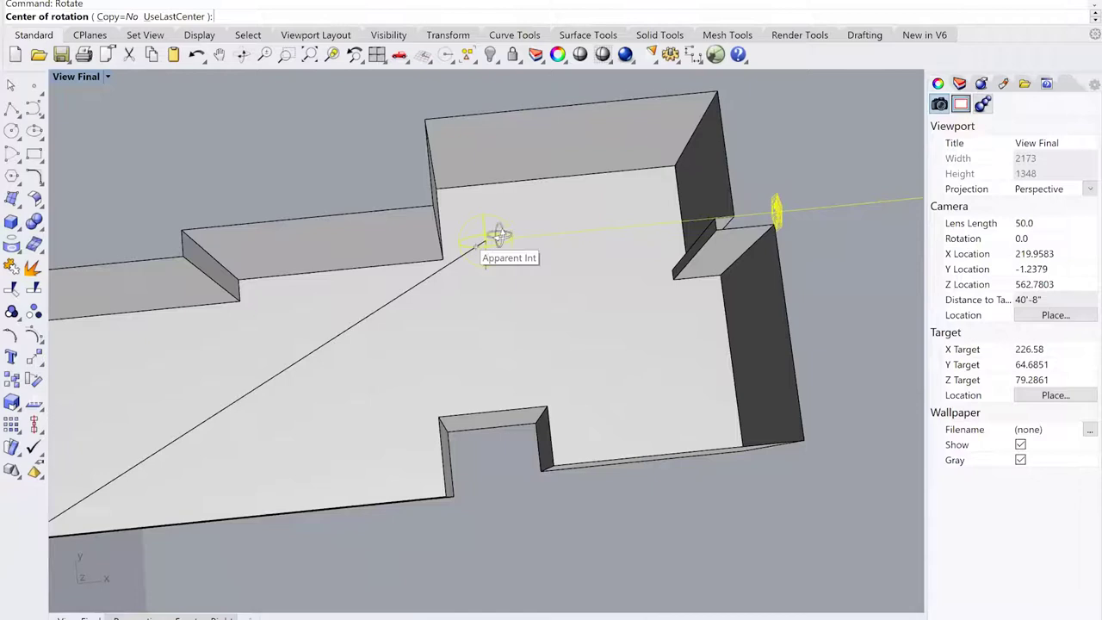
{"action": "scroll", "coordinate": [485, 257], "scroll_direction": "up", "scroll_amount": 3}
{"action": "left_click", "coordinate": [470, 256]}
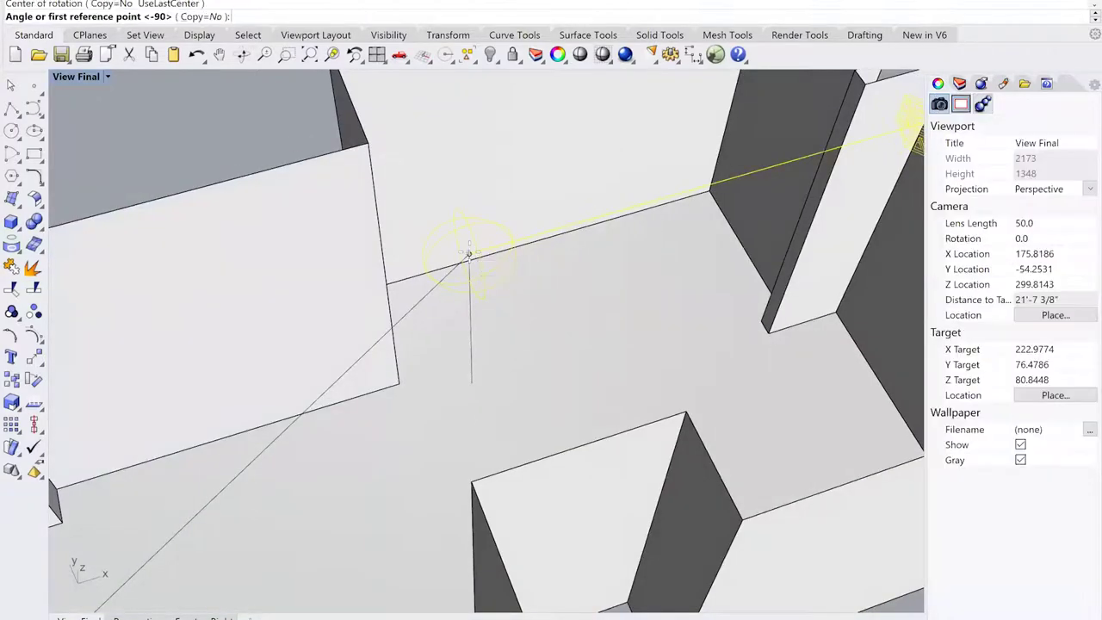
{"action": "scroll", "coordinate": [470, 256], "scroll_direction": "down", "scroll_amount": 4}
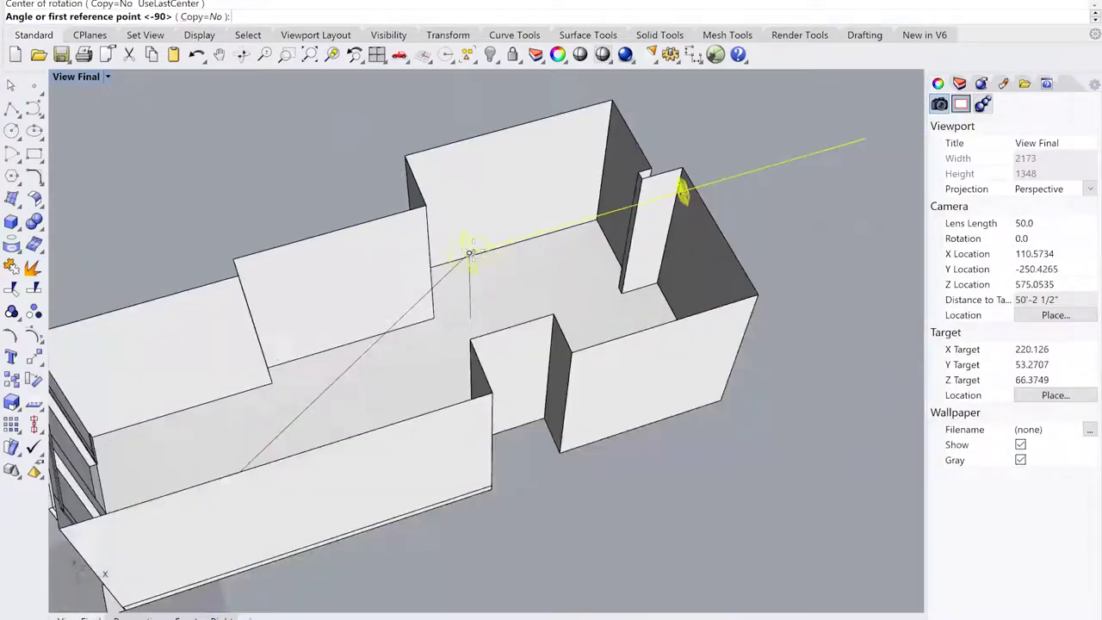
{"action": "left_click", "coordinate": [864, 138]}
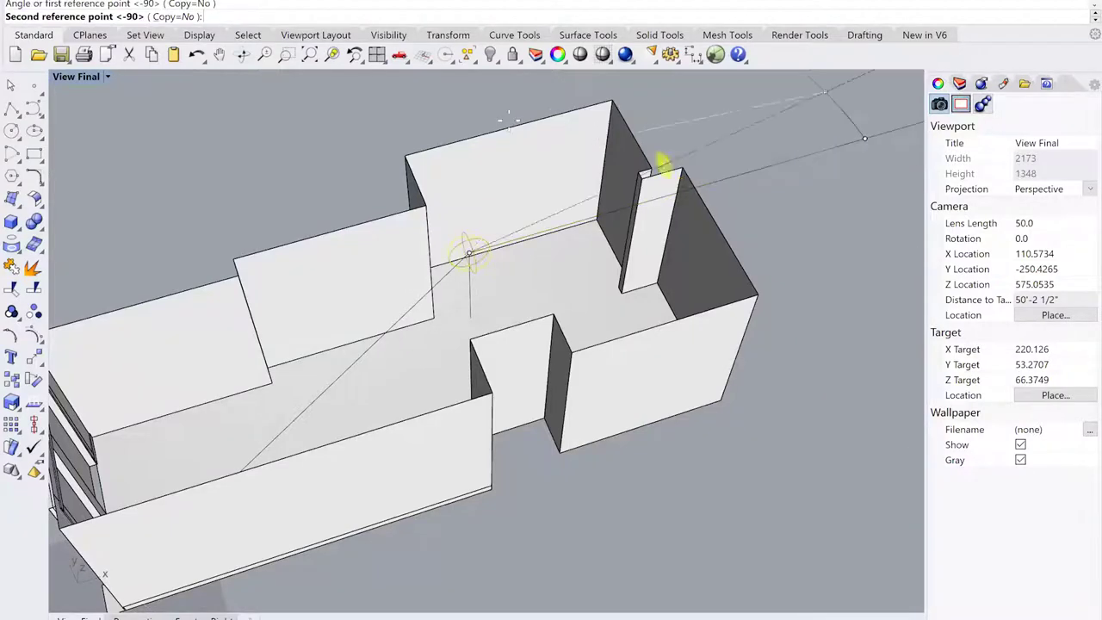
{"action": "scroll", "coordinate": [235, 404], "scroll_direction": "up", "scroll_amount": 6}
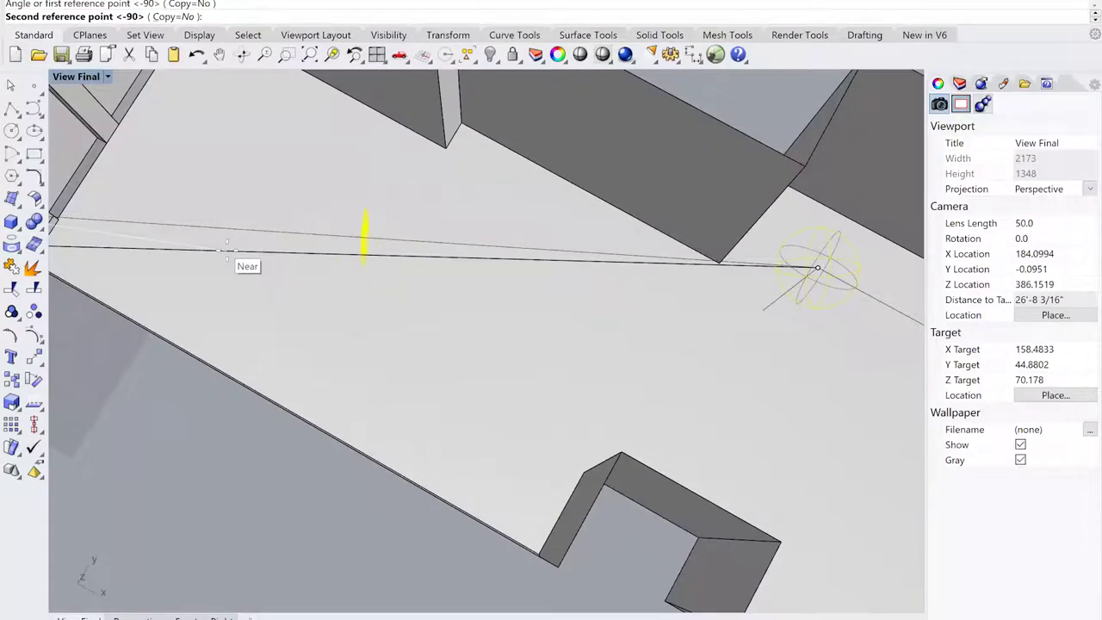
{"action": "left_click", "coordinate": [226, 251]}
{"action": "scroll", "coordinate": [245, 255], "scroll_direction": "down", "scroll_amount": 1}
{"action": "left_click", "coordinate": [246, 255]}
Compare the slope of the group's guide line with the room's diagonal line from several viewpoints
{"action": "scroll", "coordinate": [249, 255], "scroll_direction": "down", "scroll_amount": 3}
{"action": "right_click_drag", "start_coordinate": [250, 254], "coordinate": [475, 255]}
{"action": "scroll", "coordinate": [475, 255], "scroll_direction": "up", "scroll_amount": 3}
{"action": "left_click", "coordinate": [203, 284]}
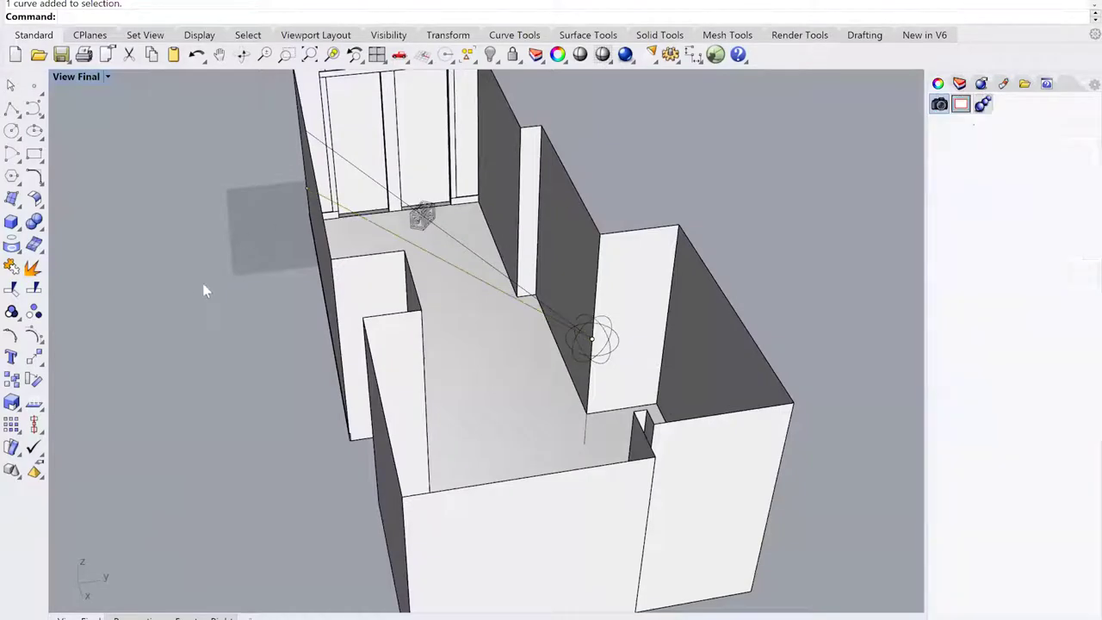
{"action": "scroll", "coordinate": [331, 226], "scroll_direction": "up", "scroll_amount": 4}
{"action": "right_click_drag", "start_coordinate": [579, 305], "coordinate": [422, 293]}
{"action": "scroll", "coordinate": [619, 290], "scroll_direction": "up", "scroll_amount": 6}
{"action": "right_click_drag", "start_coordinate": [689, 331], "coordinate": [638, 331], "text": "shift"}
{"action": "scroll", "coordinate": [603, 302], "scroll_direction": "down", "scroll_amount": 6}
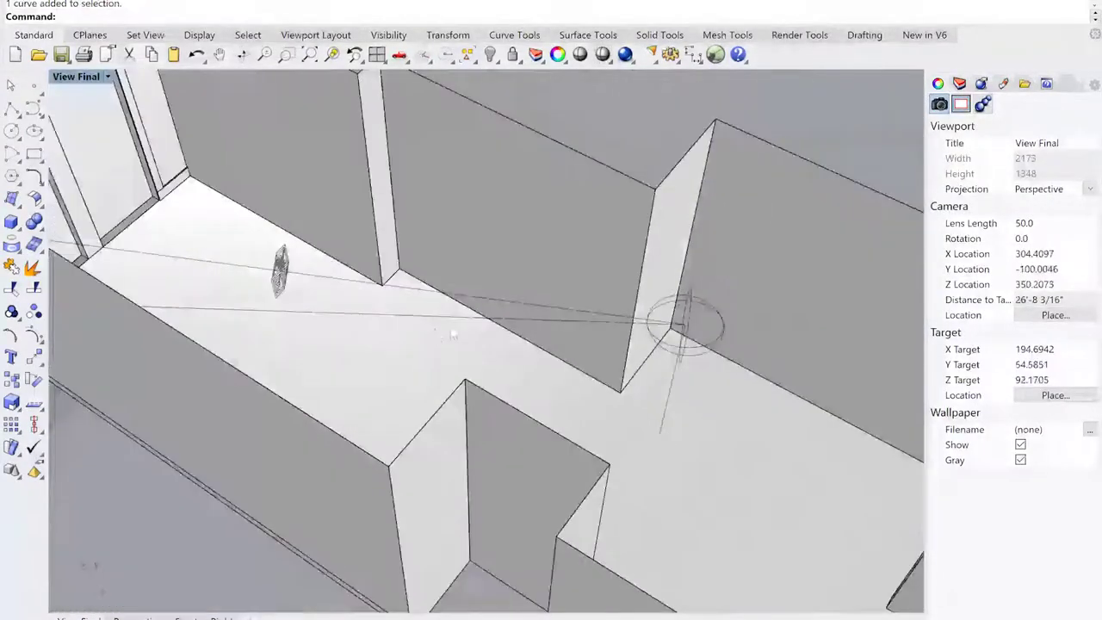
{"action": "right_click_drag", "start_coordinate": [431, 310], "coordinate": [580, 292], "text": "shift"}
{"action": "scroll", "coordinate": [575, 294], "scroll_direction": "down", "scroll_amount": 4}
{"action": "left_click", "coordinate": [577, 301]}
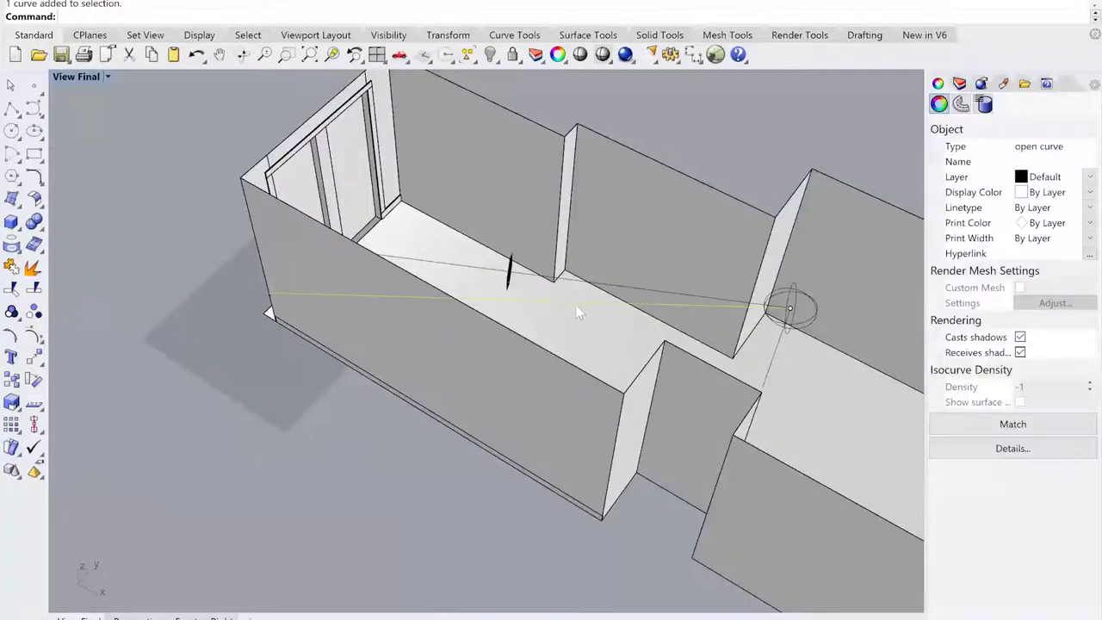
{"action": "right_click_drag", "start_coordinate": [414, 315], "coordinate": [561, 378]}
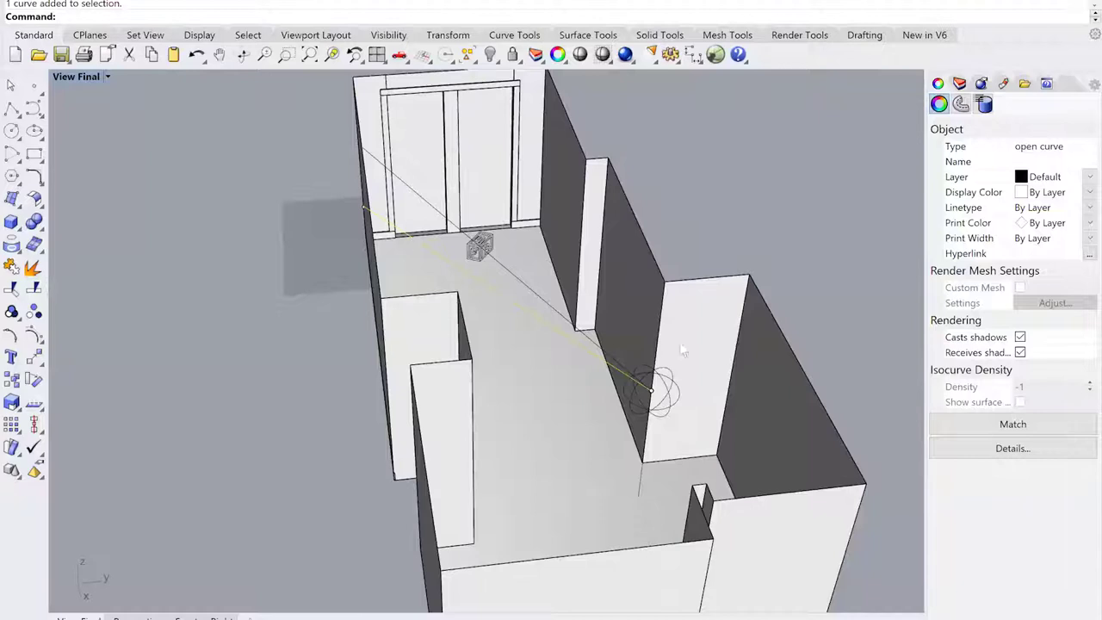
{"action": "scroll", "coordinate": [504, 266], "scroll_direction": "up", "scroll_amount": 2}
{"action": "left_click", "coordinate": [506, 273]}
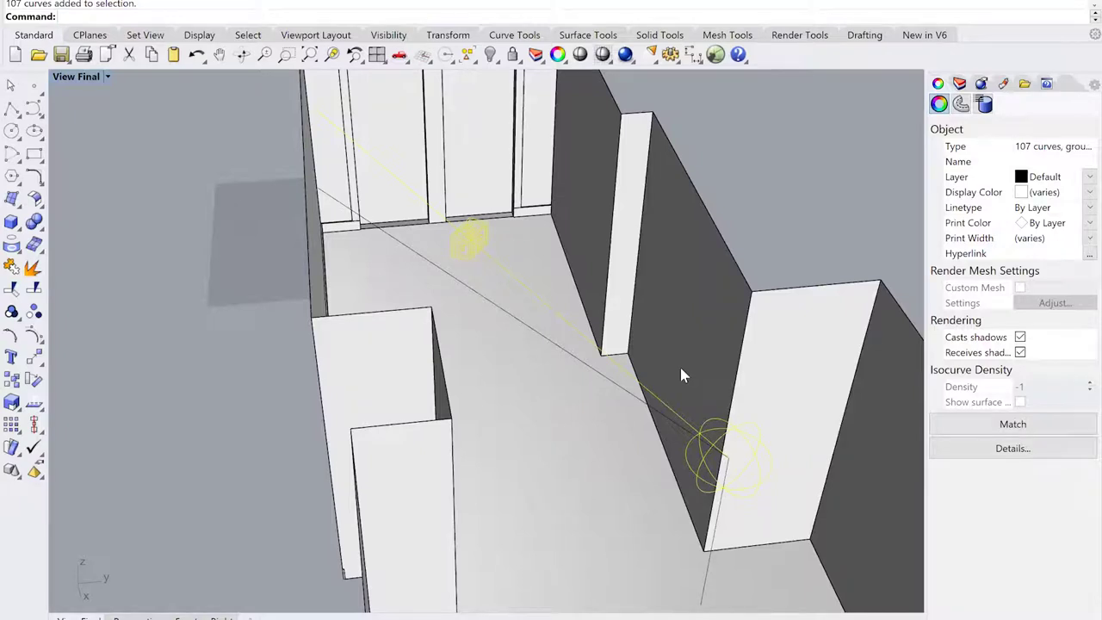
{"action": "left_click", "coordinate": [330, 202]}
{"action": "left_click", "coordinate": [206, 284]}
{"action": "scroll", "coordinate": [206, 284], "scroll_direction": "down", "scroll_amount": 5}
{"action": "right_click_drag", "start_coordinate": [353, 339], "coordinate": [428, 371]}
{"action": "scroll", "coordinate": [428, 373], "scroll_direction": "up", "scroll_amount": 4}
Rotate the group in 3D about the sideways axis from the circles' centre to their side intersection, tilting the guide line onto the room's diagonal line
{"action": "left_click", "coordinate": [397, 367]}
{"action": "right_click_drag", "start_coordinate": [510, 364], "coordinate": [480, 392]}
{"action": "scroll", "coordinate": [548, 382], "scroll_direction": "up", "scroll_amount": 2}
{"action": "right_click_drag", "start_coordinate": [564, 386], "coordinate": [504, 401]}
{"action": "scroll", "coordinate": [501, 361], "scroll_direction": "down", "scroll_amount": 2}
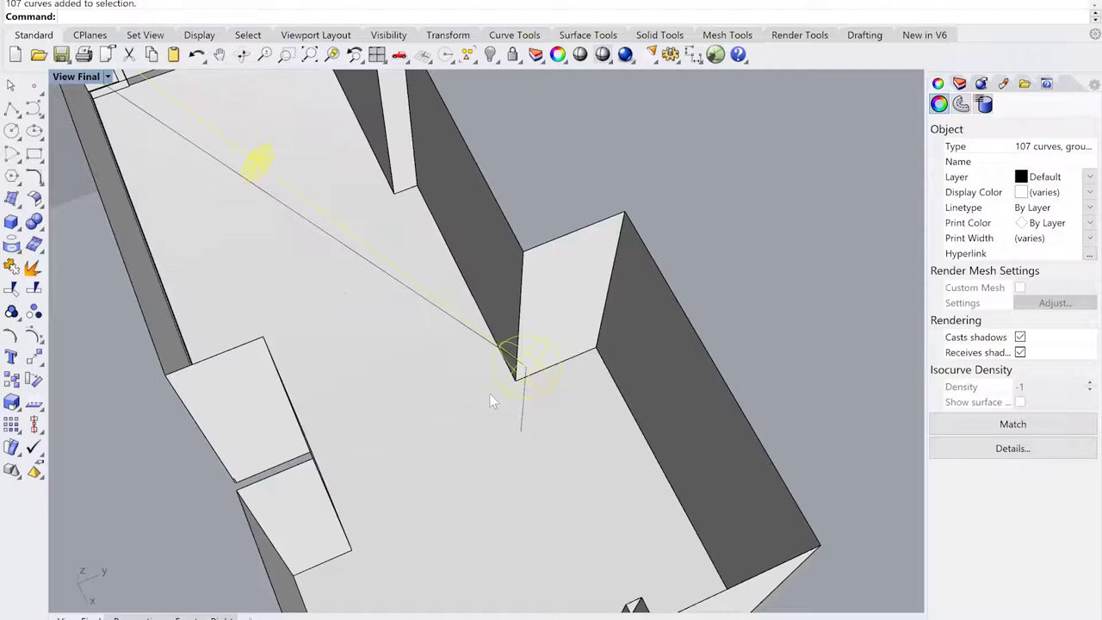
{"action": "right_click_drag", "start_coordinate": [424, 336], "coordinate": [445, 303]}
{"action": "type", "text": "Rotate3D"}
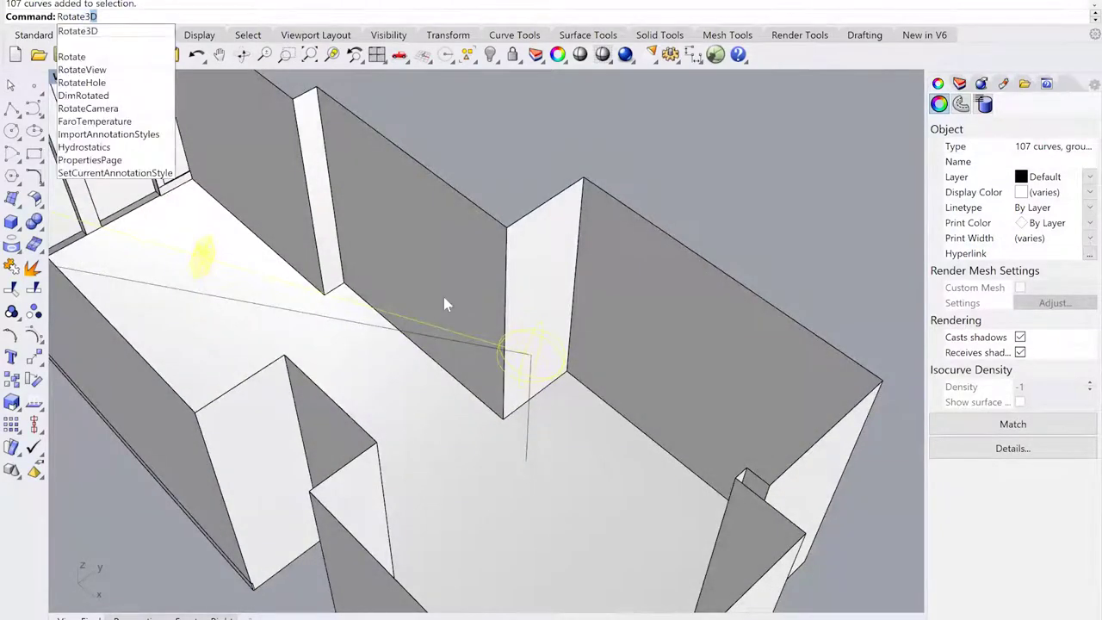
{"action": "key", "text": "Return"}
{"action": "right_click_drag", "start_coordinate": [517, 393], "coordinate": [499, 380]}
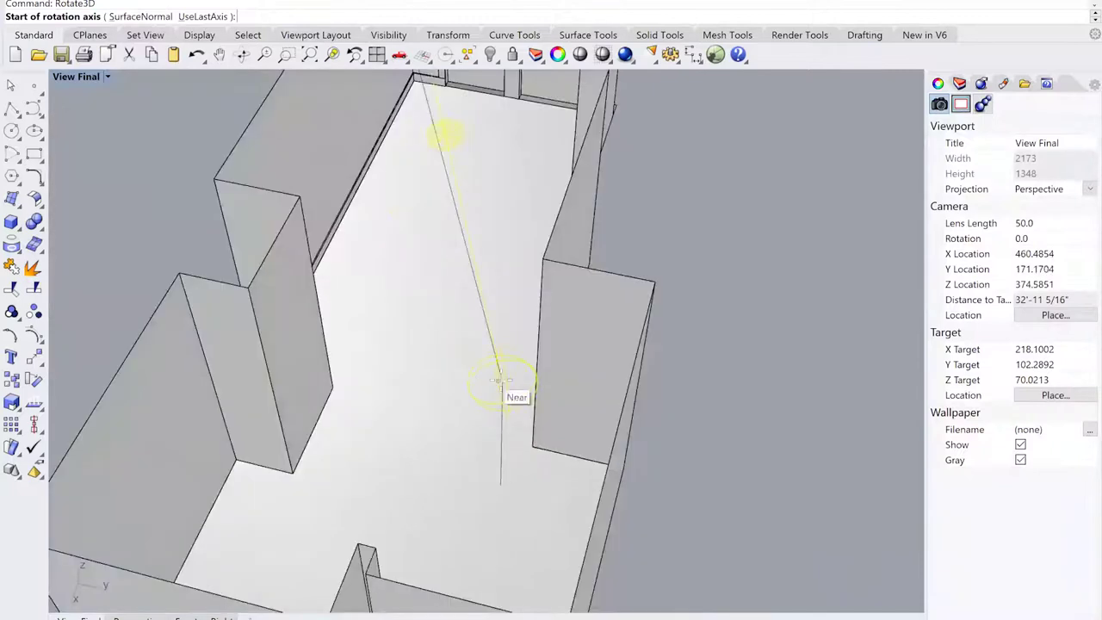
{"action": "scroll", "coordinate": [500, 380], "scroll_direction": "up", "scroll_amount": 4}
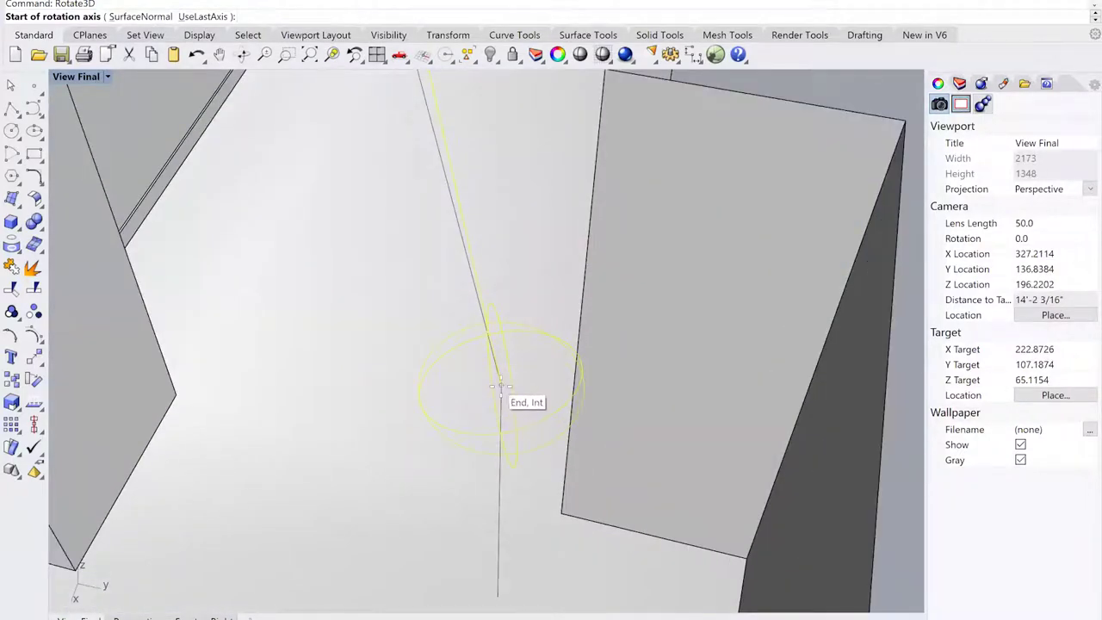
{"action": "left_click", "coordinate": [500, 385]}
{"action": "right_click_drag", "start_coordinate": [499, 389], "coordinate": [389, 401]}
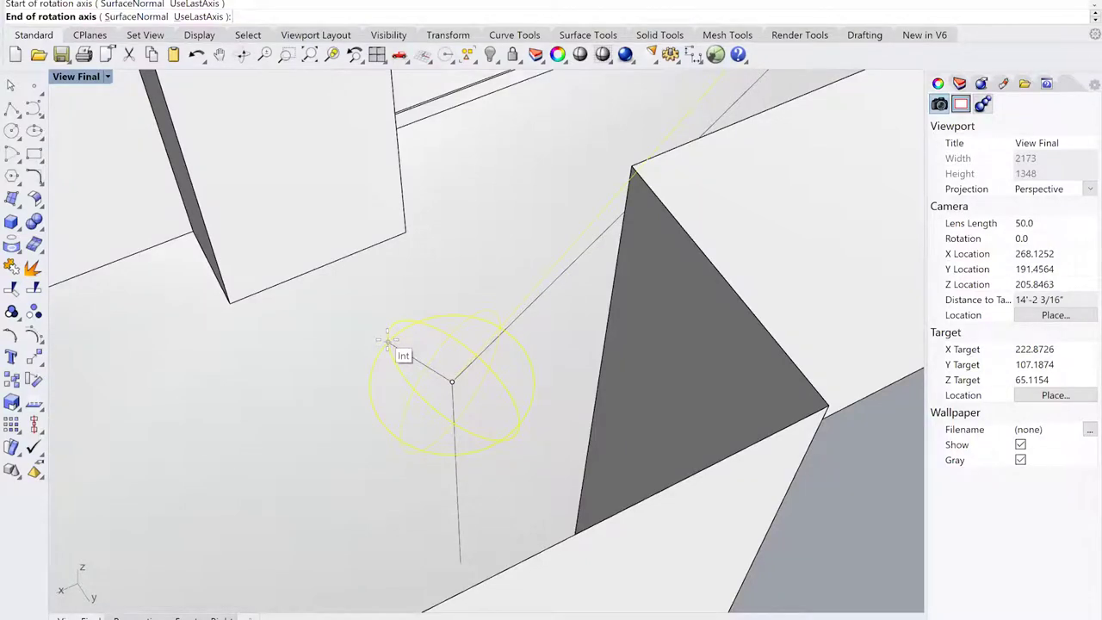
{"action": "left_click", "coordinate": [386, 341]}
{"action": "right_click_drag", "start_coordinate": [387, 341], "coordinate": [543, 358]}
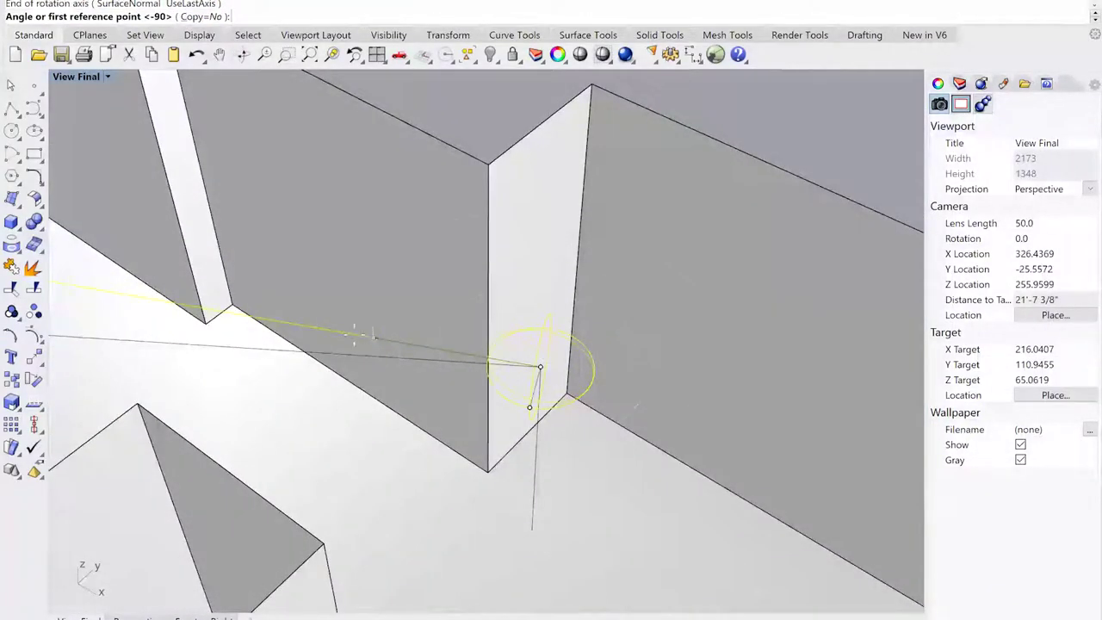
{"action": "left_click", "coordinate": [290, 323]}
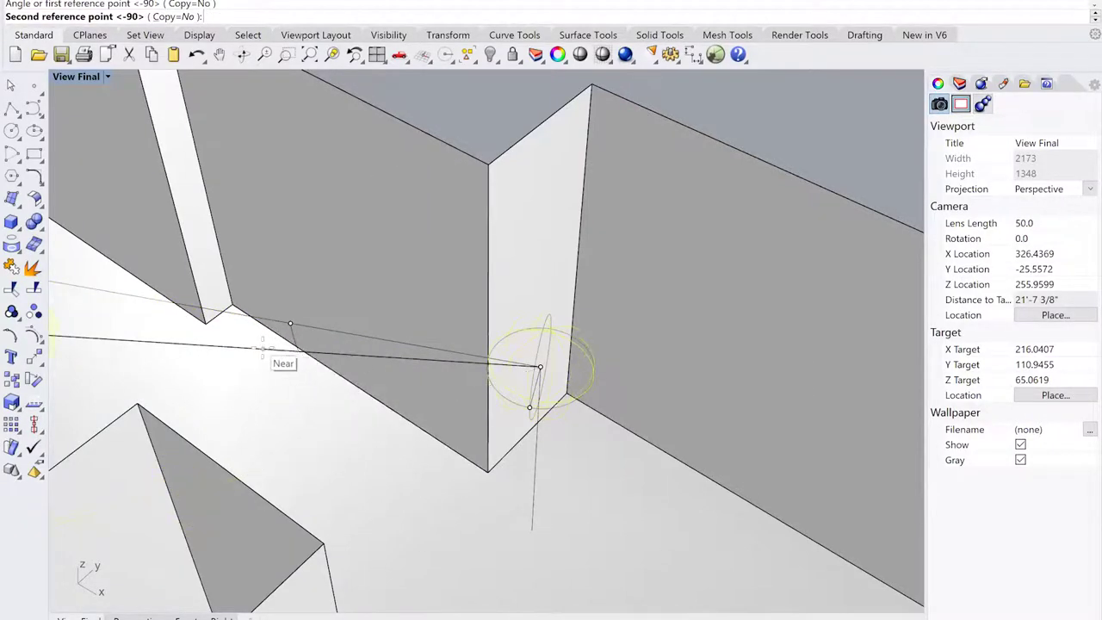
{"action": "right_click_drag", "start_coordinate": [420, 378], "coordinate": [698, 406], "text": "shift"}
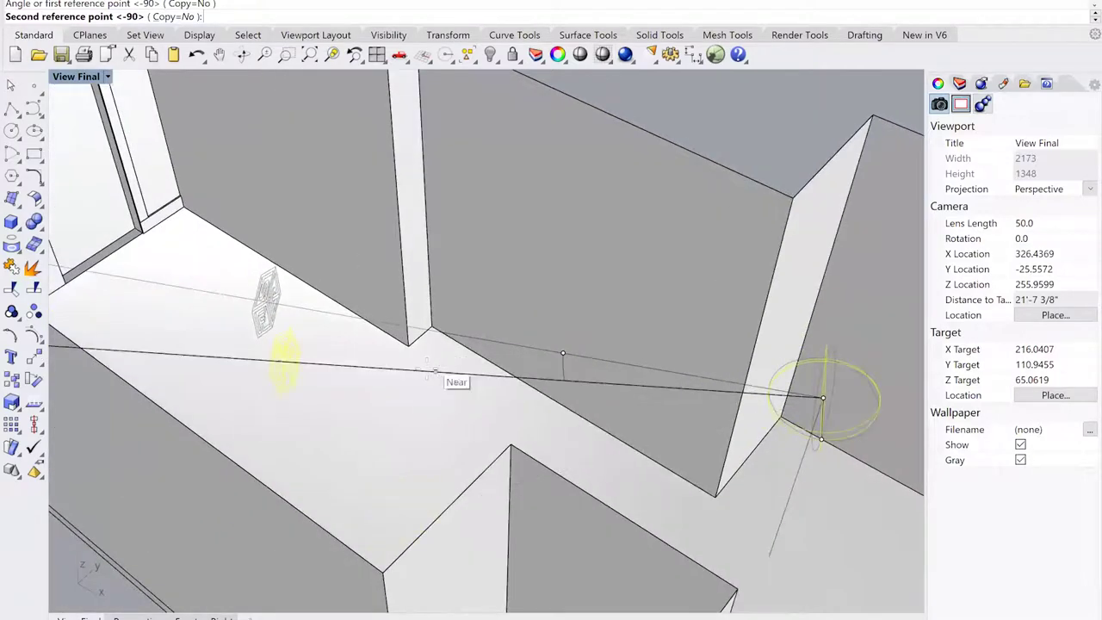
{"action": "left_click", "coordinate": [429, 370]}
{"action": "scroll", "coordinate": [431, 372], "scroll_direction": "down", "scroll_amount": 4}
{"action": "right_click_drag", "start_coordinate": [430, 372], "coordinate": [357, 359]}
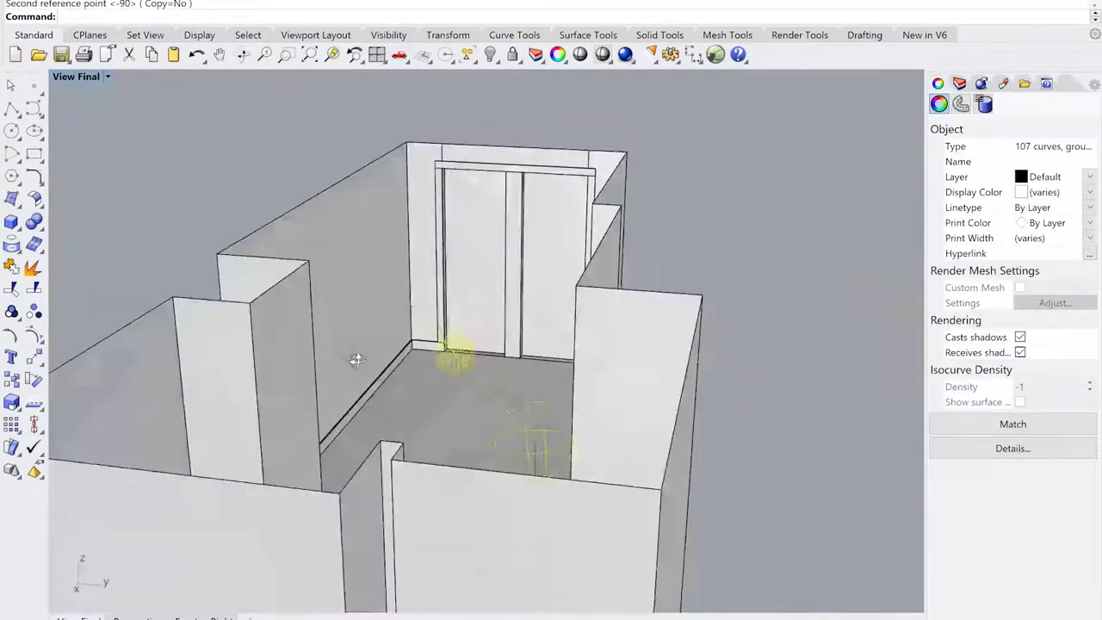
Examine how the group's guide line coincides with the room's diagonal line from several viewpoints around the room
{"action": "left_click", "coordinate": [232, 202]}
{"action": "right_click_drag", "start_coordinate": [231, 201], "coordinate": [419, 323]}
{"action": "scroll", "coordinate": [419, 323], "scroll_direction": "up", "scroll_amount": 4}
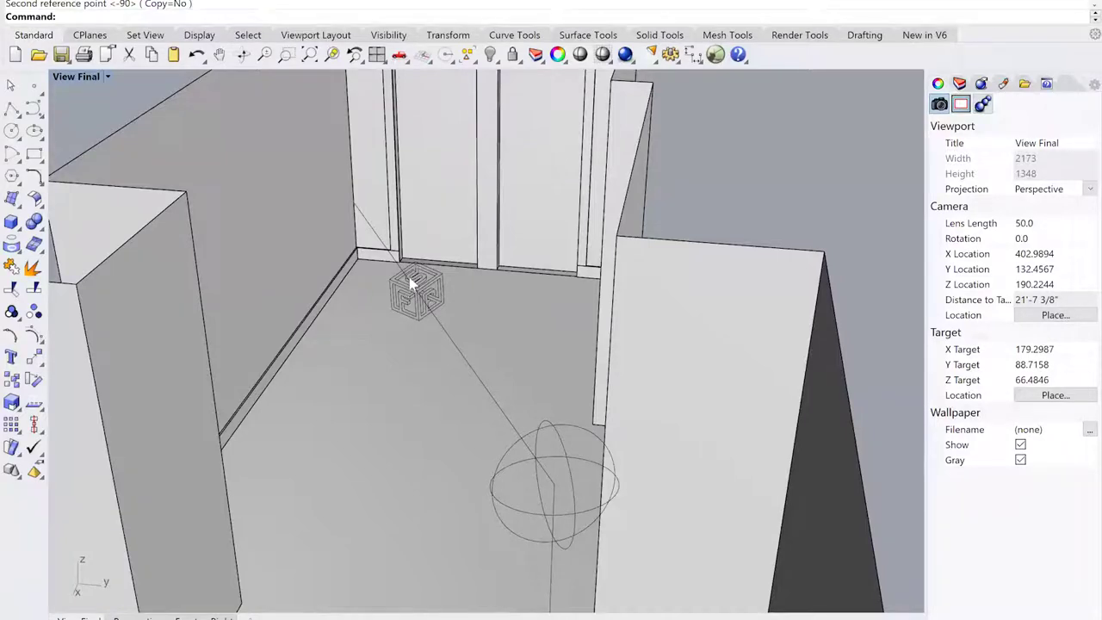
{"action": "right_click_drag", "start_coordinate": [403, 297], "coordinate": [633, 521]}
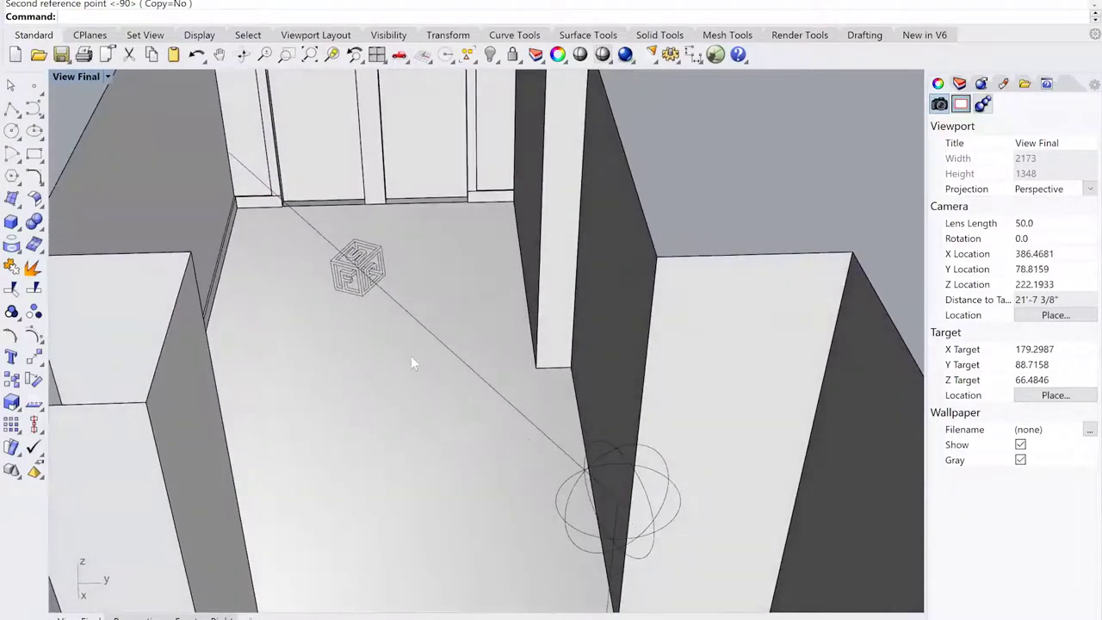
{"action": "scroll", "coordinate": [290, 207], "scroll_direction": "down", "scroll_amount": 4}
{"action": "right_click_drag", "start_coordinate": [300, 257], "coordinate": [392, 310]}
{"action": "scroll", "coordinate": [303, 296], "scroll_direction": "up", "scroll_amount": 2}
{"action": "right_click_drag", "start_coordinate": [282, 303], "coordinate": [269, 305]}
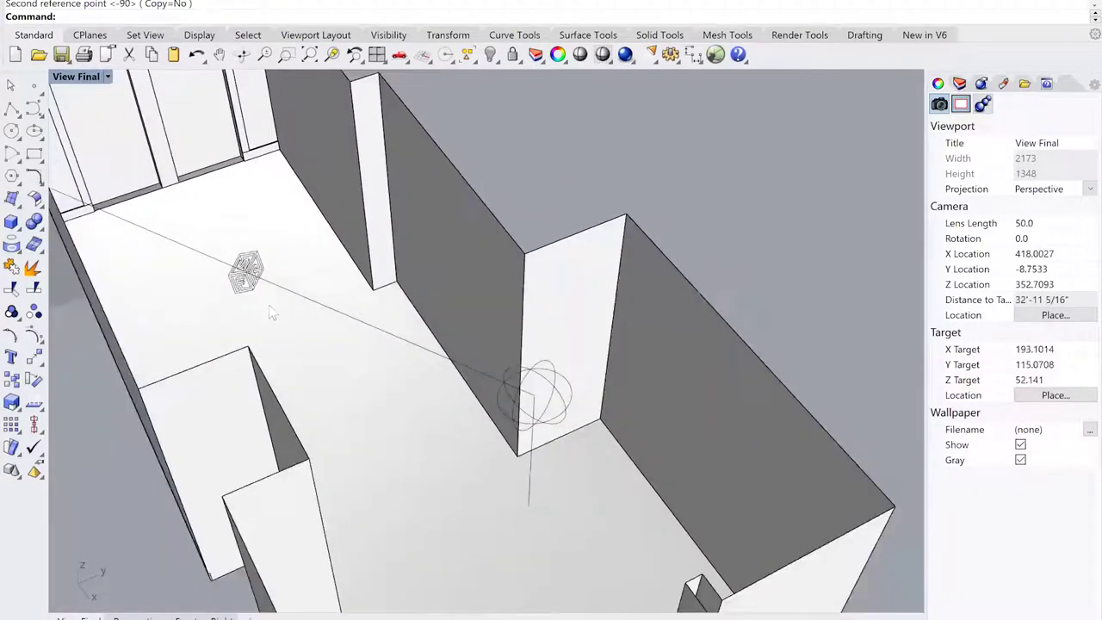
Undo the last 3D rotation of the group
{"action": "key", "text": "ctrl+z"}
{"action": "left_click", "coordinate": [593, 148]}
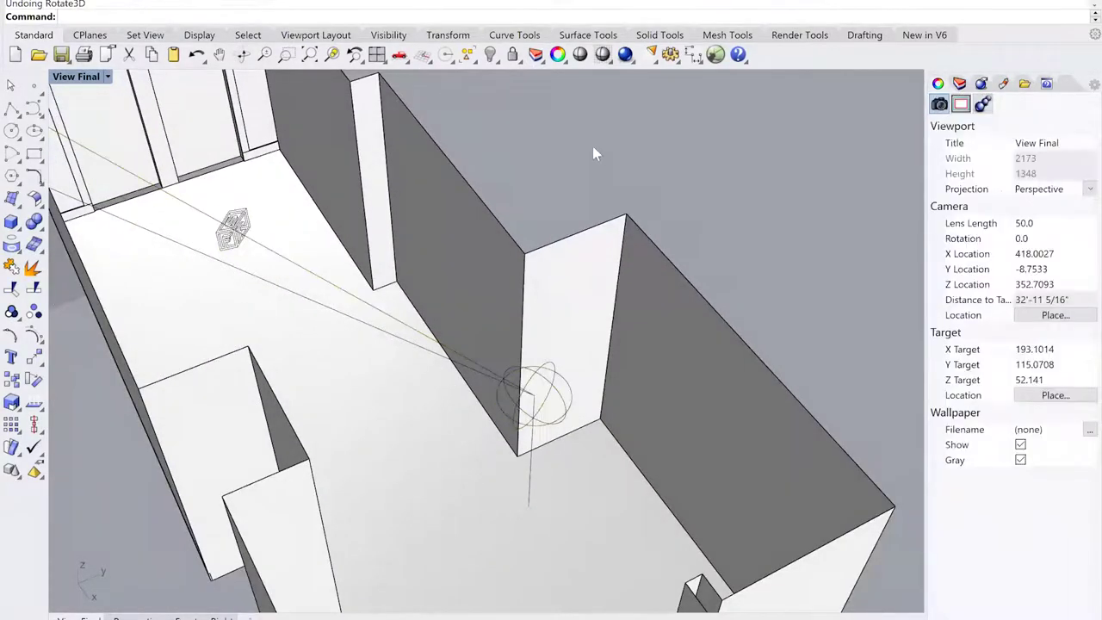
{"action": "scroll", "coordinate": [586, 150], "scroll_direction": "down", "scroll_amount": 4}
{"action": "right_click_drag", "start_coordinate": [531, 281], "coordinate": [393, 292]}
{"action": "right_click_drag", "start_coordinate": [459, 296], "coordinate": [405, 307]}
{"action": "scroll", "coordinate": [490, 282], "scroll_direction": "up", "scroll_amount": 2}
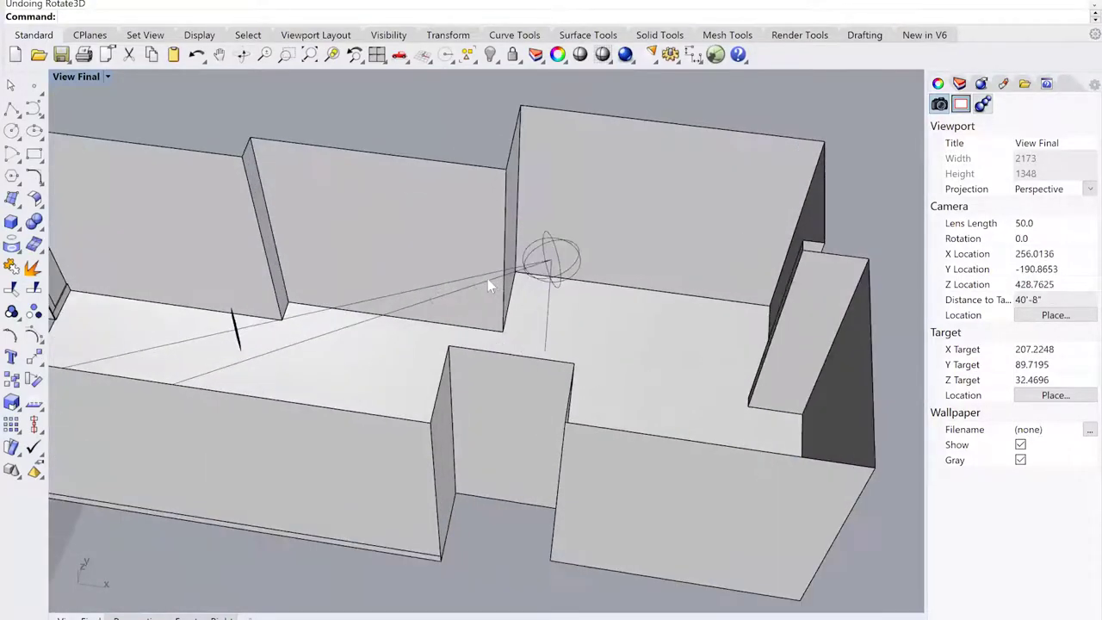
Start a 3D rotation of the group with its axis running from the circles' centre to their side intersection
{"action": "left_click", "coordinate": [397, 295]}
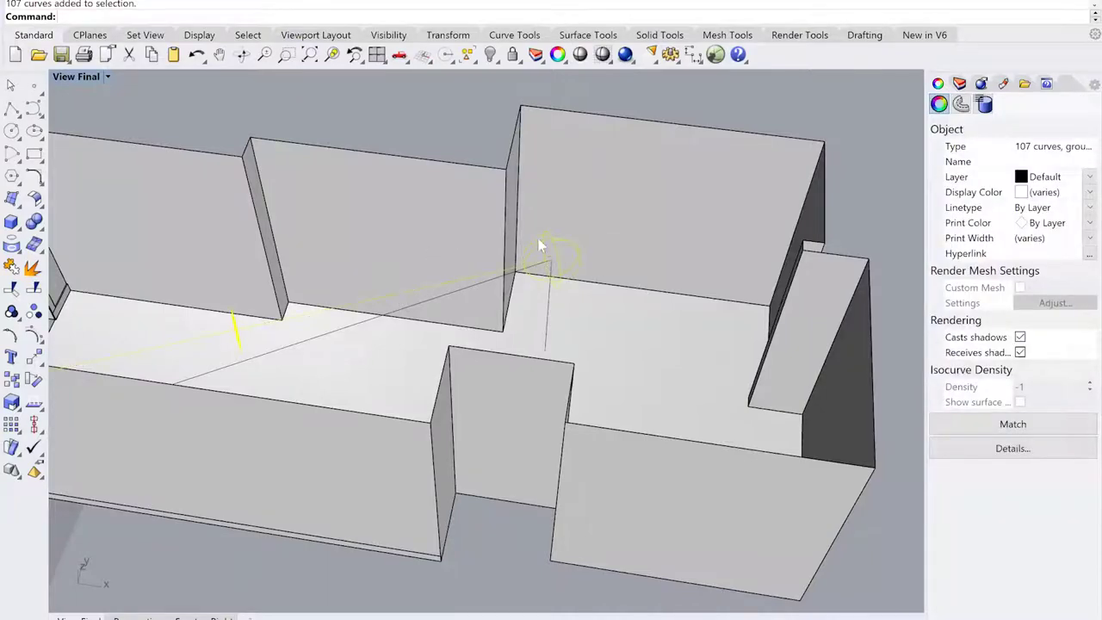
{"action": "right_click_drag", "start_coordinate": [244, 342], "coordinate": [372, 251]}
{"action": "right_click_drag", "start_coordinate": [574, 295], "coordinate": [576, 263]}
{"action": "type", "text": "Rotate3D"}
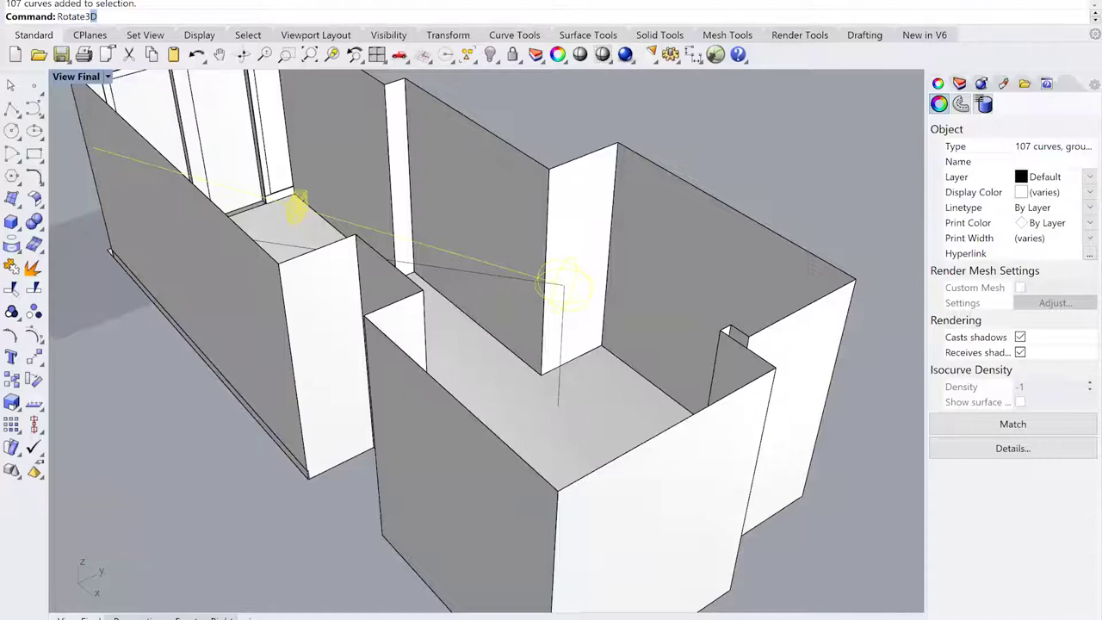
{"action": "key", "text": "Return"}
{"action": "scroll", "coordinate": [549, 320], "scroll_direction": "up", "scroll_amount": 5}
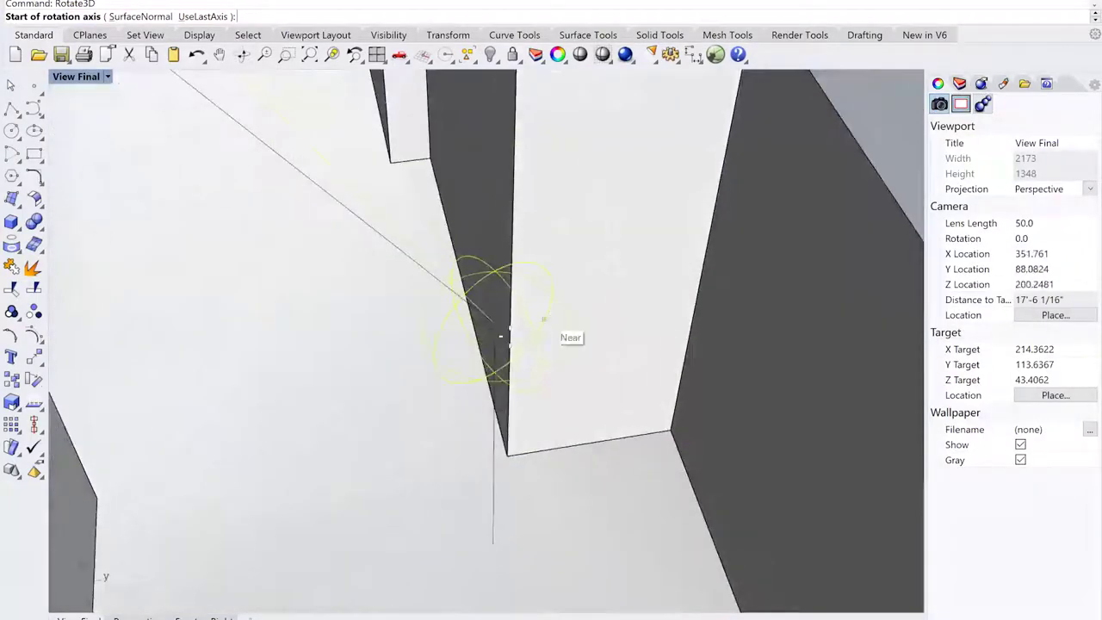
{"action": "scroll", "coordinate": [497, 323], "scroll_direction": "down", "scroll_amount": 4}
{"action": "left_click", "coordinate": [494, 329]}
{"action": "right_click_drag", "start_coordinate": [428, 350], "coordinate": [393, 327]}
{"action": "scroll", "coordinate": [369, 303], "scroll_direction": "up", "scroll_amount": 2}
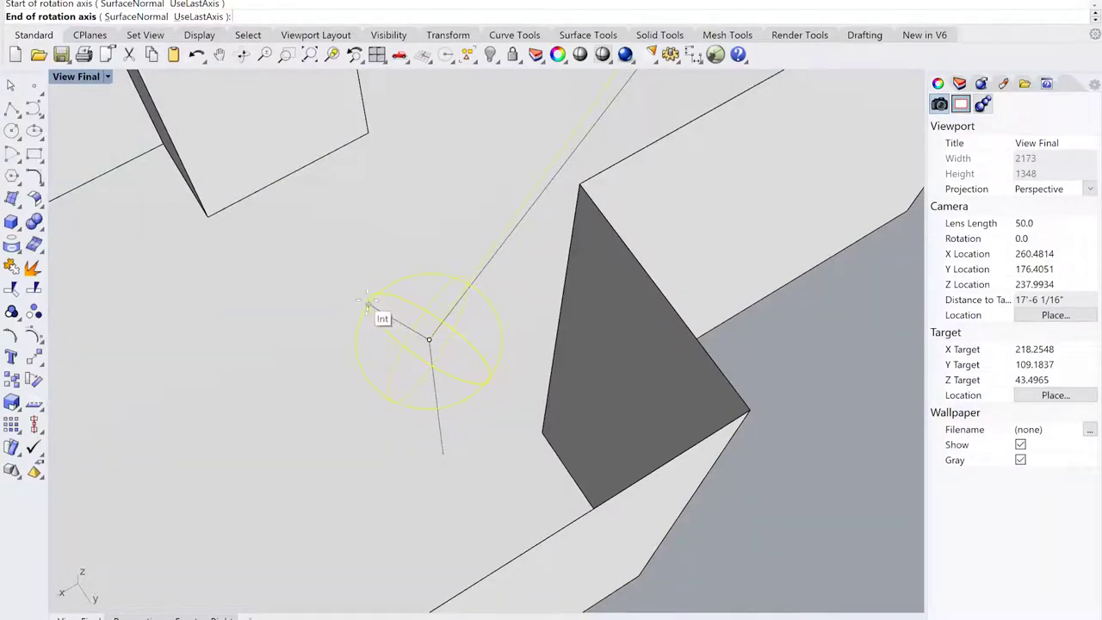
{"action": "left_click", "coordinate": [368, 304]}
Rotate the group about that axis from a point on its guide line down onto the room's diagonal line
{"action": "right_click_drag", "start_coordinate": [368, 304], "coordinate": [449, 261]}
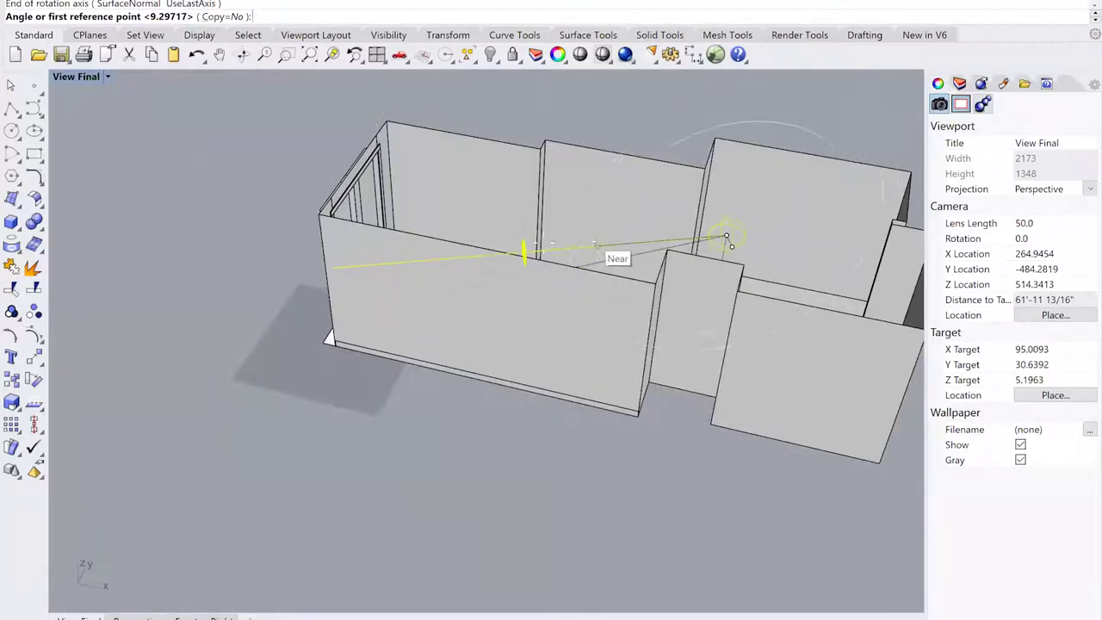
{"action": "scroll", "coordinate": [561, 250], "scroll_direction": "up", "scroll_amount": 8}
{"action": "right_click_drag", "start_coordinate": [533, 256], "coordinate": [503, 256]}
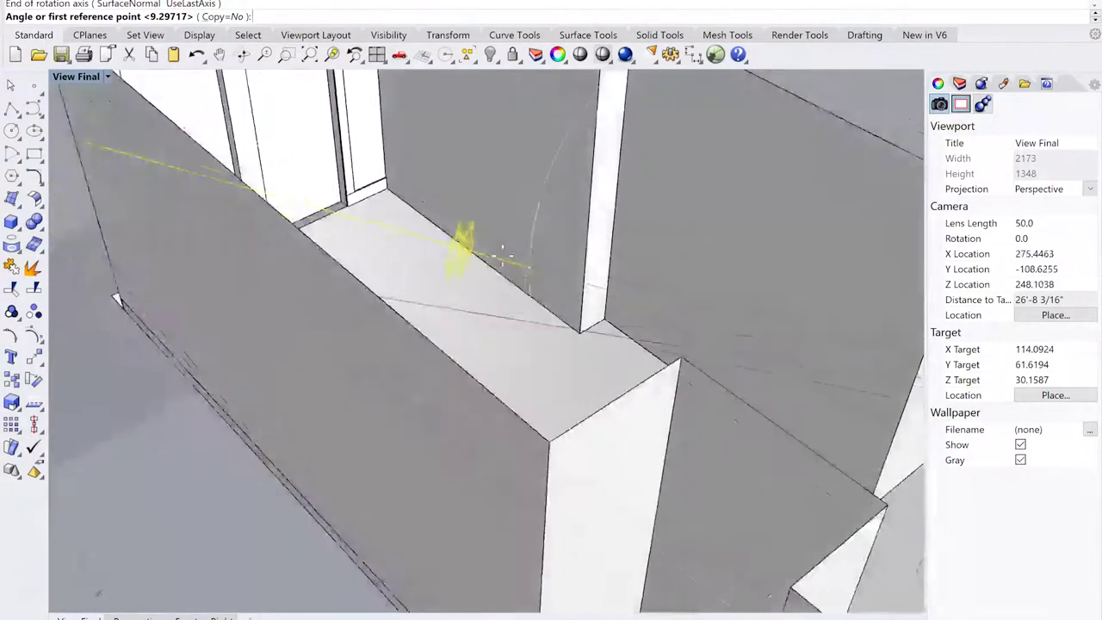
{"action": "left_click", "coordinate": [535, 269]}
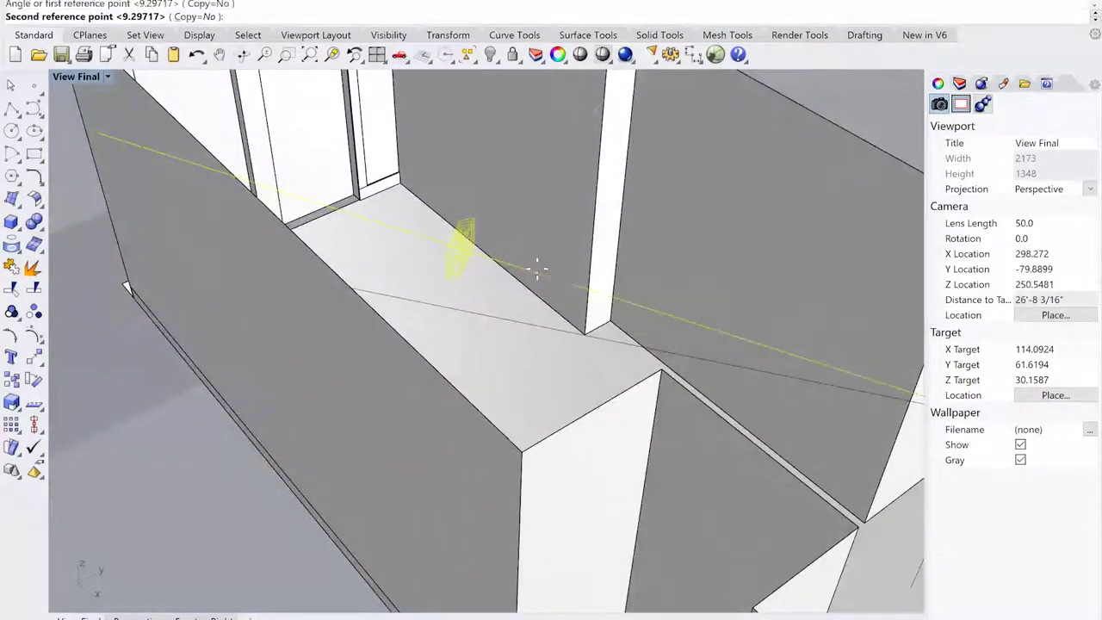
{"action": "left_click", "coordinate": [538, 324]}
{"action": "scroll", "coordinate": [517, 304], "scroll_direction": "down", "scroll_amount": 6}
{"action": "right_click_drag", "start_coordinate": [505, 337], "coordinate": [431, 362]}
{"action": "left_click", "coordinate": [240, 242]}
{"action": "scroll", "coordinate": [250, 239], "scroll_direction": "down", "scroll_amount": 4}
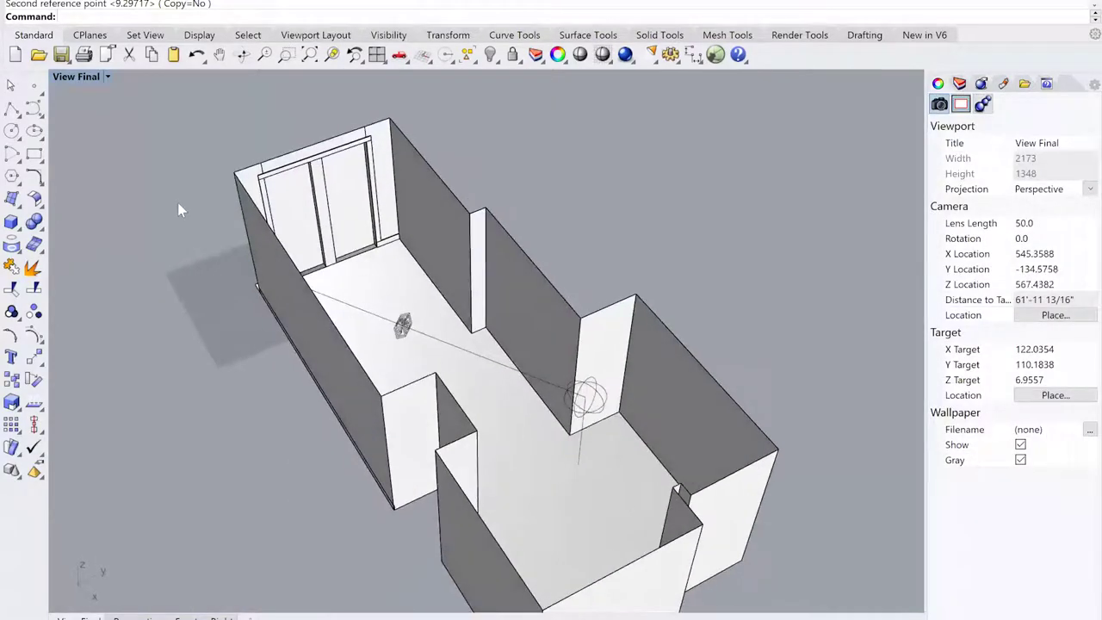
Restore the View Final named view to check the rotated logo against the room corner
{"action": "left_click", "coordinate": [109, 78]}
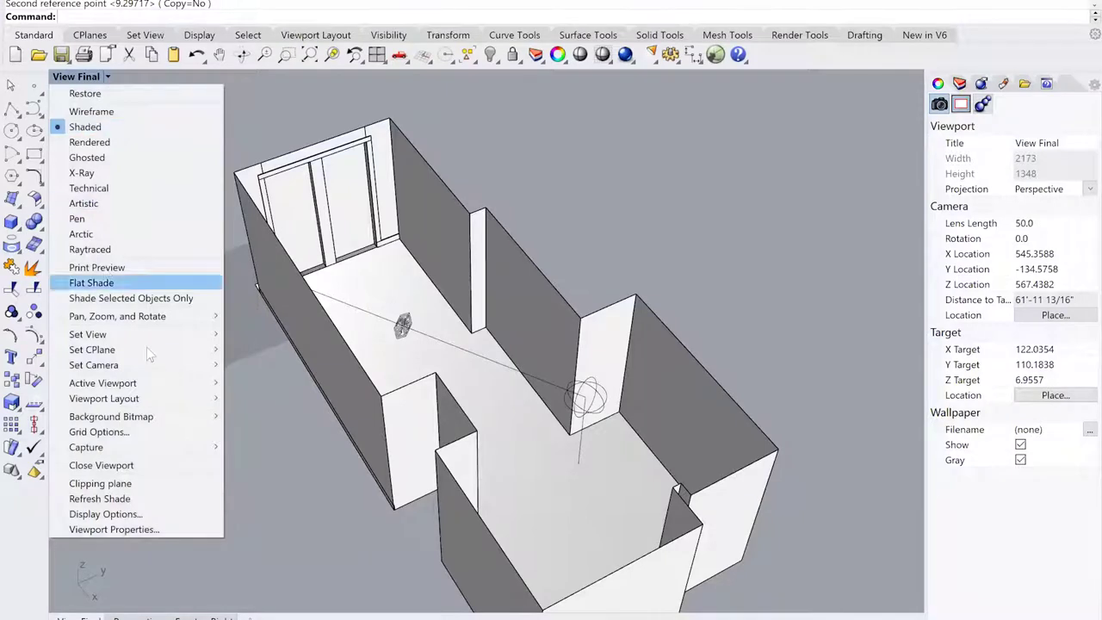
{"action": "mouse_move", "coordinate": [231, 340]}
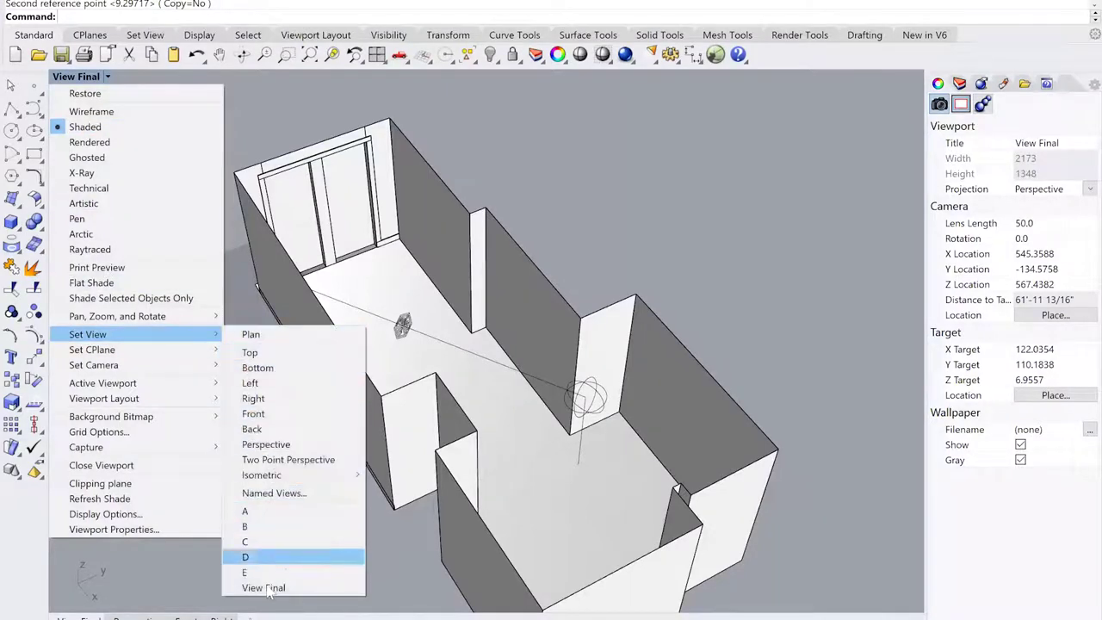
{"action": "left_click", "coordinate": [259, 576]}
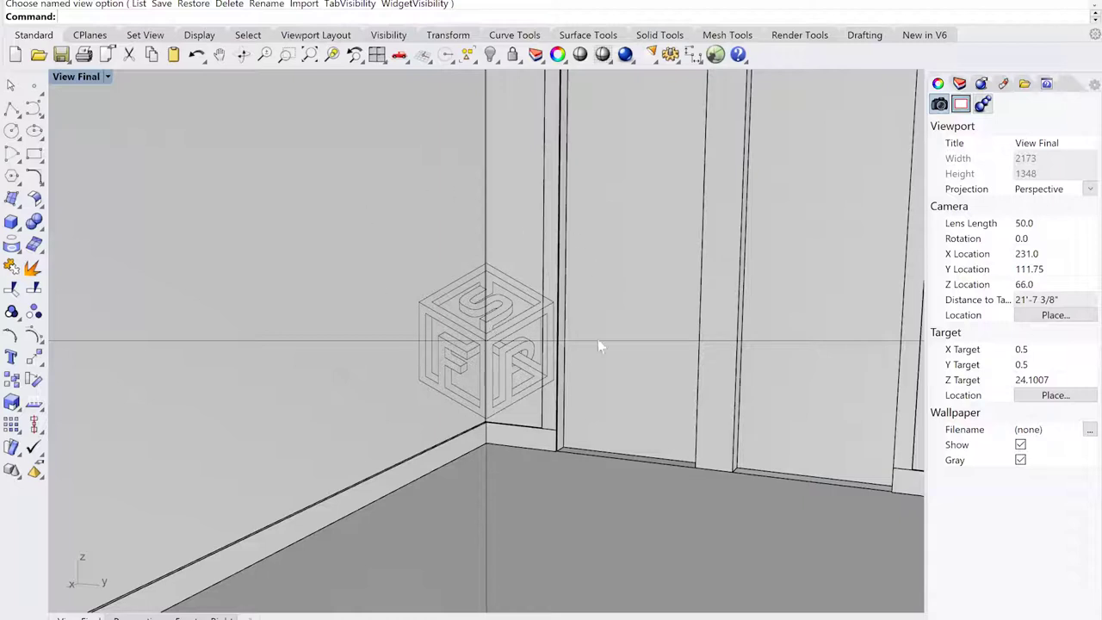
Ungroup the combined group of cube logo, guide line and crossed circles, and clear the selection
{"action": "scroll", "coordinate": [441, 278], "scroll_direction": "down", "scroll_amount": 2}
{"action": "right_click_drag", "start_coordinate": [469, 349], "coordinate": [723, 405]}
{"action": "scroll", "coordinate": [558, 336], "scroll_direction": "down", "scroll_amount": 8}
{"action": "right_click_drag", "start_coordinate": [425, 330], "coordinate": [139, 318], "text": "shift"}
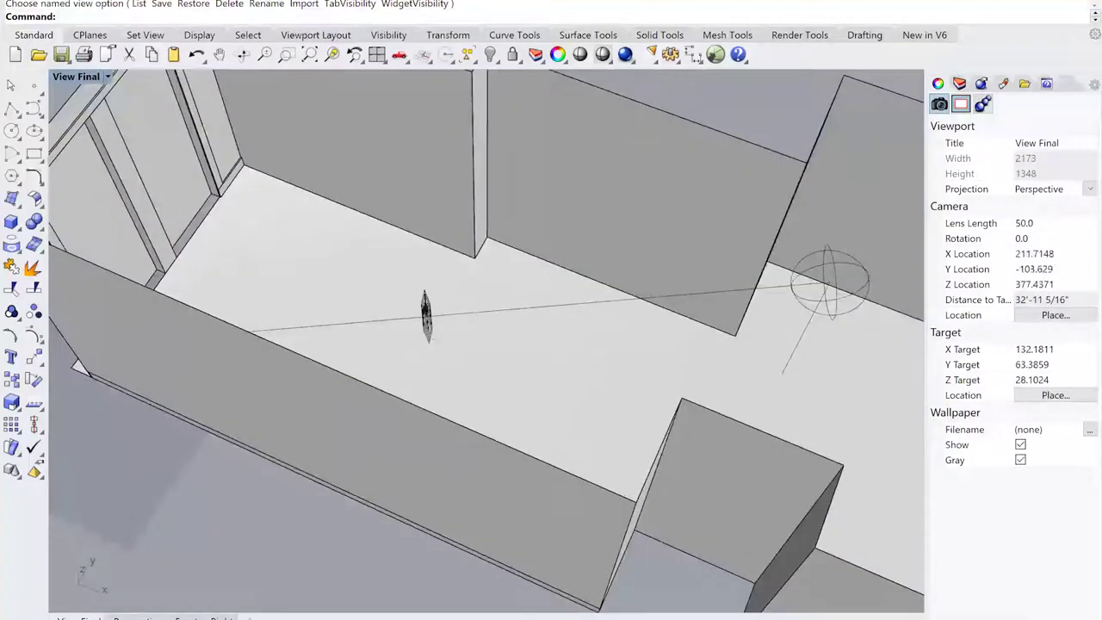
{"action": "left_click", "coordinate": [440, 333]}
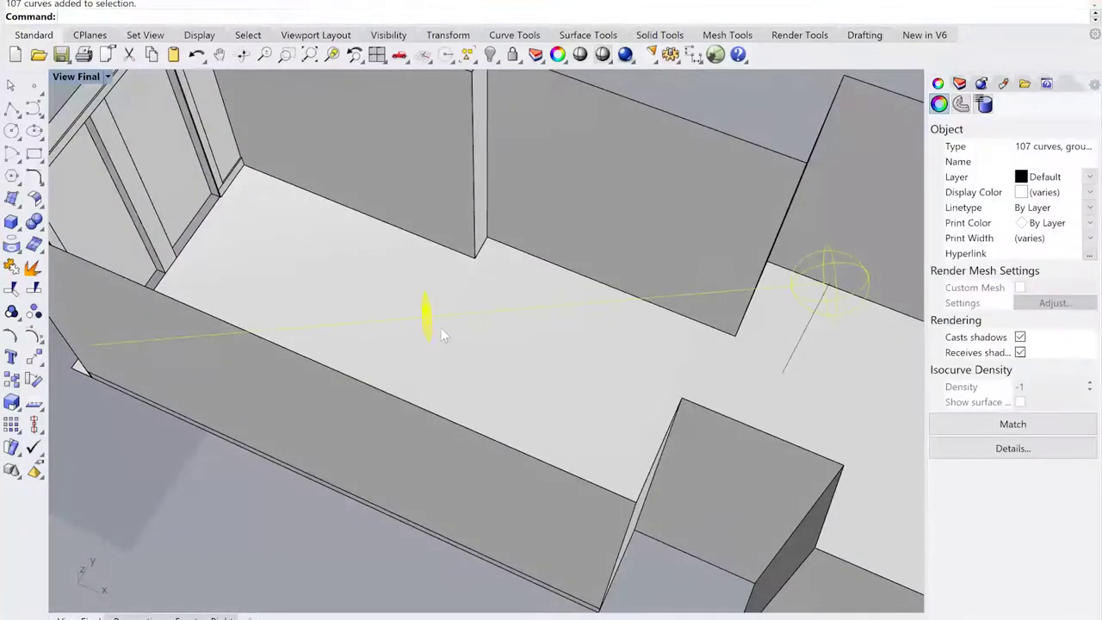
{"action": "scroll", "coordinate": [441, 330], "scroll_direction": "up", "scroll_amount": 2}
{"action": "scroll", "coordinate": [441, 330], "scroll_direction": "down", "scroll_amount": 4}
{"action": "right_click_drag", "start_coordinate": [475, 343], "coordinate": [380, 348], "text": "shift"}
{"action": "type", "text": "Unrg"}
{"action": "key", "text": "BackSpace"}
{"action": "key", "text": "BackSpace"}
{"action": "type", "text": "gr"}
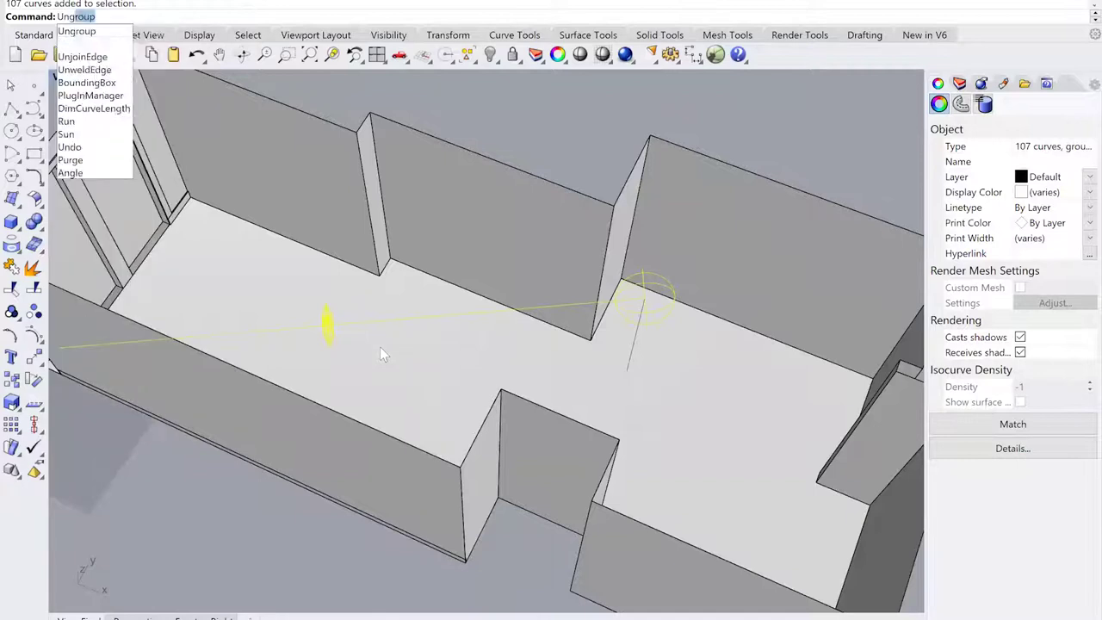
{"action": "key", "text": "Return"}
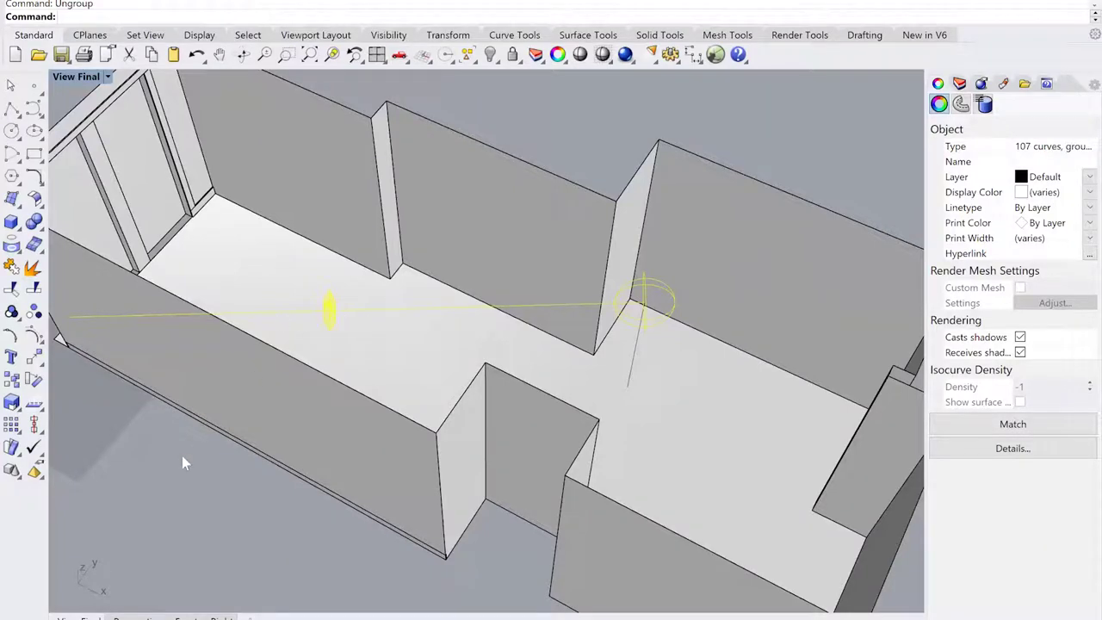
{"action": "key", "text": "Escape"}
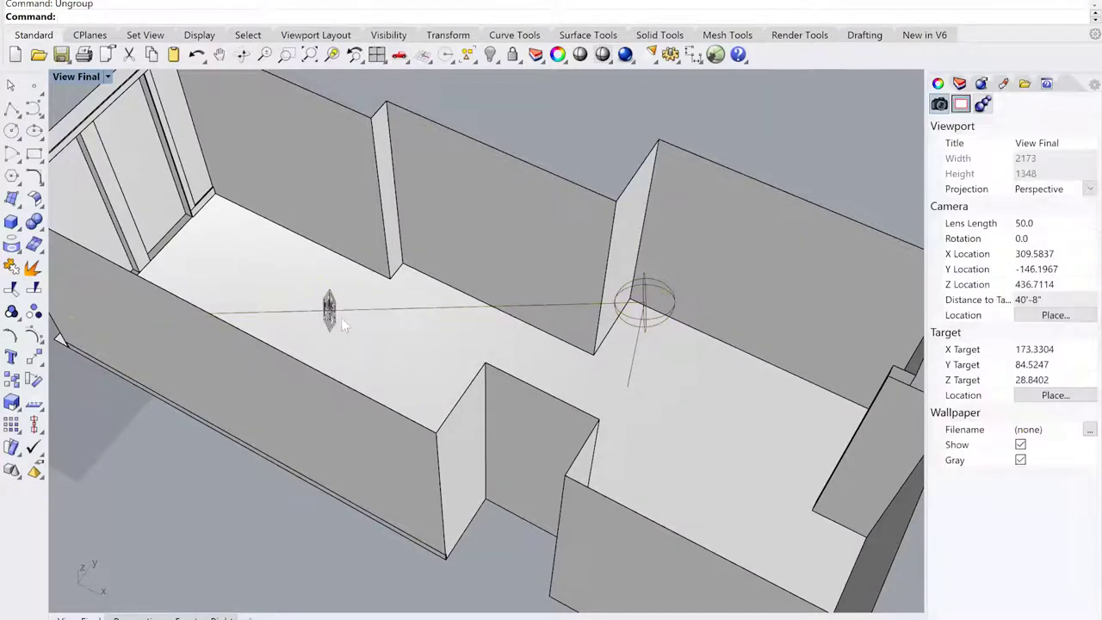
Move the cube logo about 1'-9 1/2" along the guide line towards the crossed circles
{"action": "left_click", "coordinate": [330, 319]}
{"action": "scroll", "coordinate": [332, 321], "scroll_direction": "up", "scroll_amount": 3}
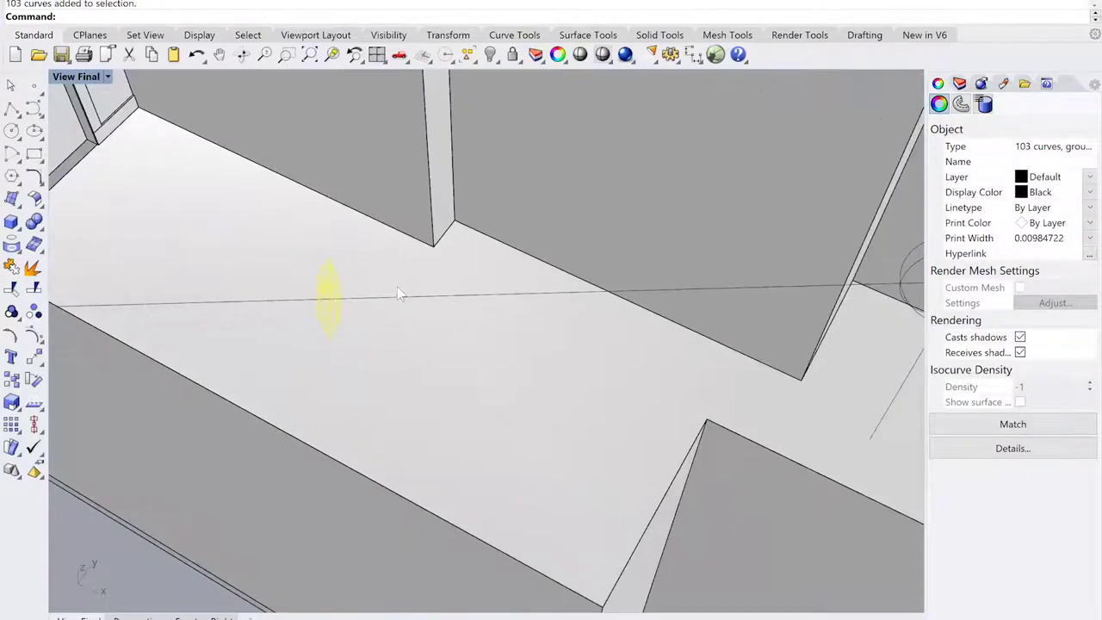
{"action": "type", "text": "m"}
{"action": "key", "text": "Return"}
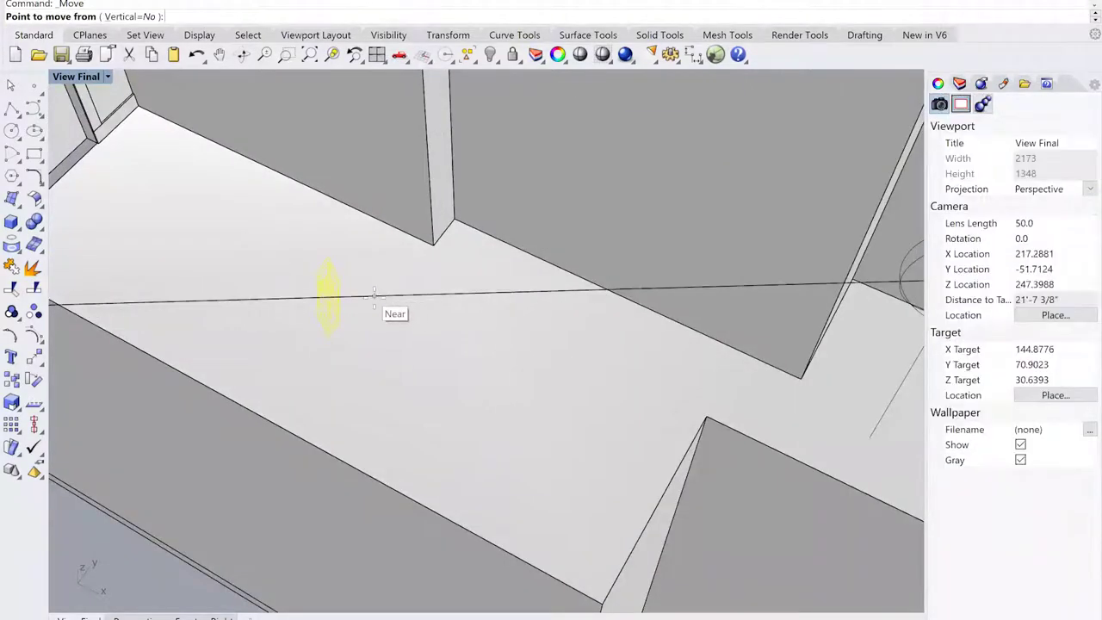
{"action": "left_click", "coordinate": [374, 296]}
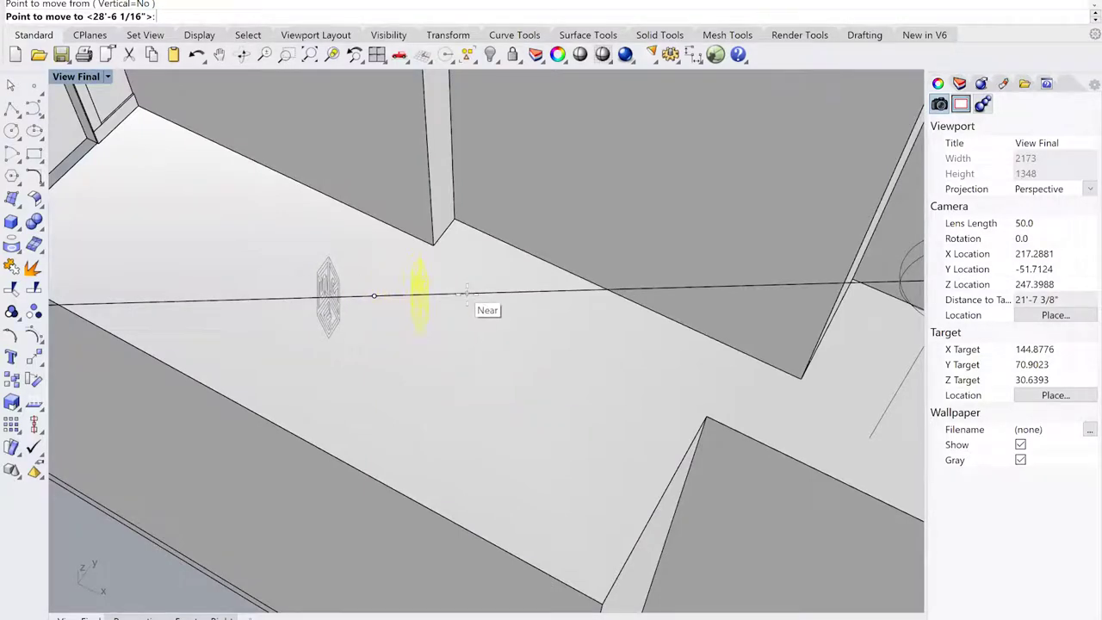
{"action": "scroll", "coordinate": [457, 292], "scroll_direction": "down", "scroll_amount": 2}
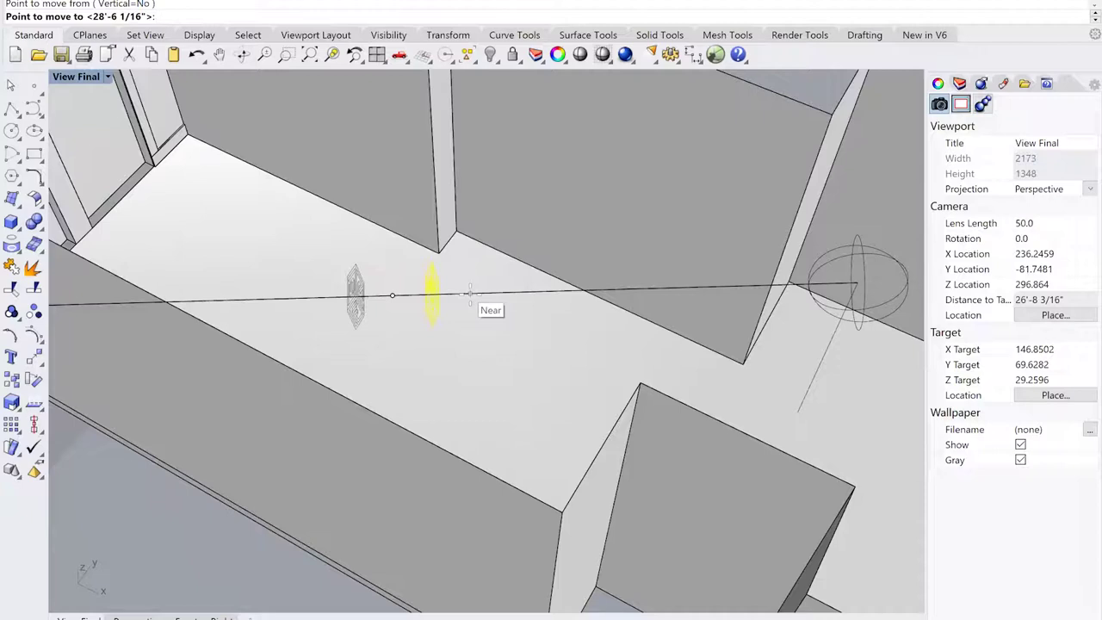
{"action": "left_click", "coordinate": [470, 294]}
Restore the View Final named view to check the logo's size after the move
{"action": "left_click", "coordinate": [109, 77]}
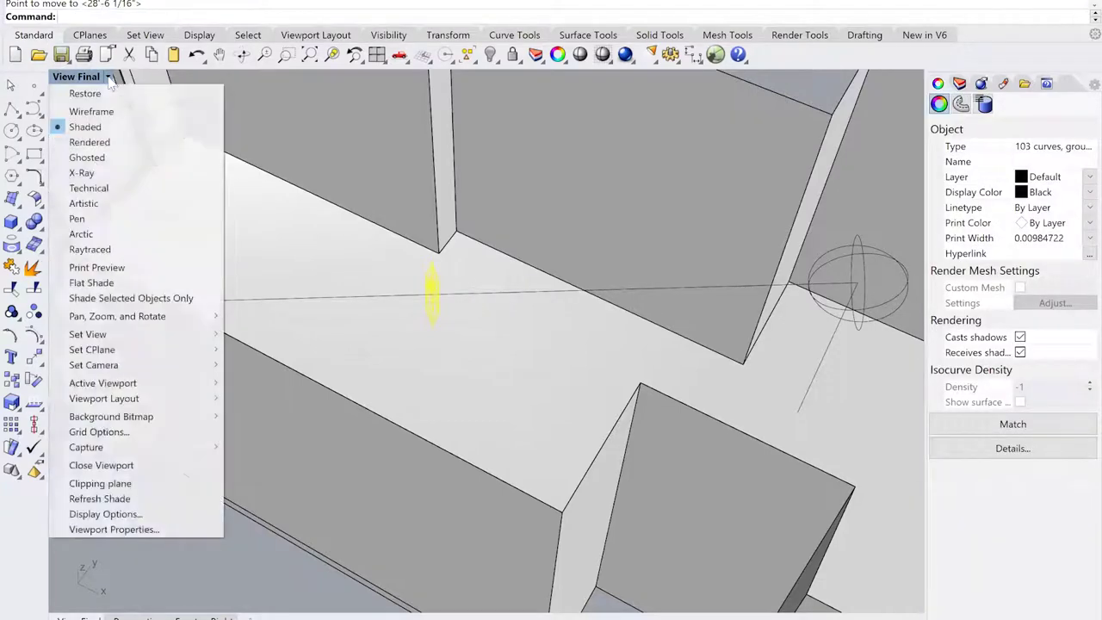
{"action": "mouse_move", "coordinate": [138, 334]}
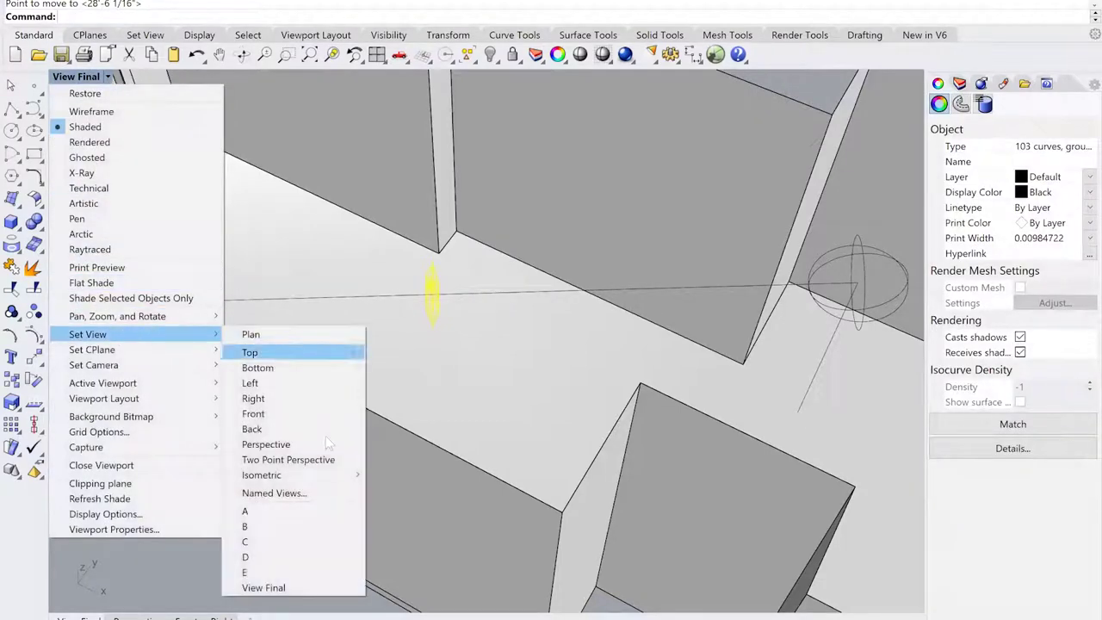
{"action": "left_click", "coordinate": [302, 589]}
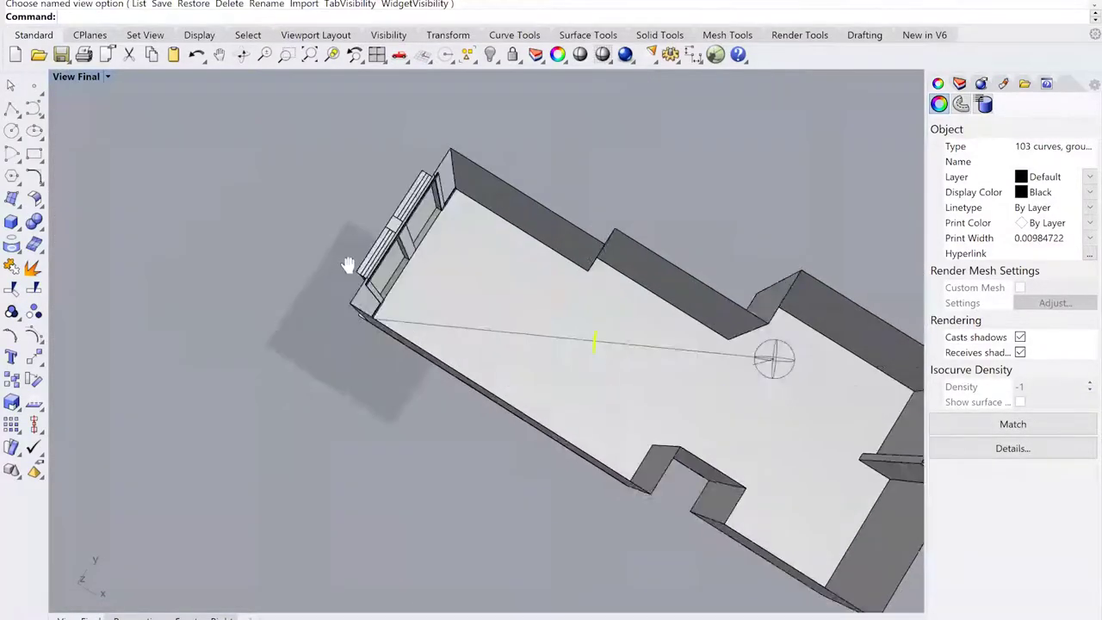
Move the cube logo about 3'-8 7/16" farther along the guide line towards the crossed circles
{"action": "type", "text": "m"}
{"action": "key", "text": "Return"}
{"action": "scroll", "coordinate": [478, 295], "scroll_direction": "up", "scroll_amount": 4}
{"action": "left_click", "coordinate": [492, 301]}
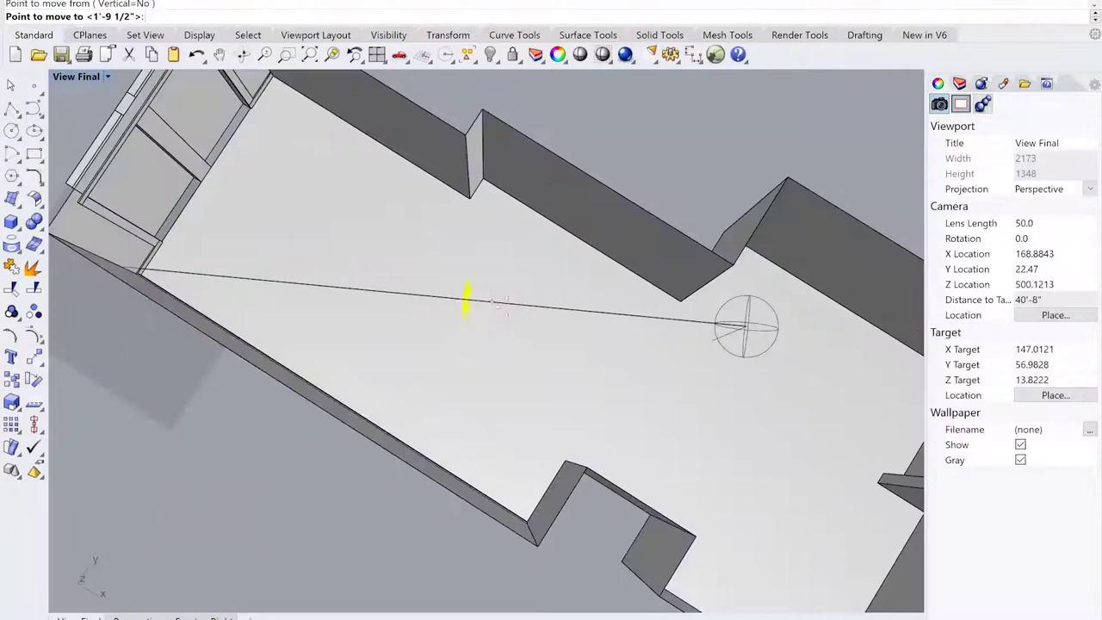
{"action": "left_click", "coordinate": [622, 317]}
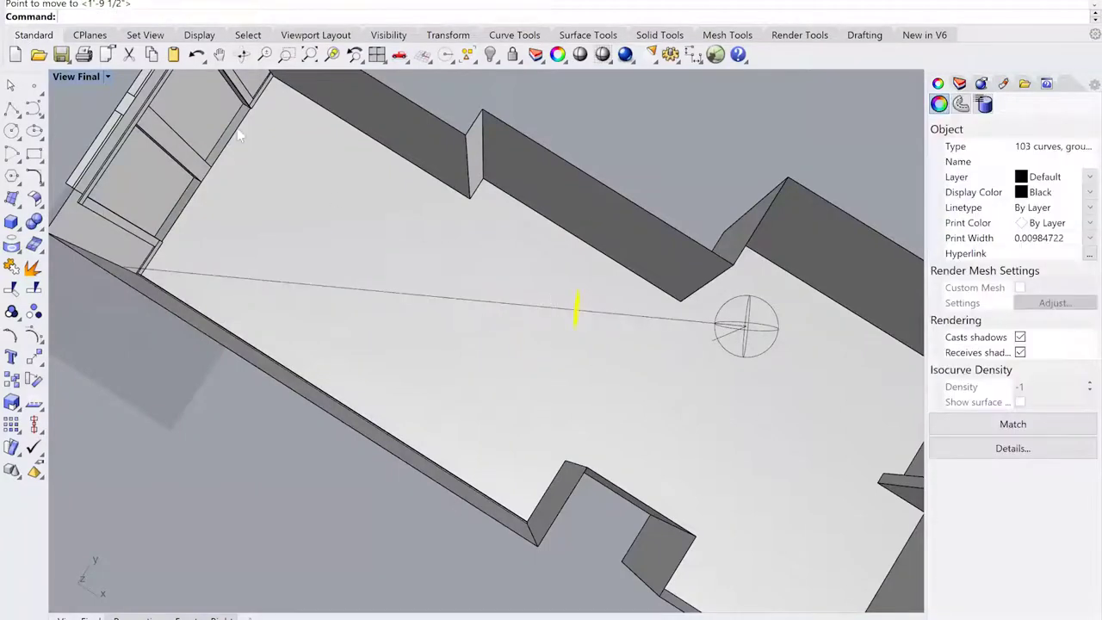
Restore the View Final named view to compare the logo with the room corner at its new distance
{"action": "left_click", "coordinate": [108, 78]}
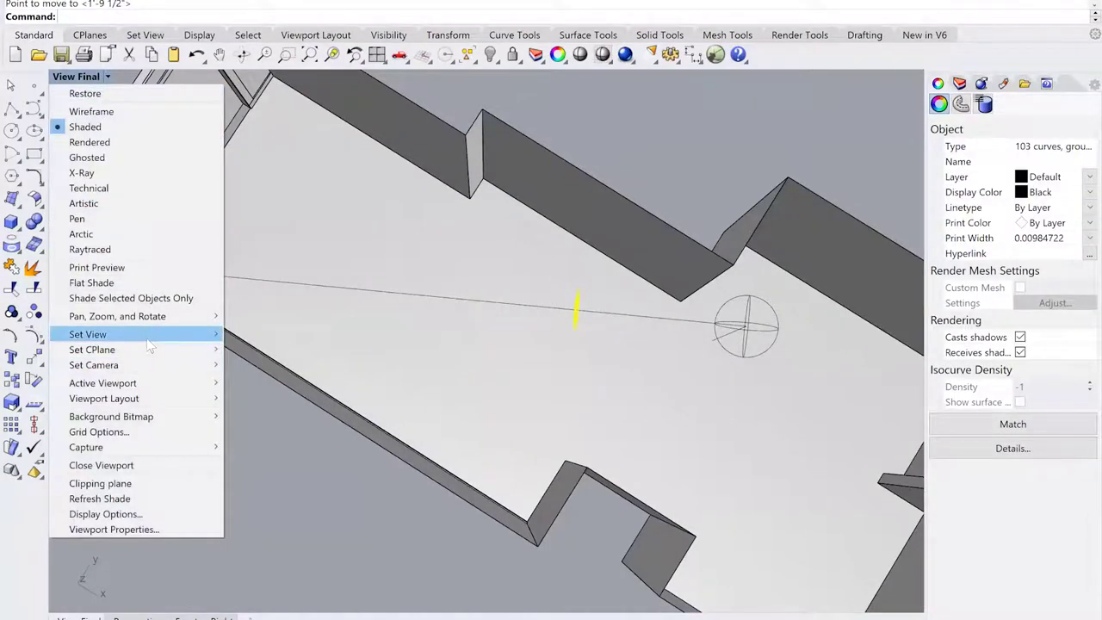
{"action": "mouse_move", "coordinate": [147, 336]}
{"action": "left_click", "coordinate": [310, 586]}
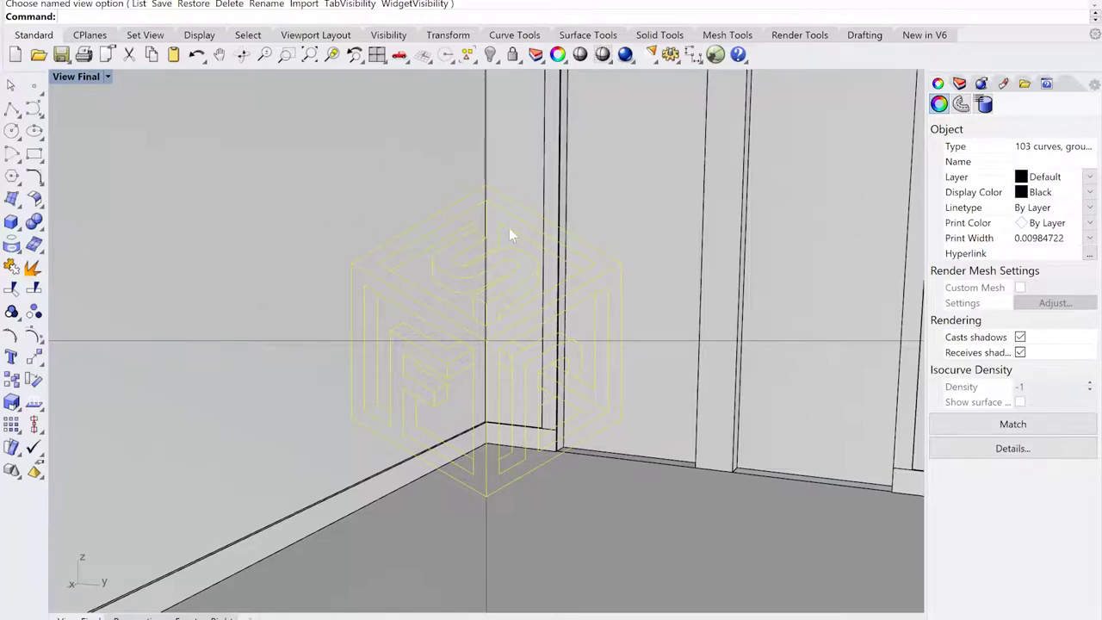
Inspect the logo's position between the room corner and the crossed circles from overhead and oblique viewpoints
{"action": "scroll", "coordinate": [394, 233], "scroll_direction": "down", "scroll_amount": 5}
{"action": "right_click_drag", "start_coordinate": [414, 274], "coordinate": [502, 276]}
{"action": "scroll", "coordinate": [503, 276], "scroll_direction": "down", "scroll_amount": 4}
{"action": "scroll", "coordinate": [425, 300], "scroll_direction": "down", "scroll_amount": 8}
{"action": "right_click_drag", "start_coordinate": [425, 299], "coordinate": [450, 299], "text": "shift"}
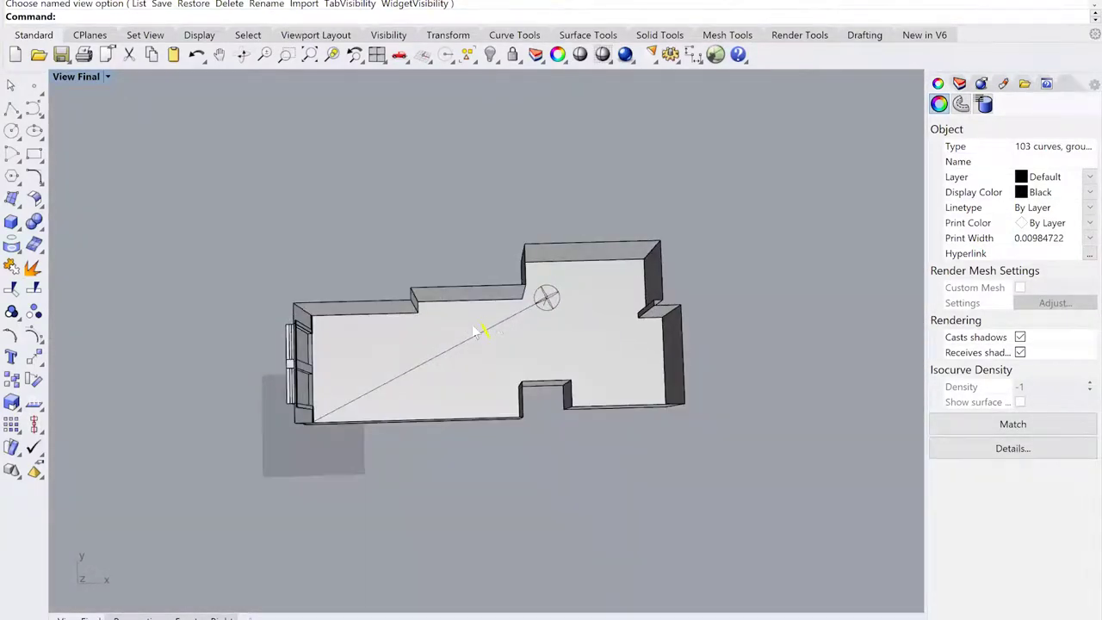
{"action": "scroll", "coordinate": [492, 338], "scroll_direction": "up", "scroll_amount": 3}
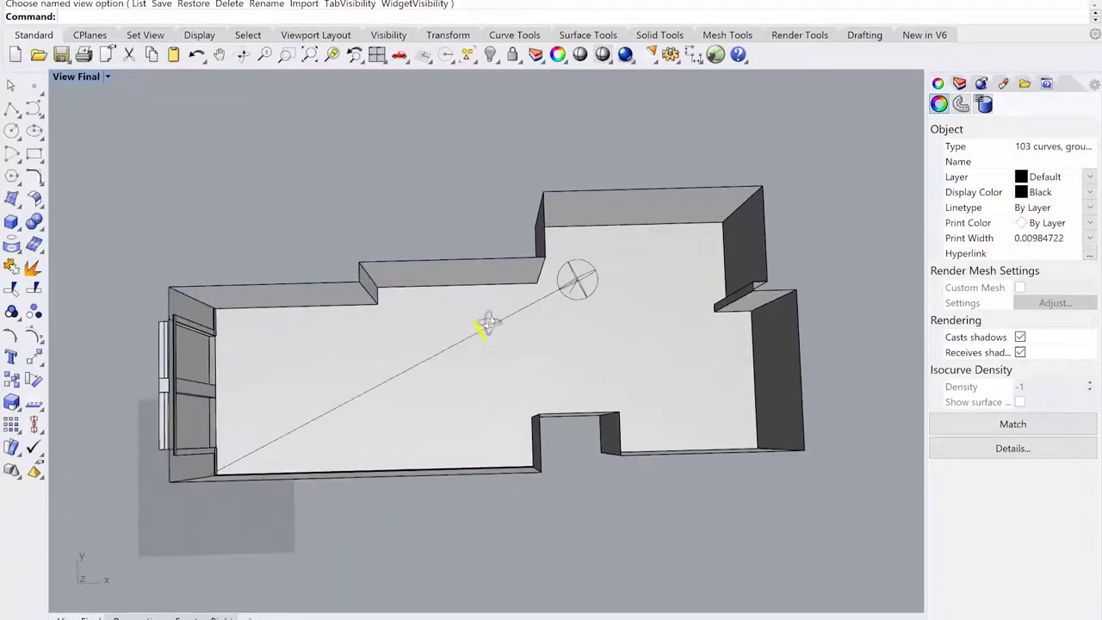
{"action": "right_click_drag", "start_coordinate": [488, 324], "coordinate": [507, 309]}
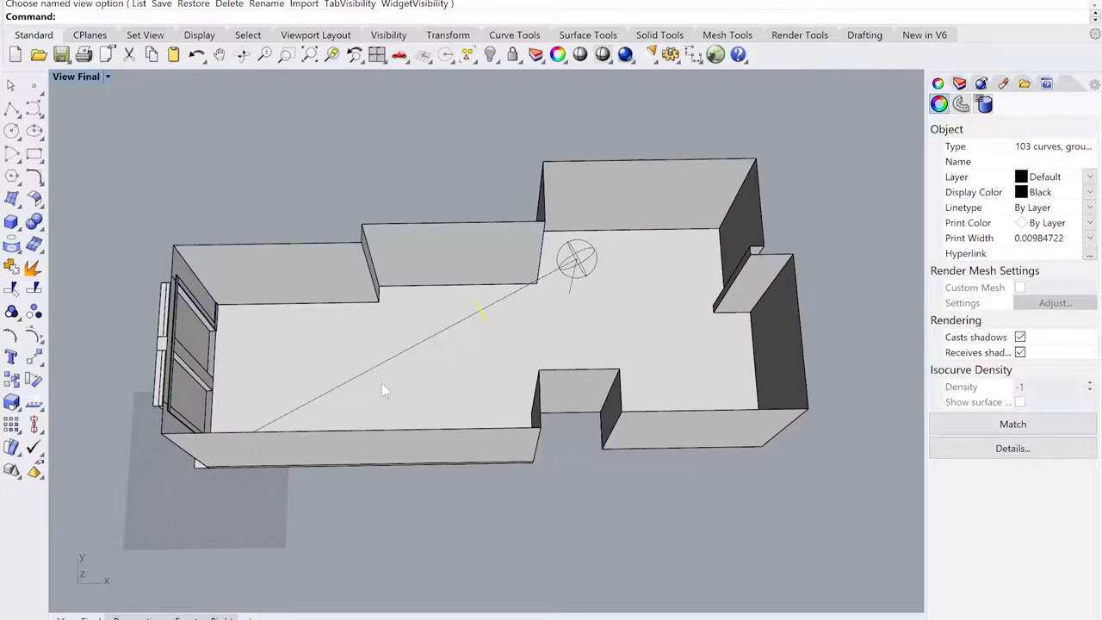
{"action": "right_click_drag", "start_coordinate": [449, 327], "coordinate": [418, 317]}
Move the cube logo back along the guide line, away from the crossed circles towards the room corner
{"action": "scroll", "coordinate": [482, 296], "scroll_direction": "up", "scroll_amount": 7}
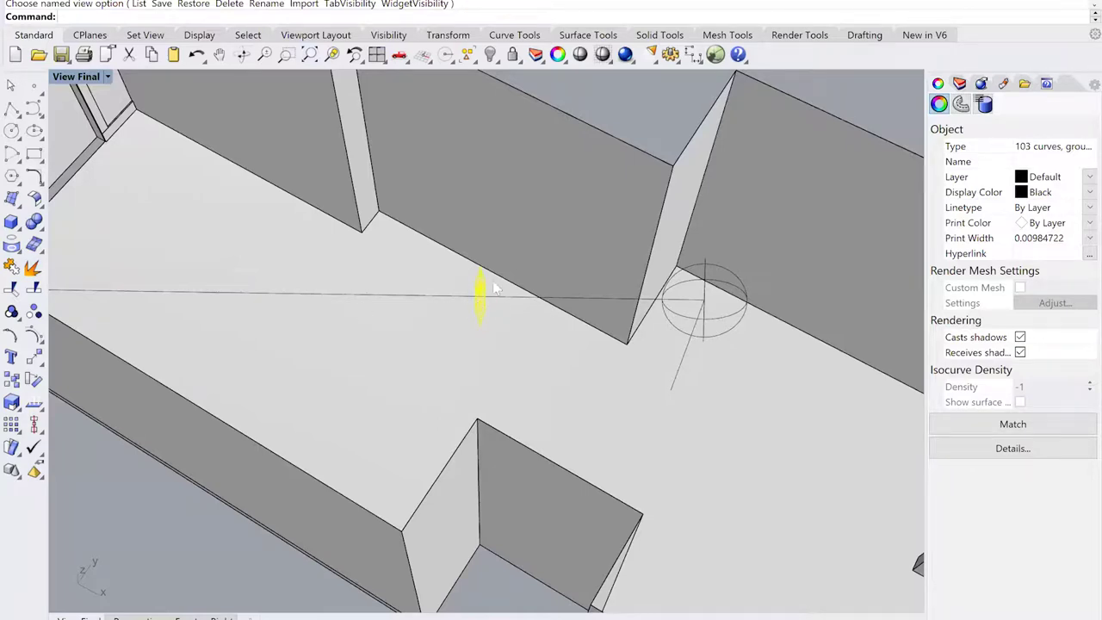
{"action": "scroll", "coordinate": [504, 294], "scroll_direction": "up", "scroll_amount": 5}
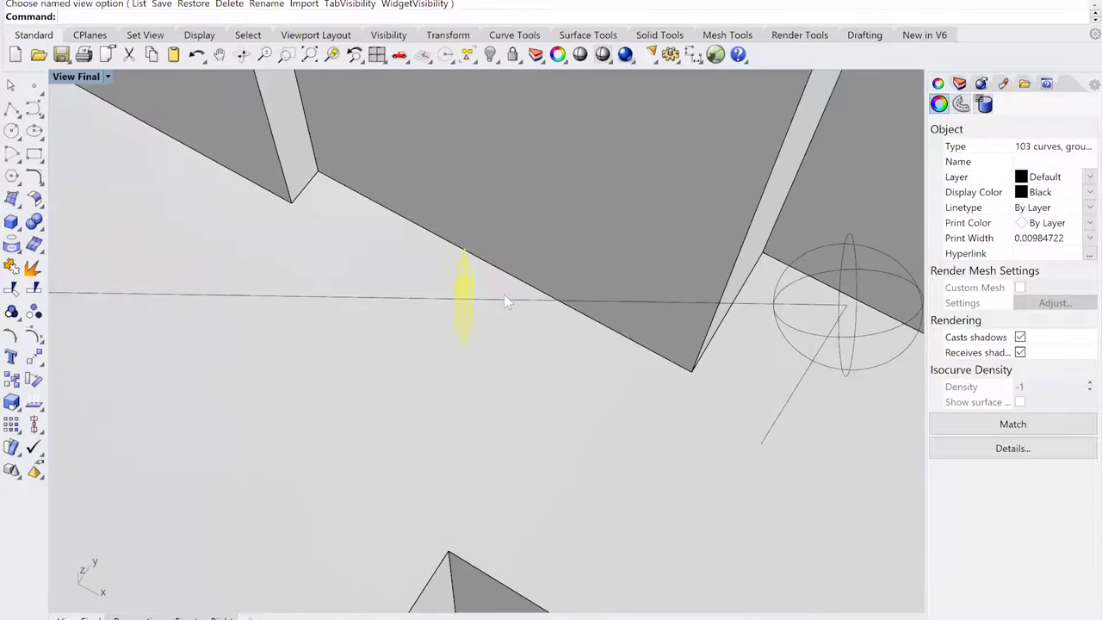
{"action": "type", "text": "m"}
{"action": "key", "text": "Return"}
{"action": "left_click", "coordinate": [523, 301]}
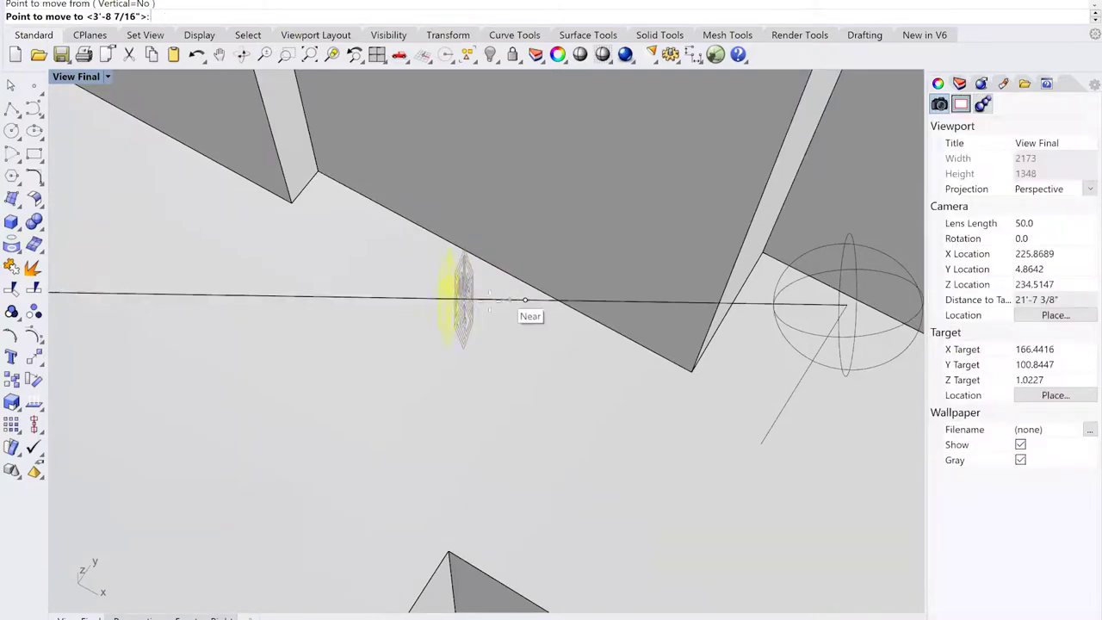
{"action": "left_click", "coordinate": [419, 297]}
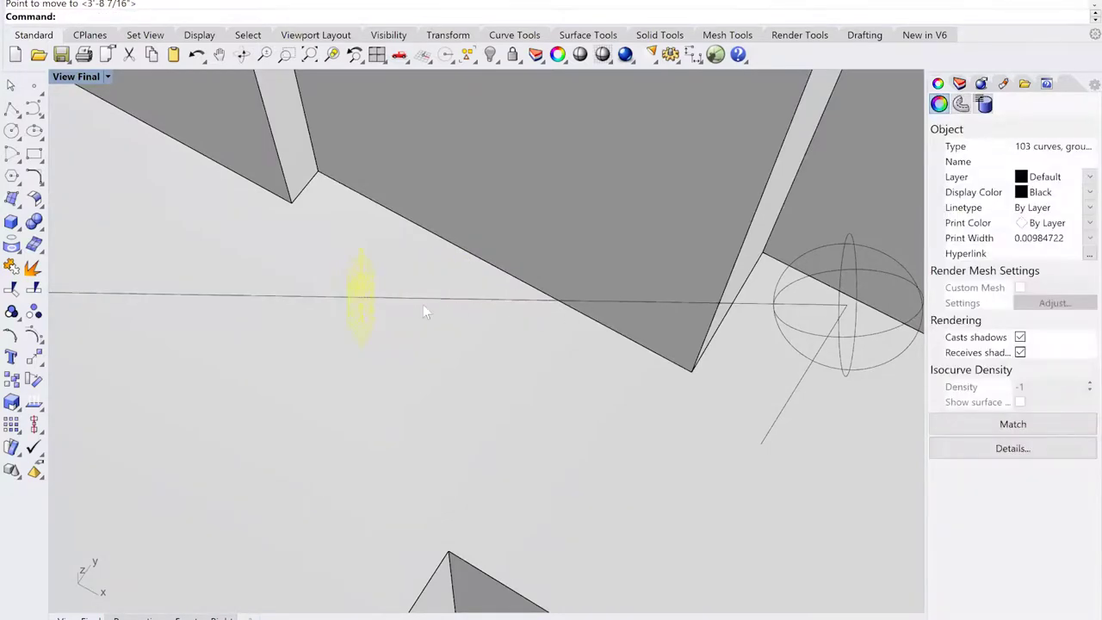
{"action": "right_click_drag", "start_coordinate": [471, 306], "coordinate": [438, 324]}
{"action": "scroll", "coordinate": [630, 302], "scroll_direction": "down", "scroll_amount": 3}
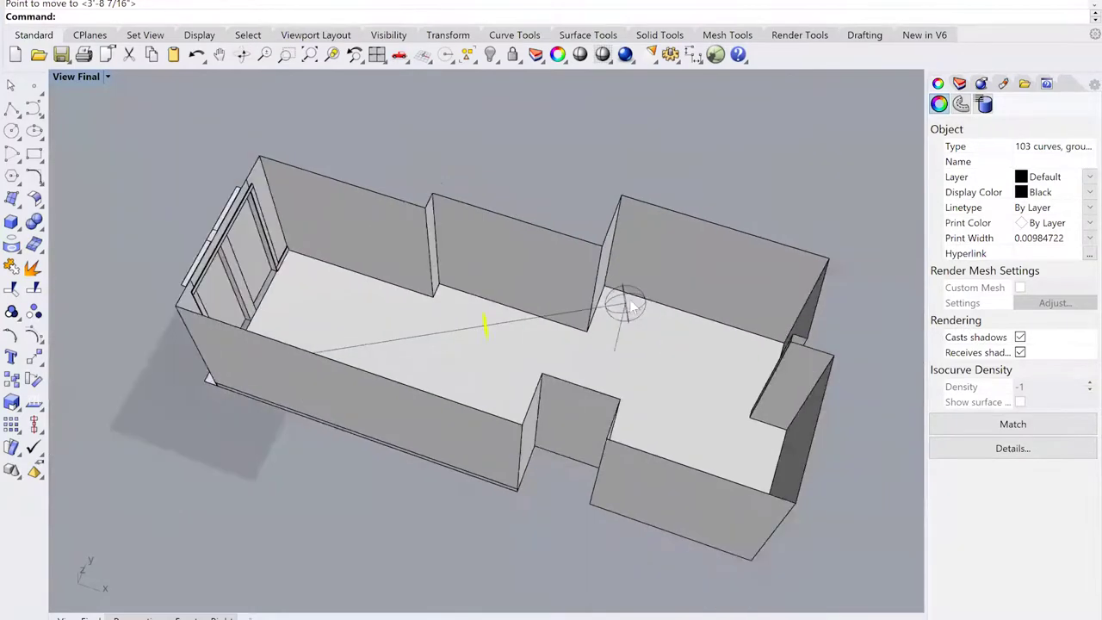